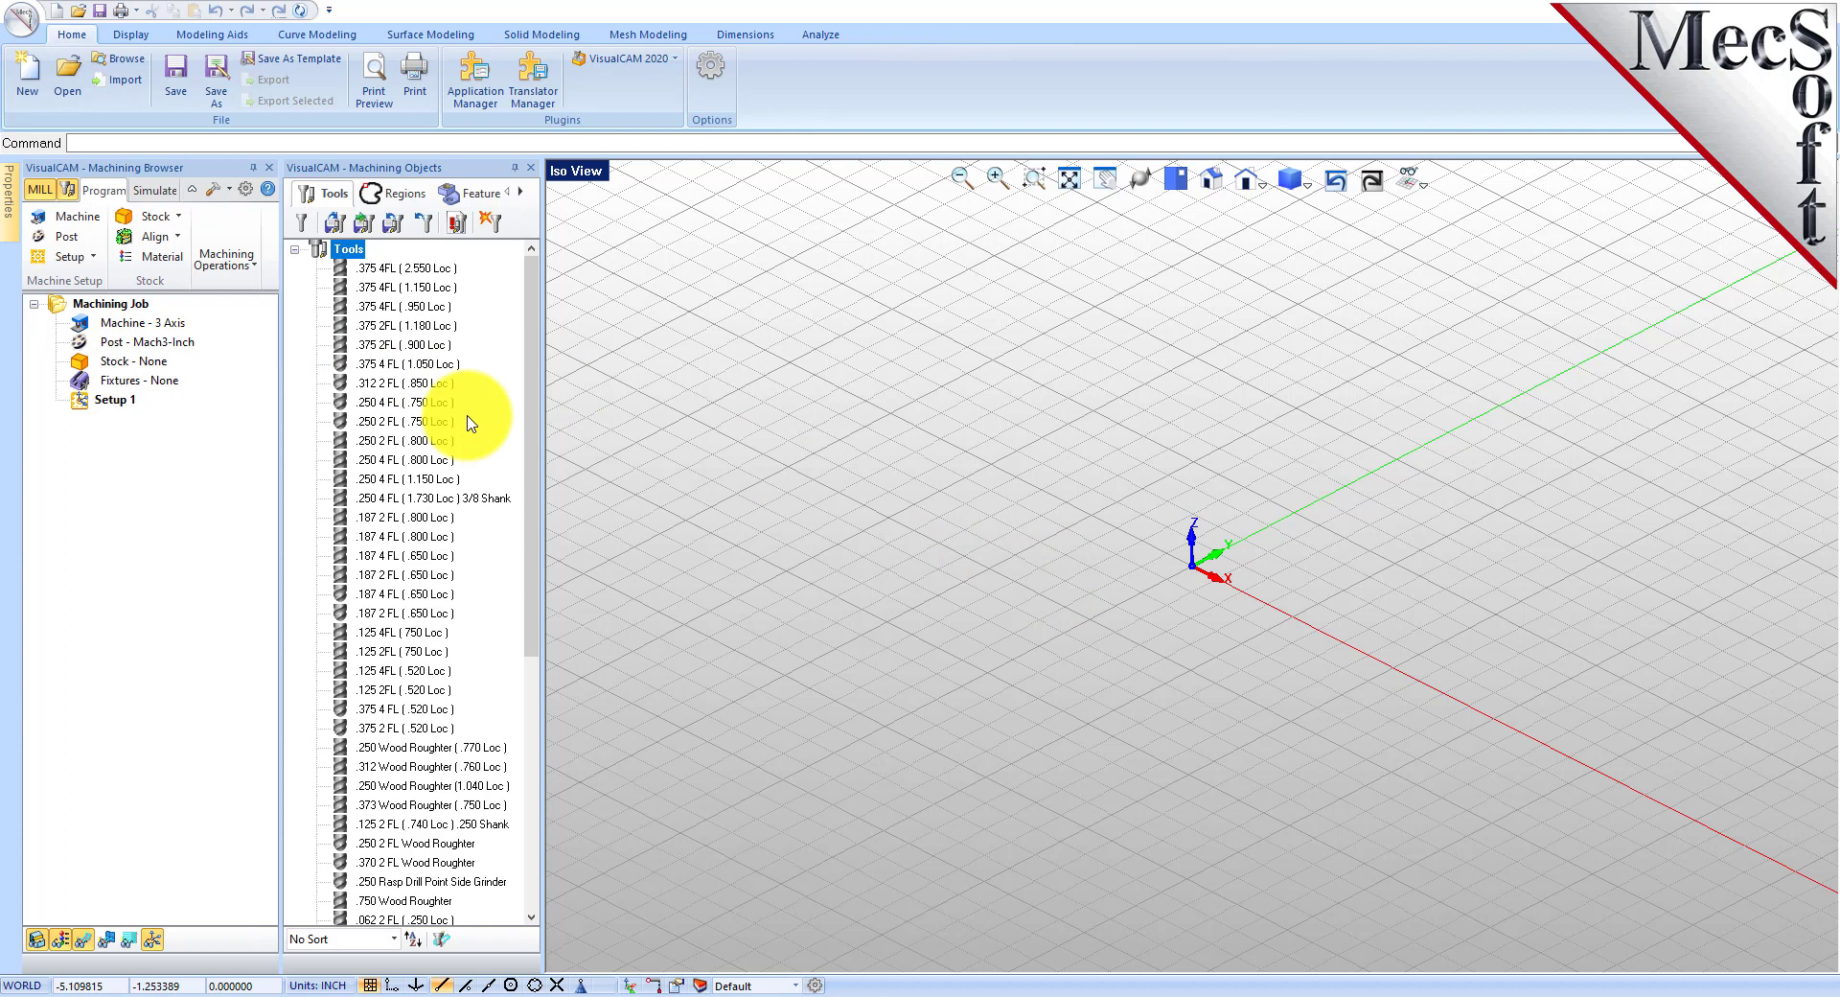
Close the Machining Objects and VisualCAM Machining Browser panels.
{"action": "left_click", "coordinate": [531, 167]}
{"action": "left_click", "coordinate": [269, 167]}
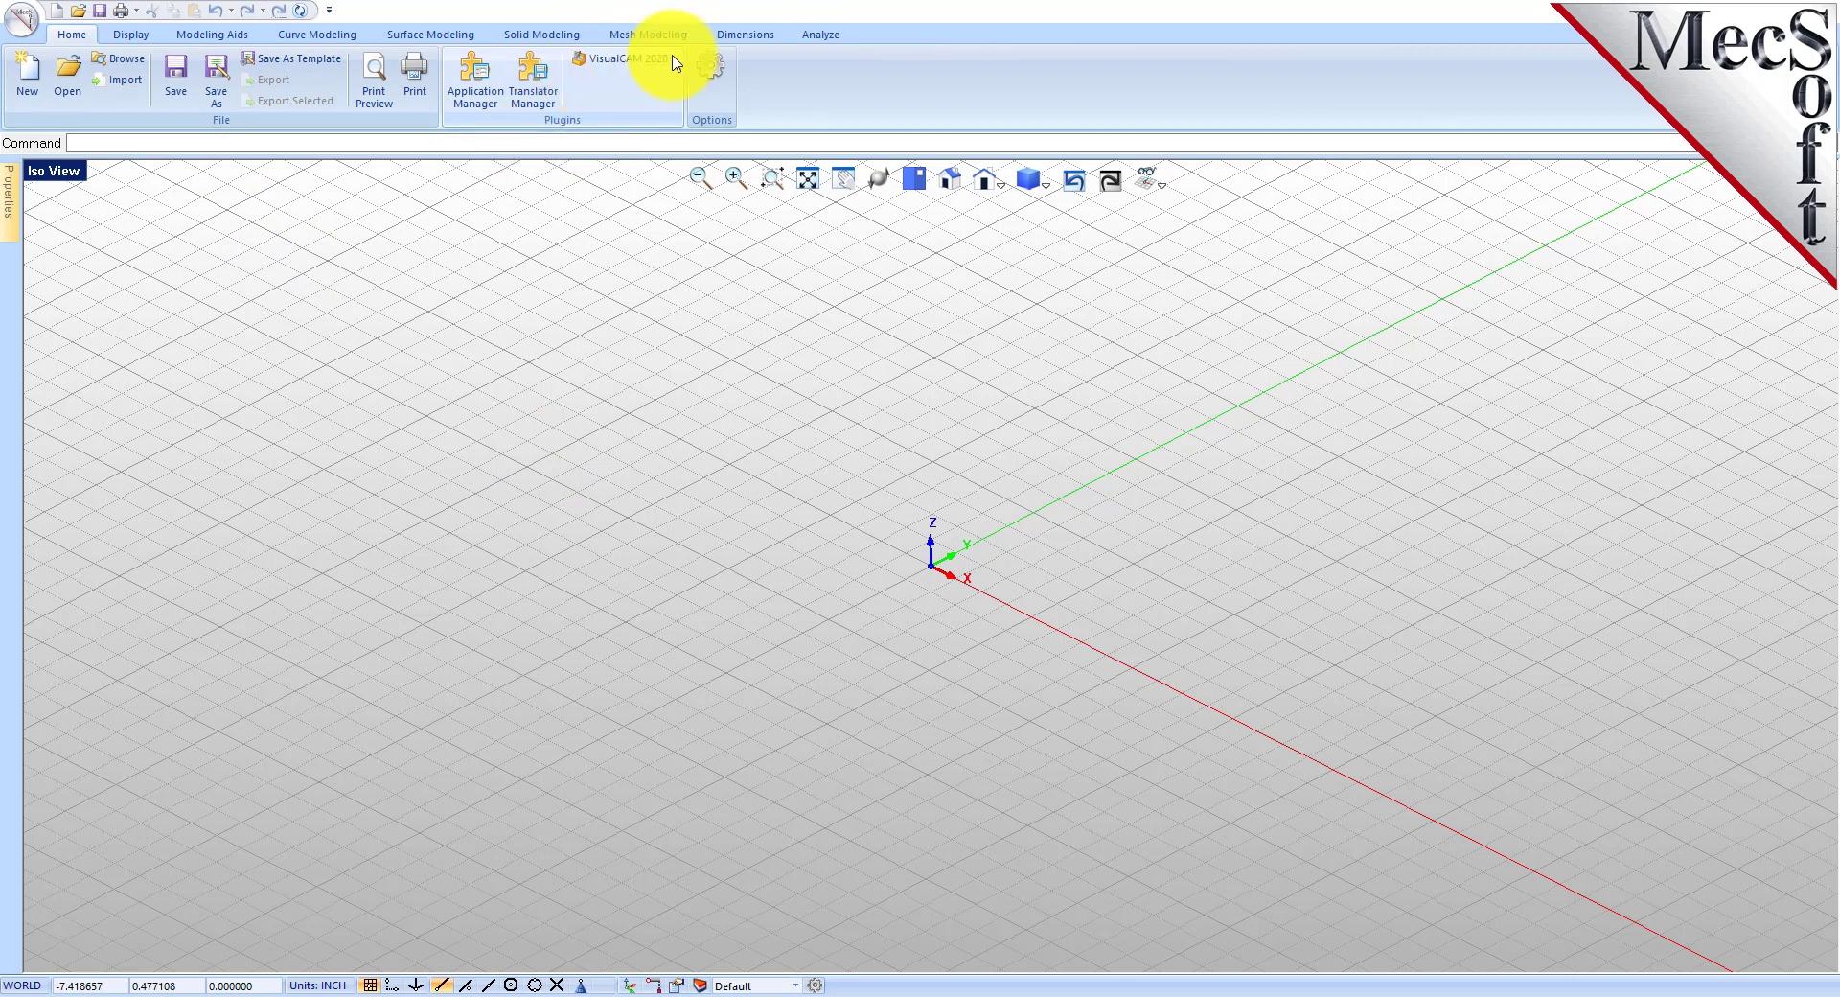
Switch VisualCAM to the ART module and narrow the ART Browser.
{"action": "left_click", "coordinate": [676, 63]}
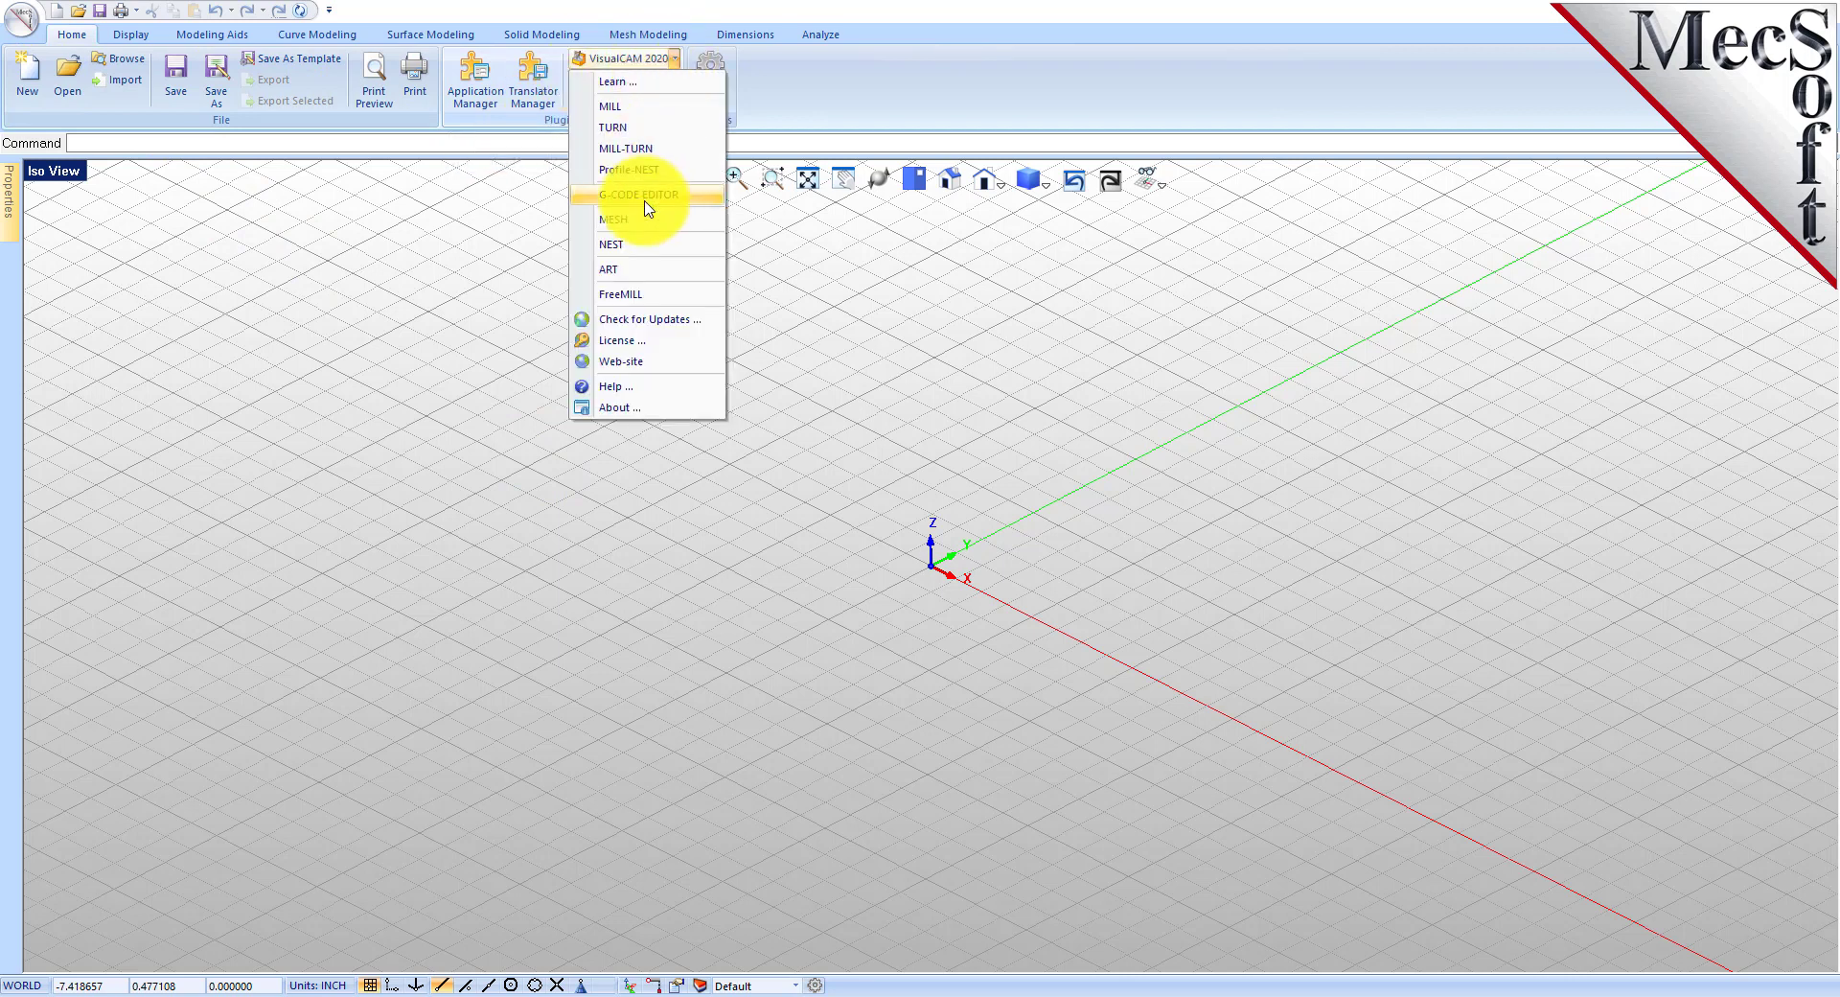
{"action": "left_click", "coordinate": [632, 272]}
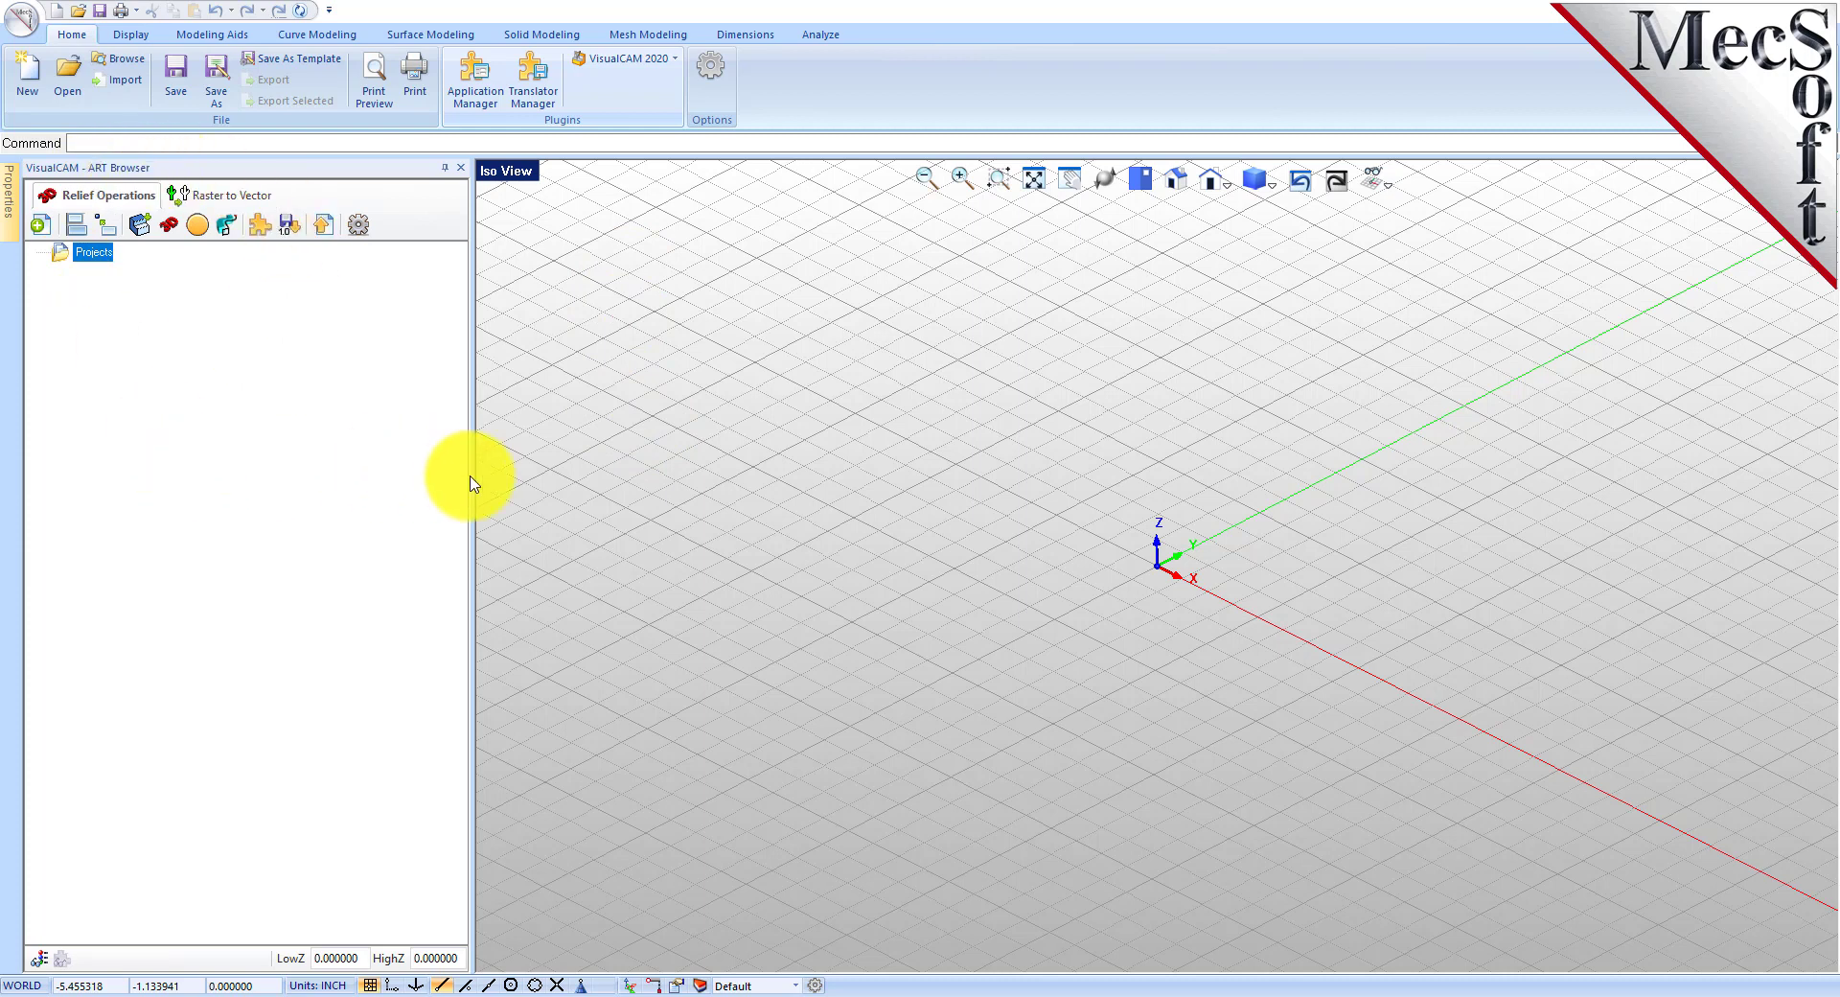
{"action": "left_click_drag", "start_coordinate": [470, 475], "coordinate": [399, 479]}
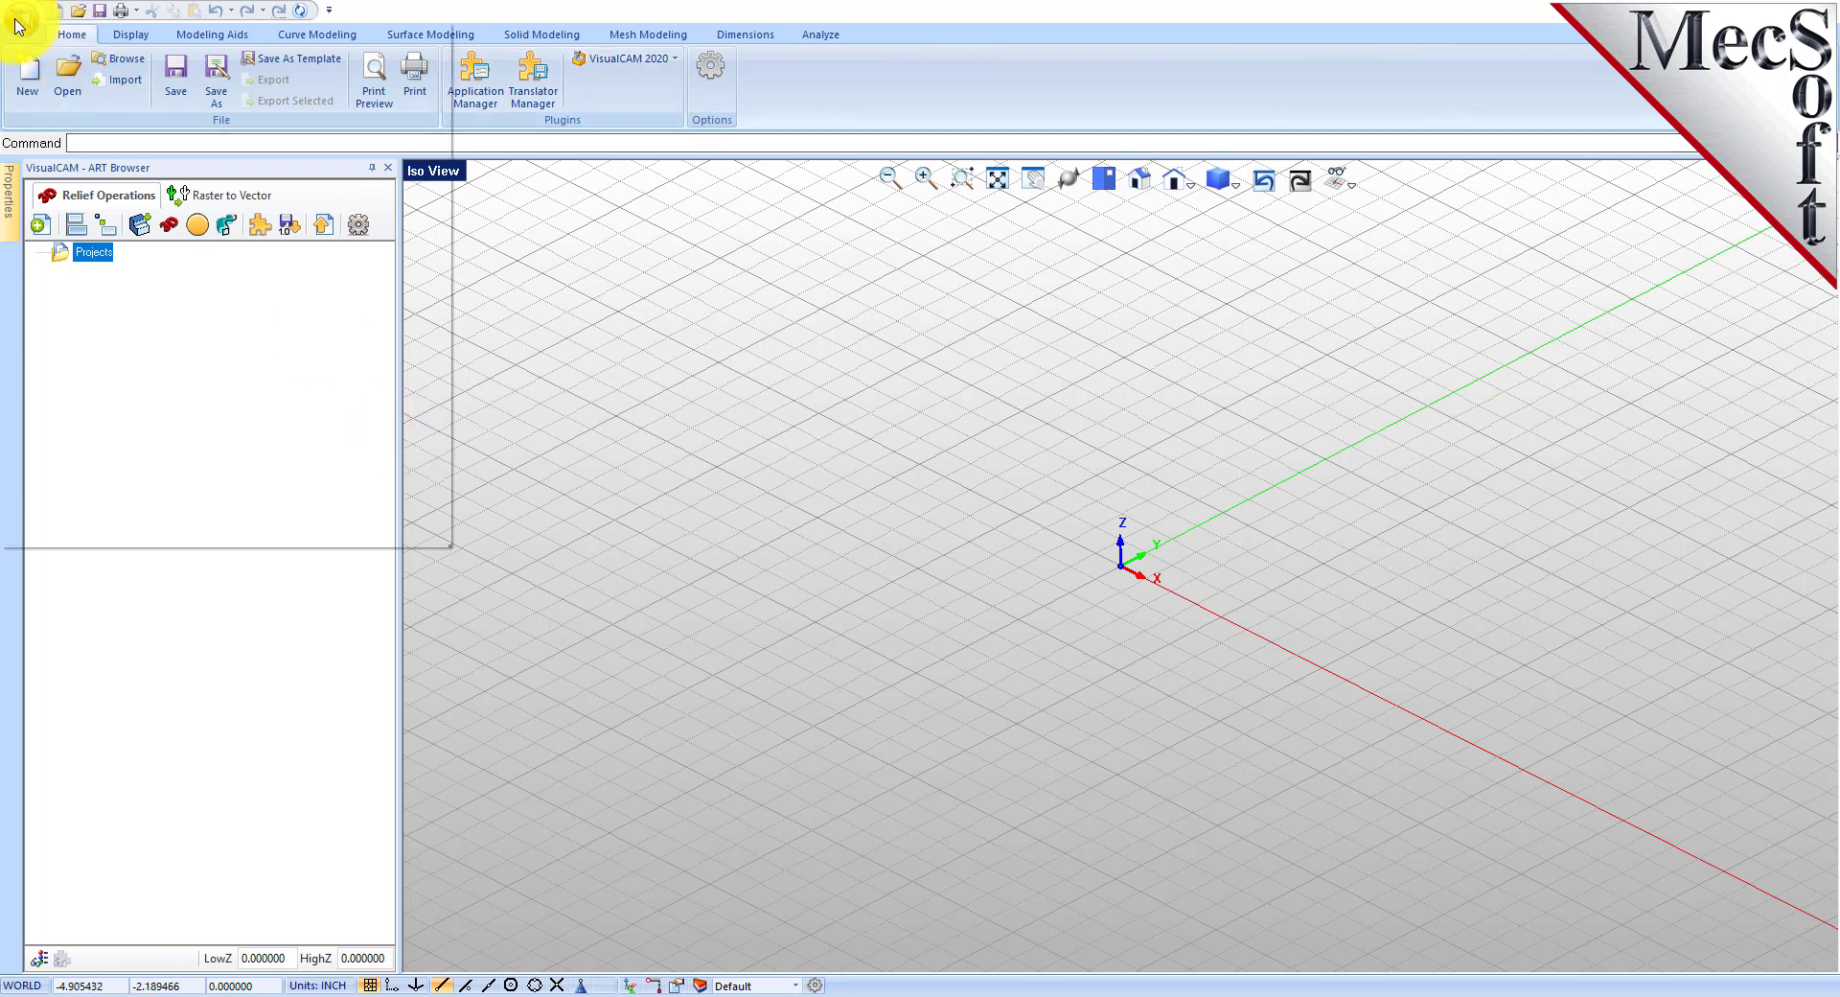
Open ARTQuickStartTutorial via All Files, accept its CAM preferences, and zoom the iso view.
{"action": "left_click", "coordinate": [19, 23]}
{"action": "left_click", "coordinate": [58, 109]}
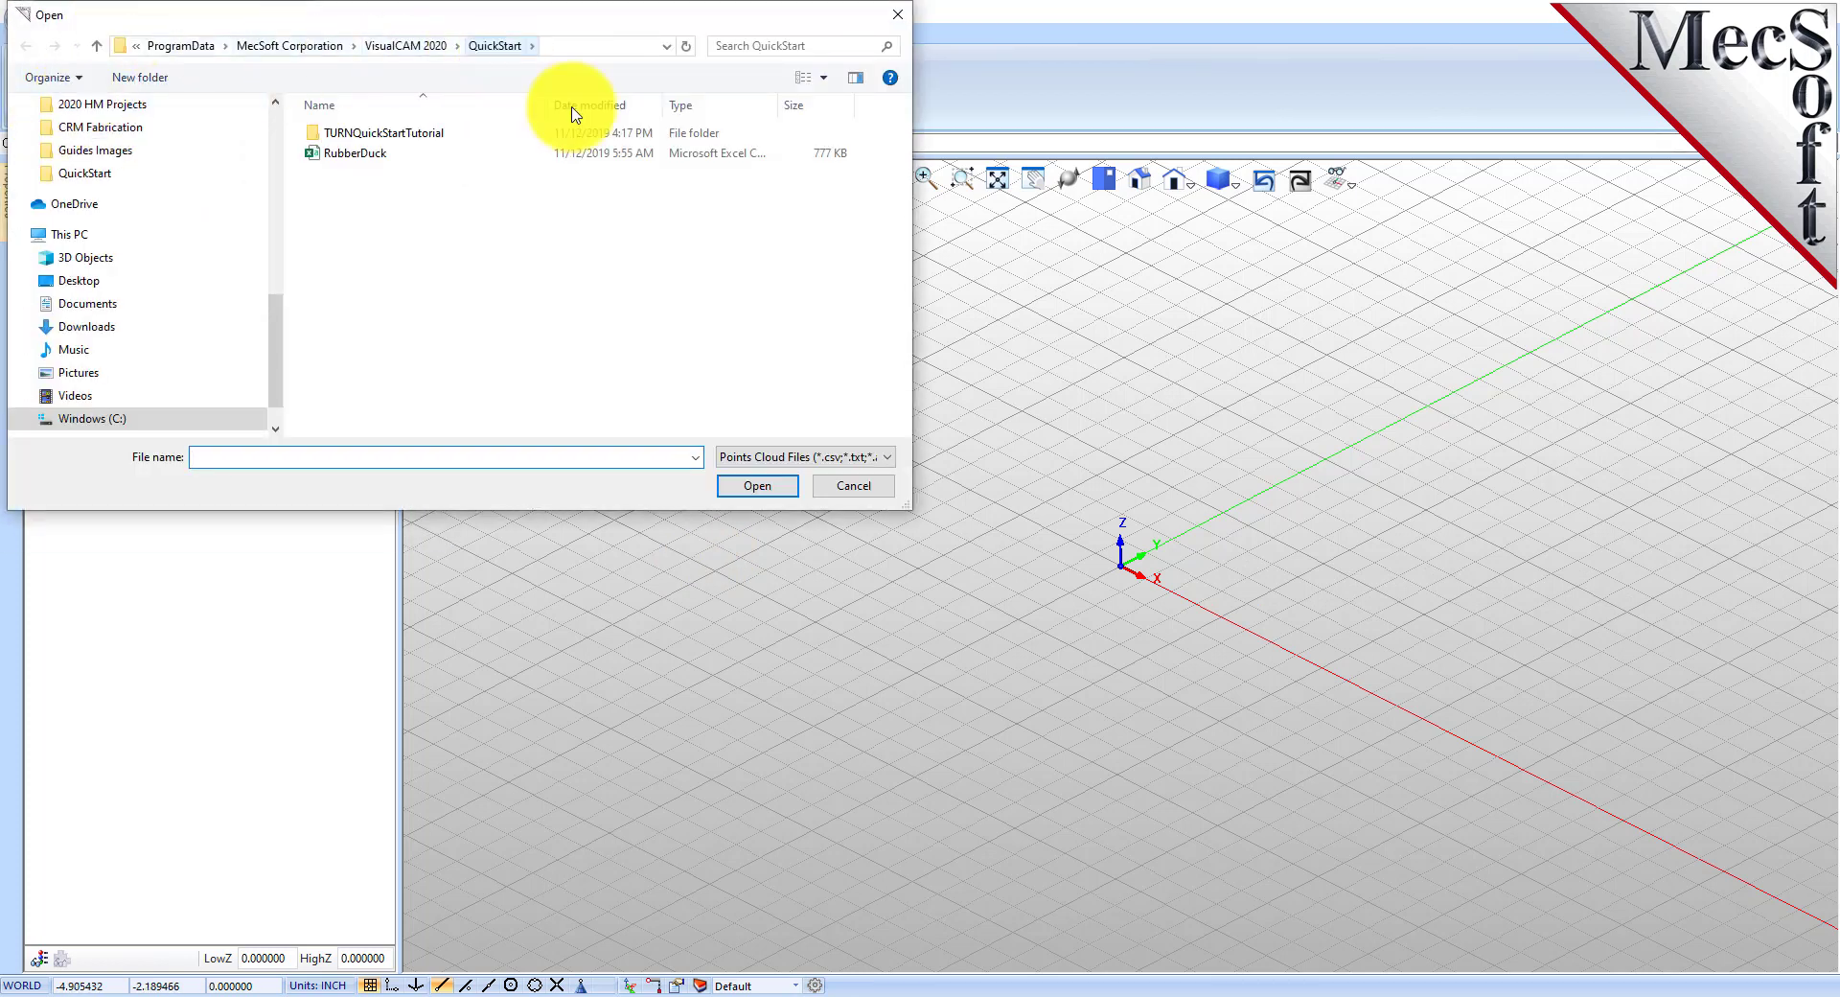
{"action": "left_click", "coordinate": [766, 457]}
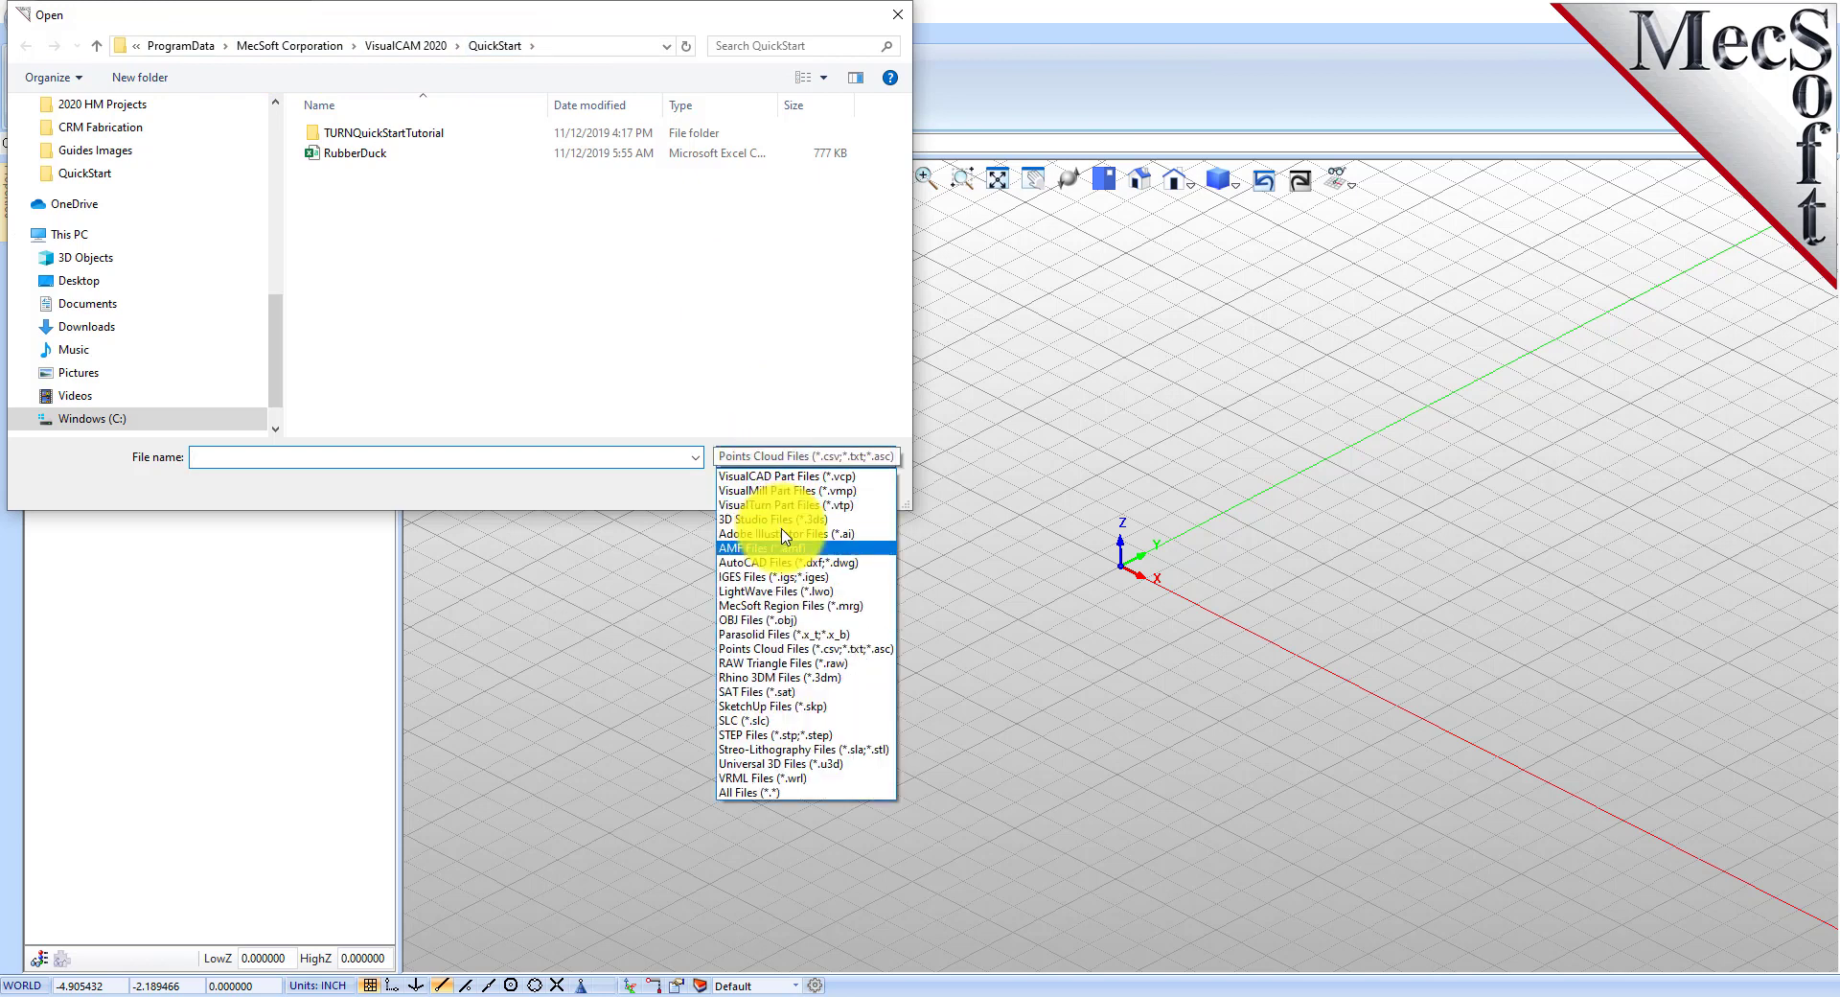
{"action": "left_click", "coordinate": [774, 793]}
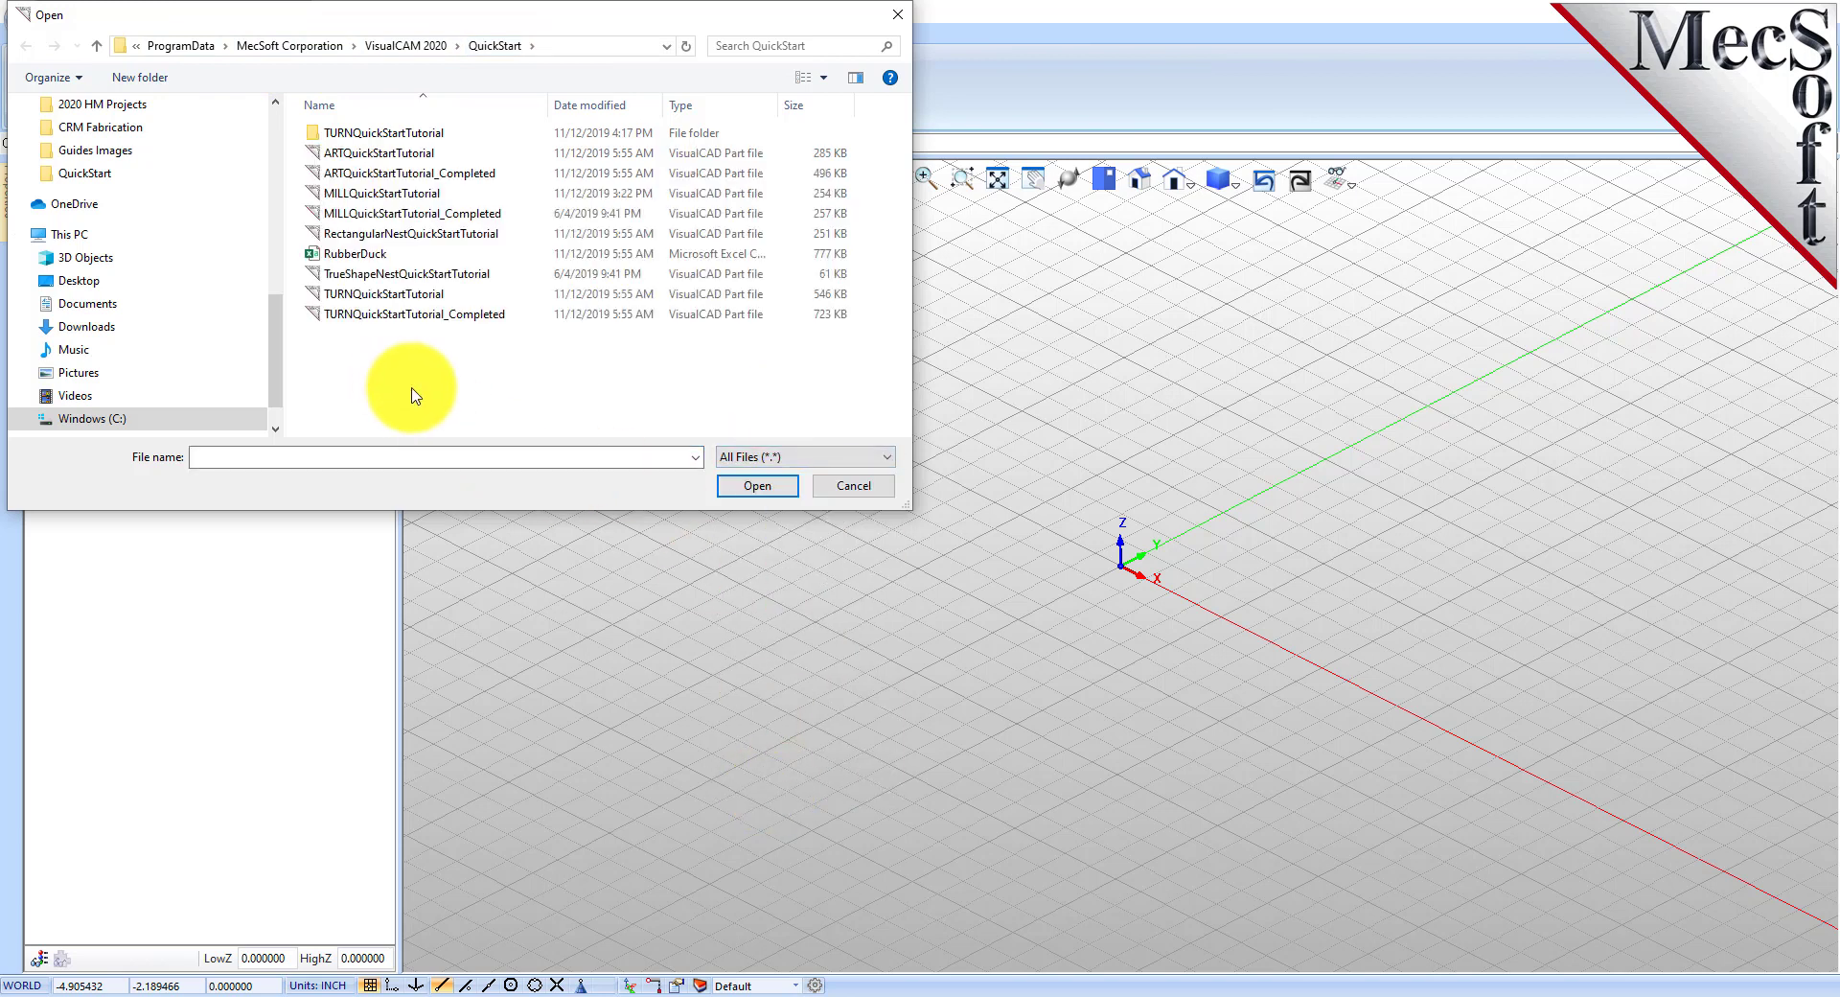
{"action": "left_click", "coordinate": [369, 155]}
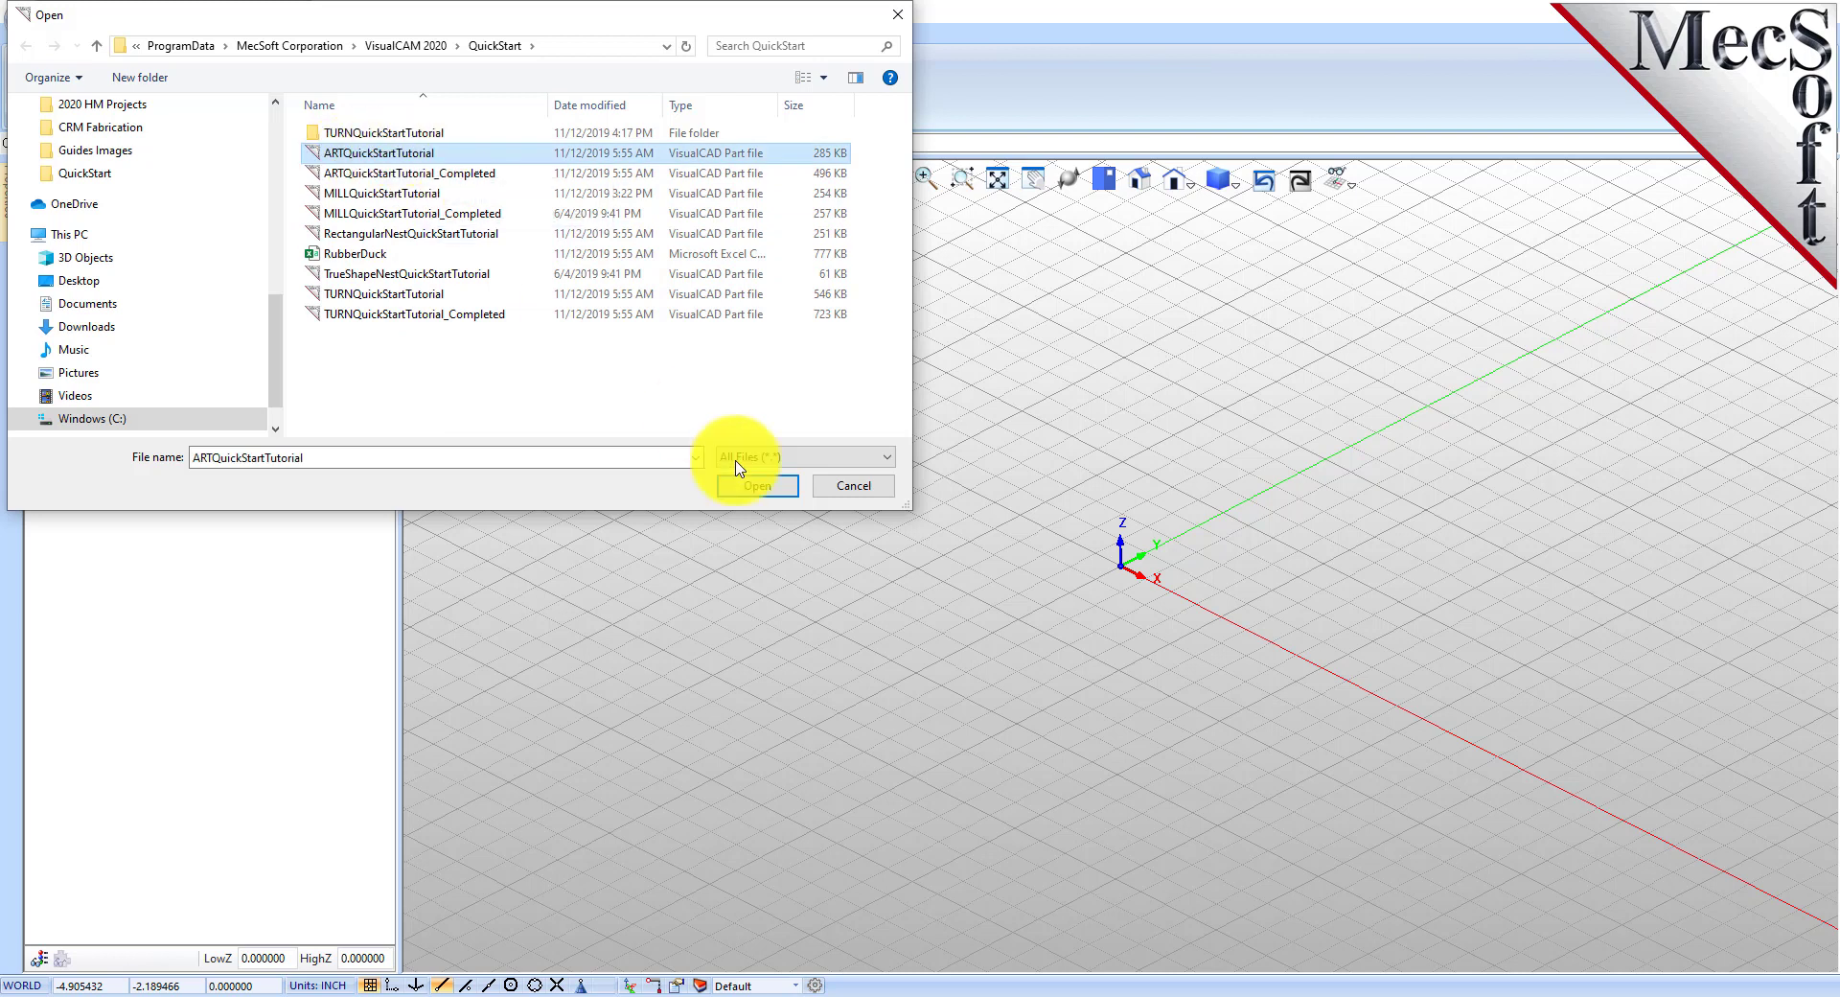
{"action": "left_click", "coordinate": [757, 486]}
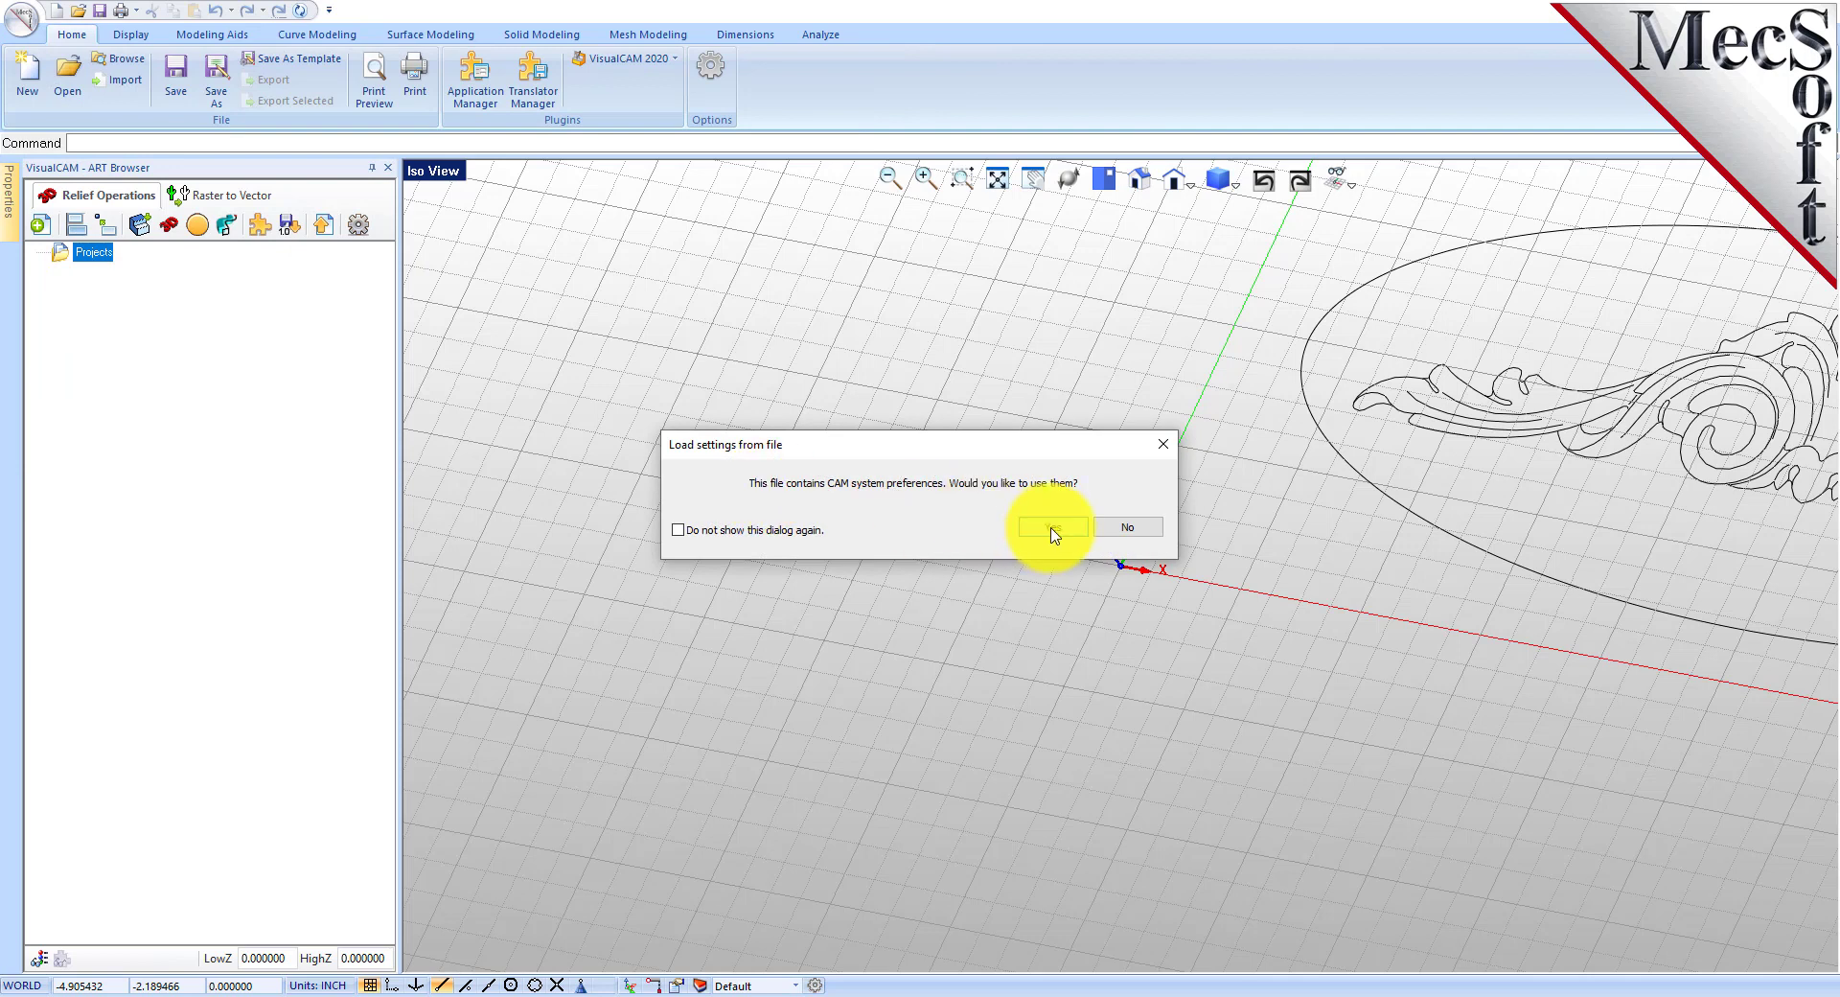
{"action": "left_click", "coordinate": [1049, 530]}
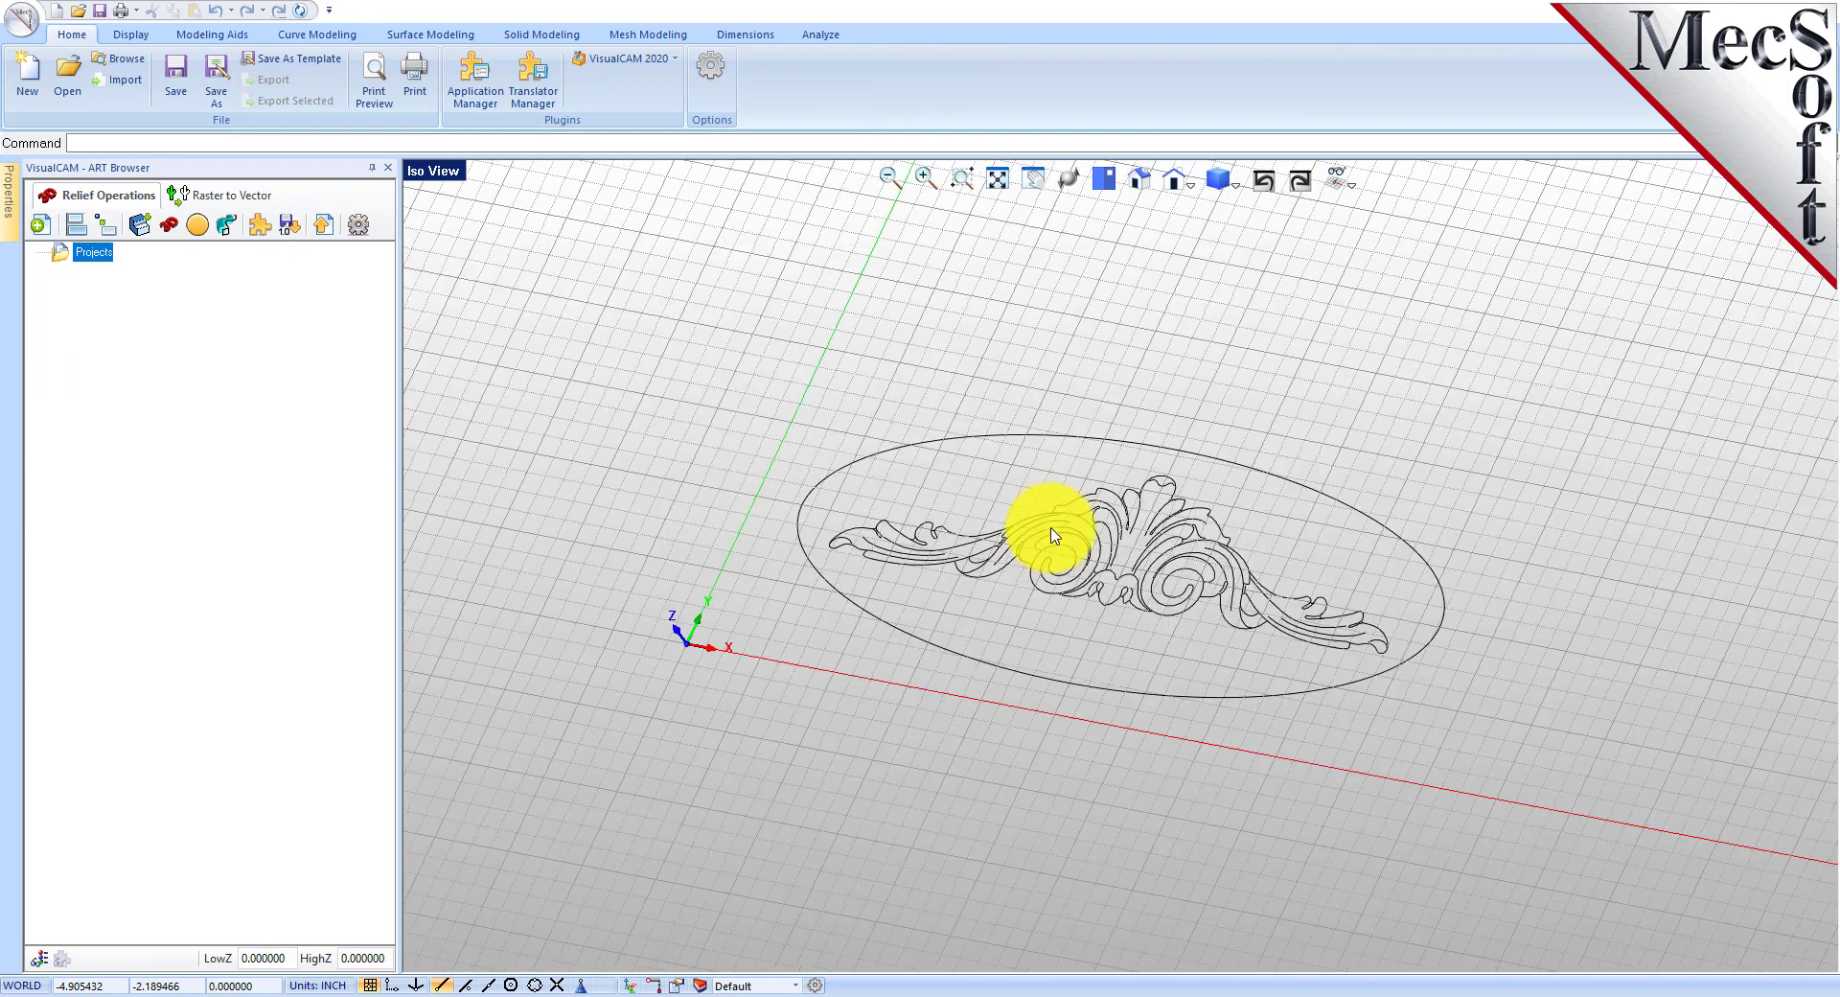
{"action": "left_click", "coordinate": [1140, 187]}
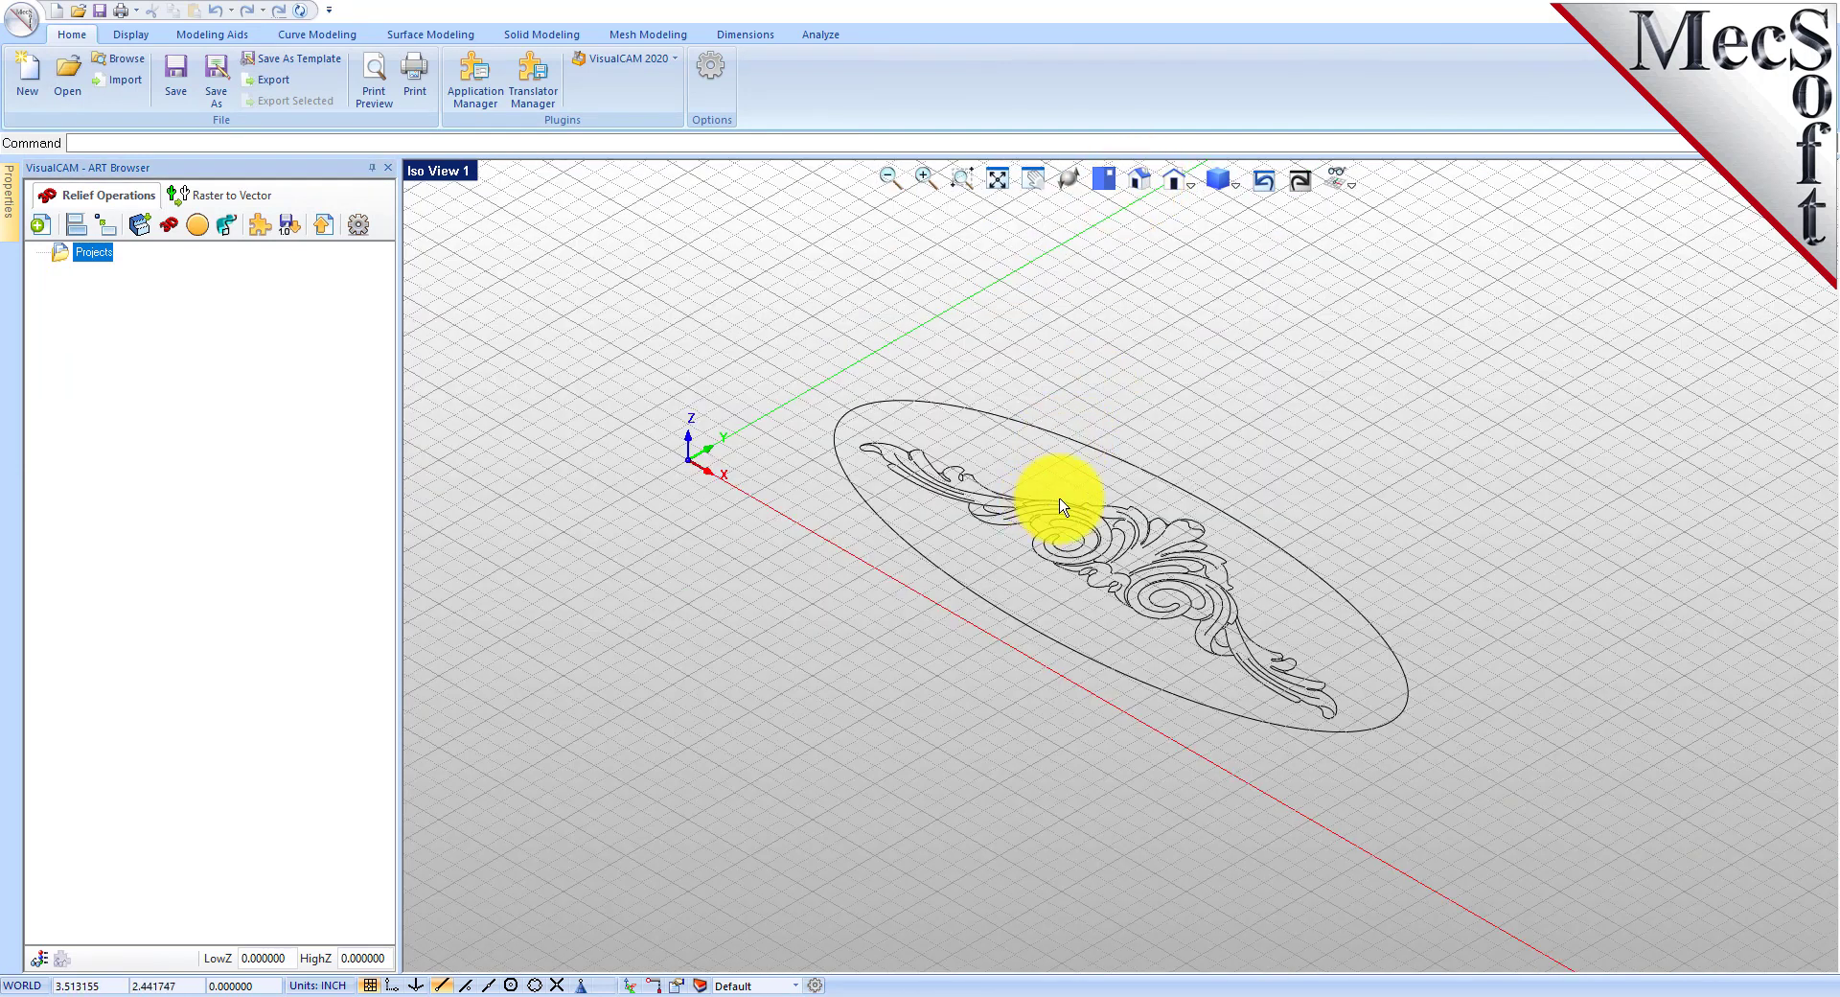
{"action": "scroll", "coordinate": [1060, 494], "scroll_direction": "up", "scroll_amount": 2}
{"action": "scroll", "coordinate": [1064, 501], "scroll_direction": "up", "scroll_amount": 2}
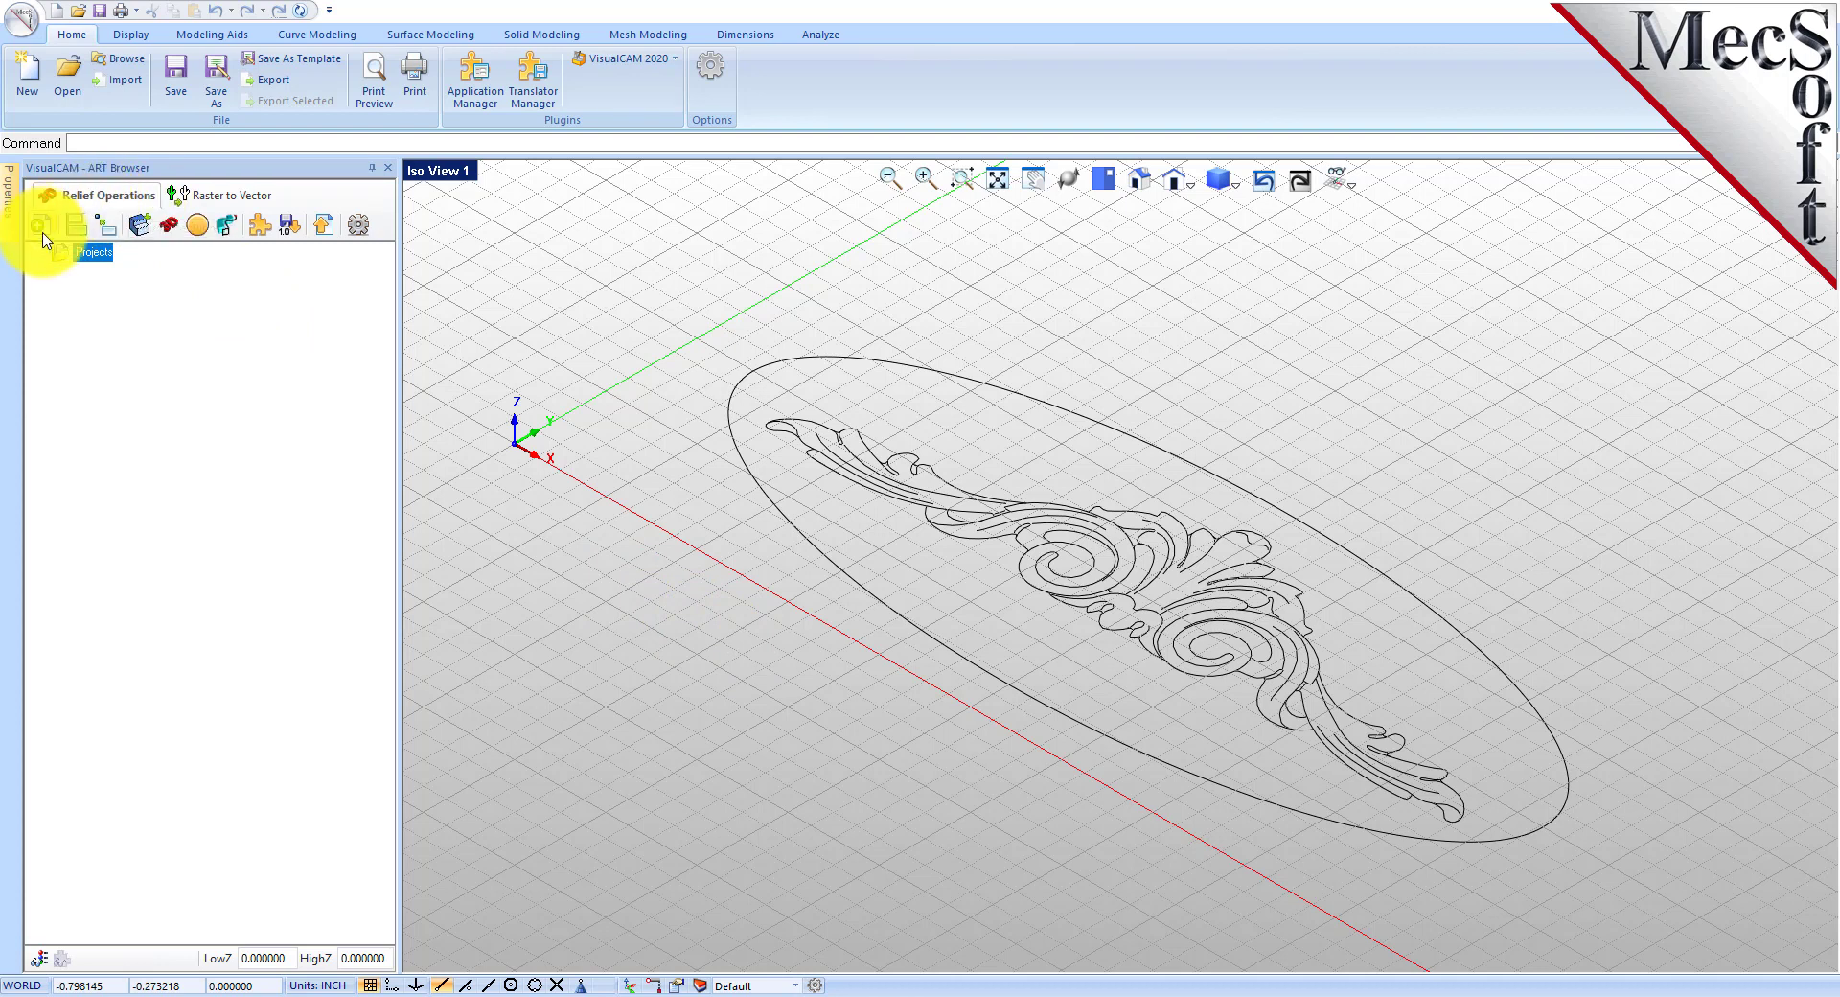
Generate Project1 at 4 by 10 inches with Fine 150 dots-per-inch resolution.
{"action": "left_click", "coordinate": [44, 235]}
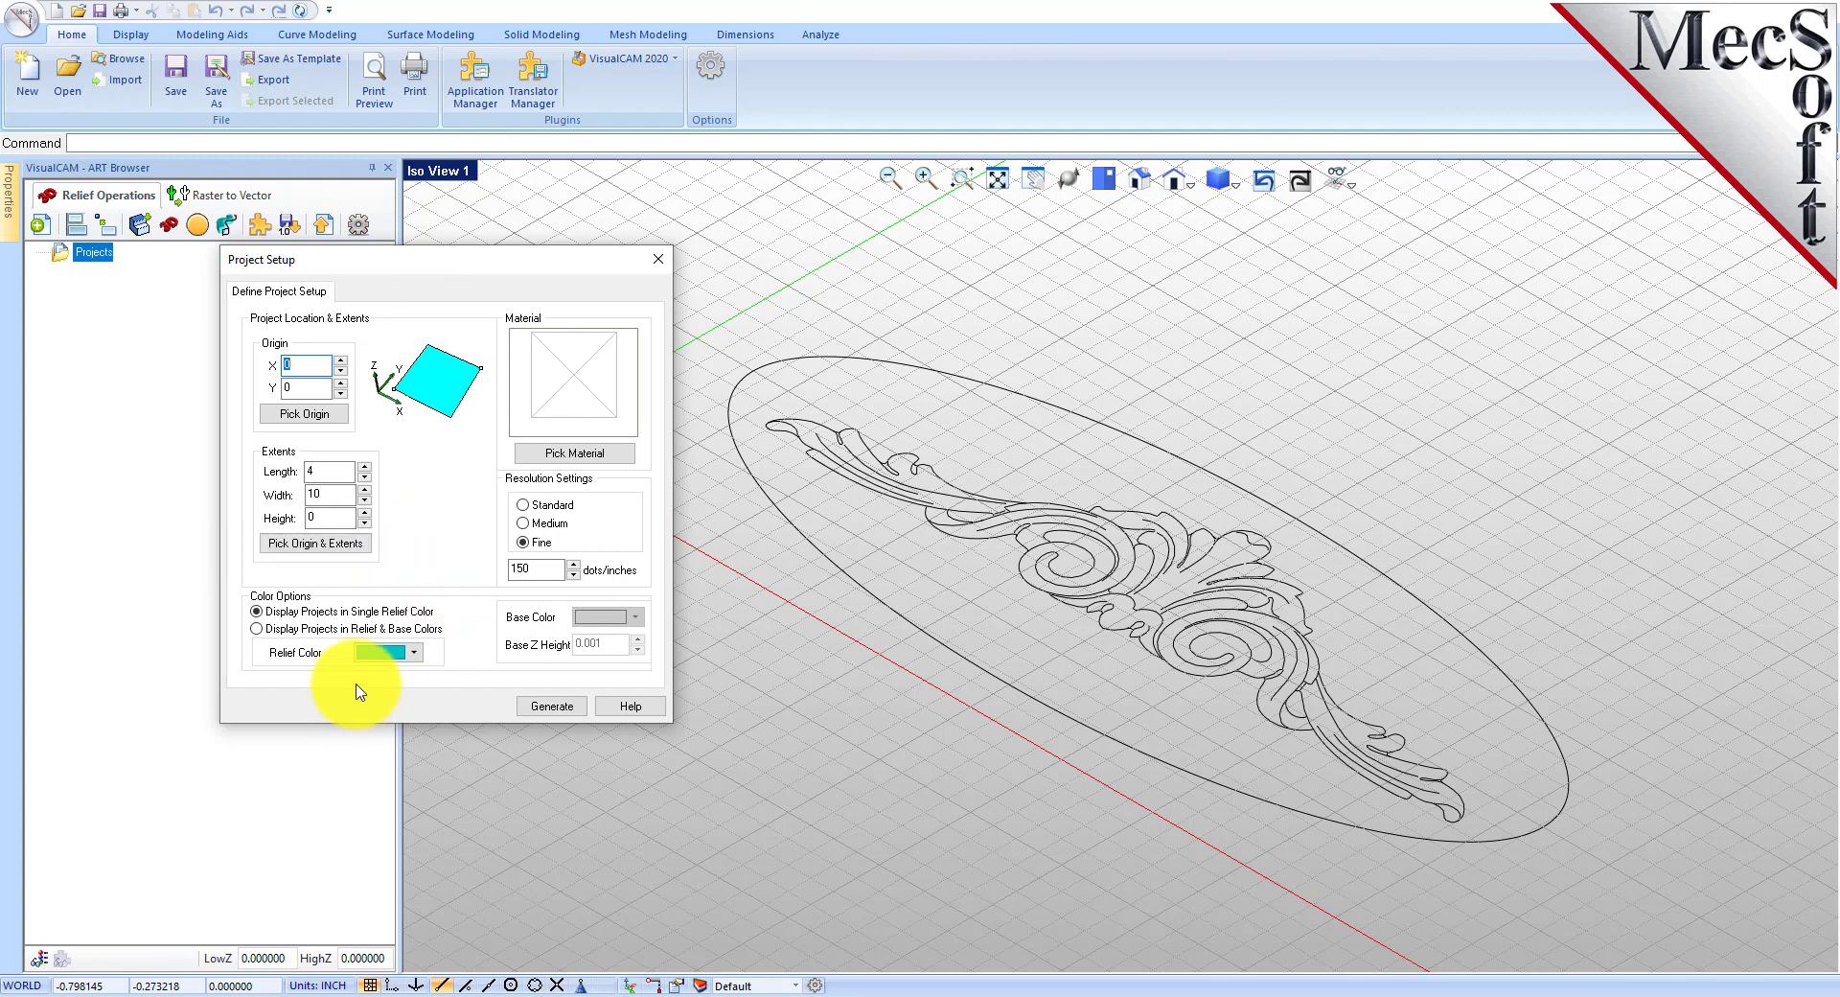
{"action": "double_click", "coordinate": [326, 470]}
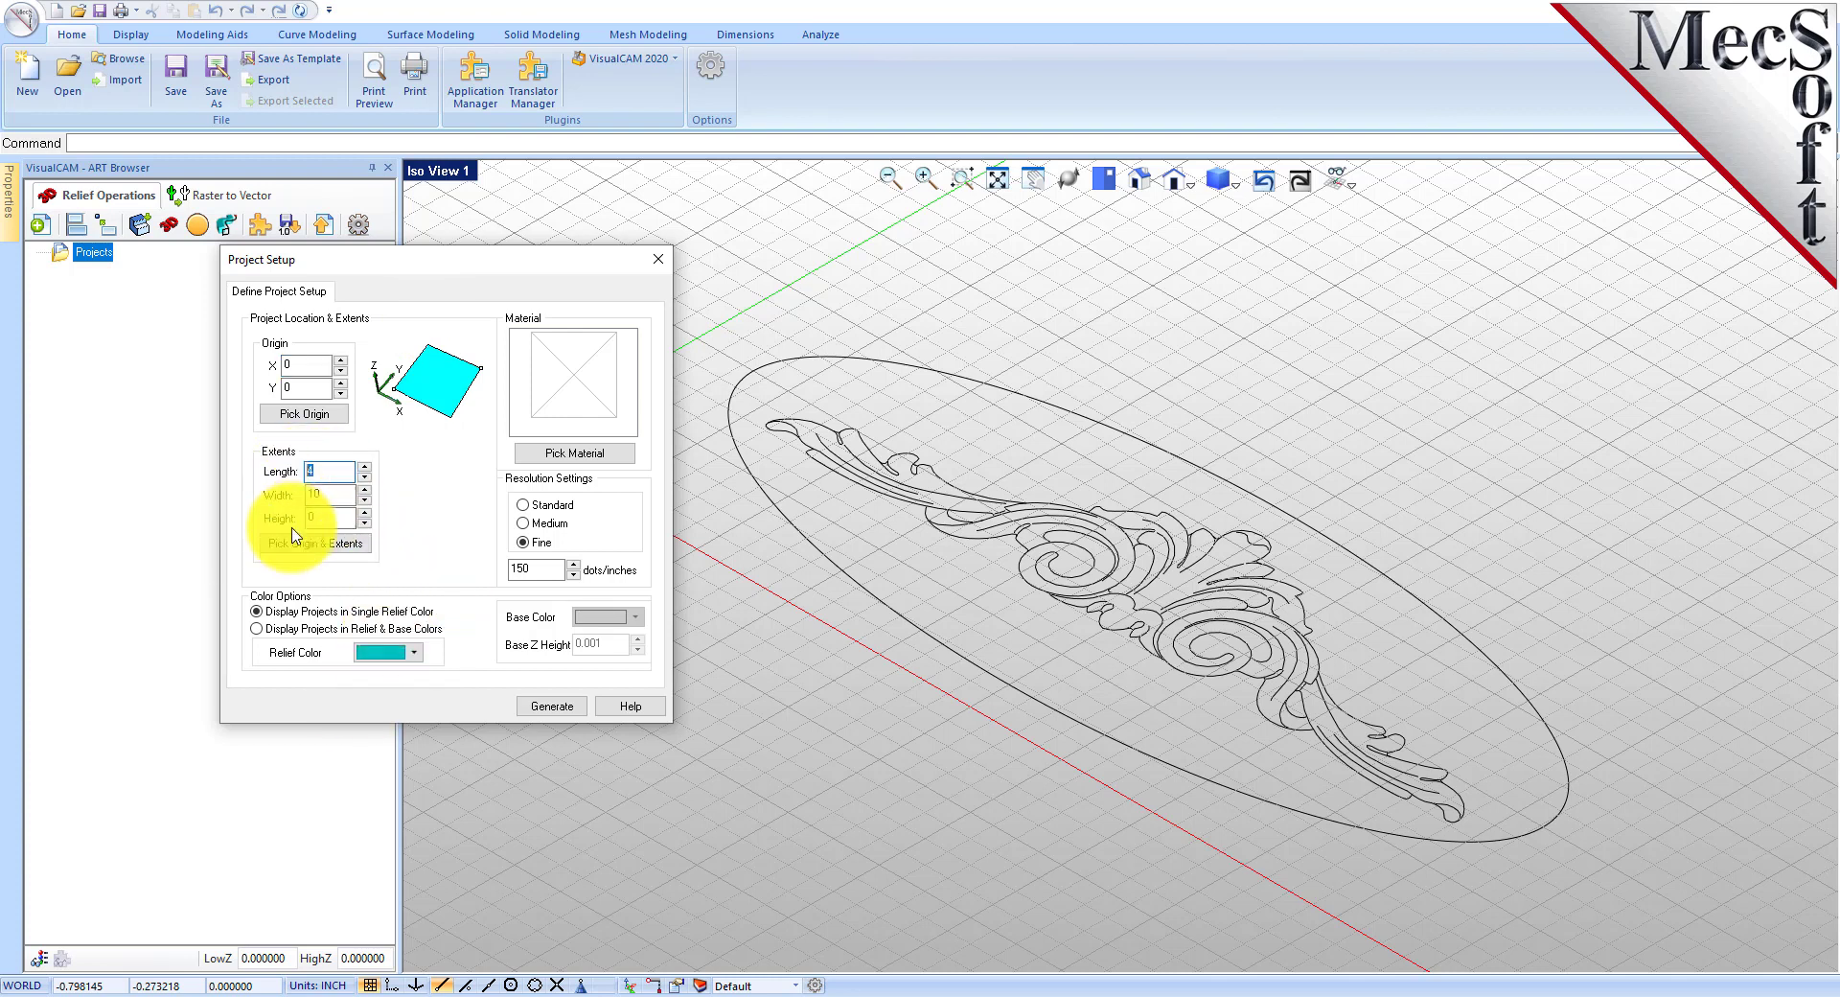
{"action": "key", "text": "Tab"}
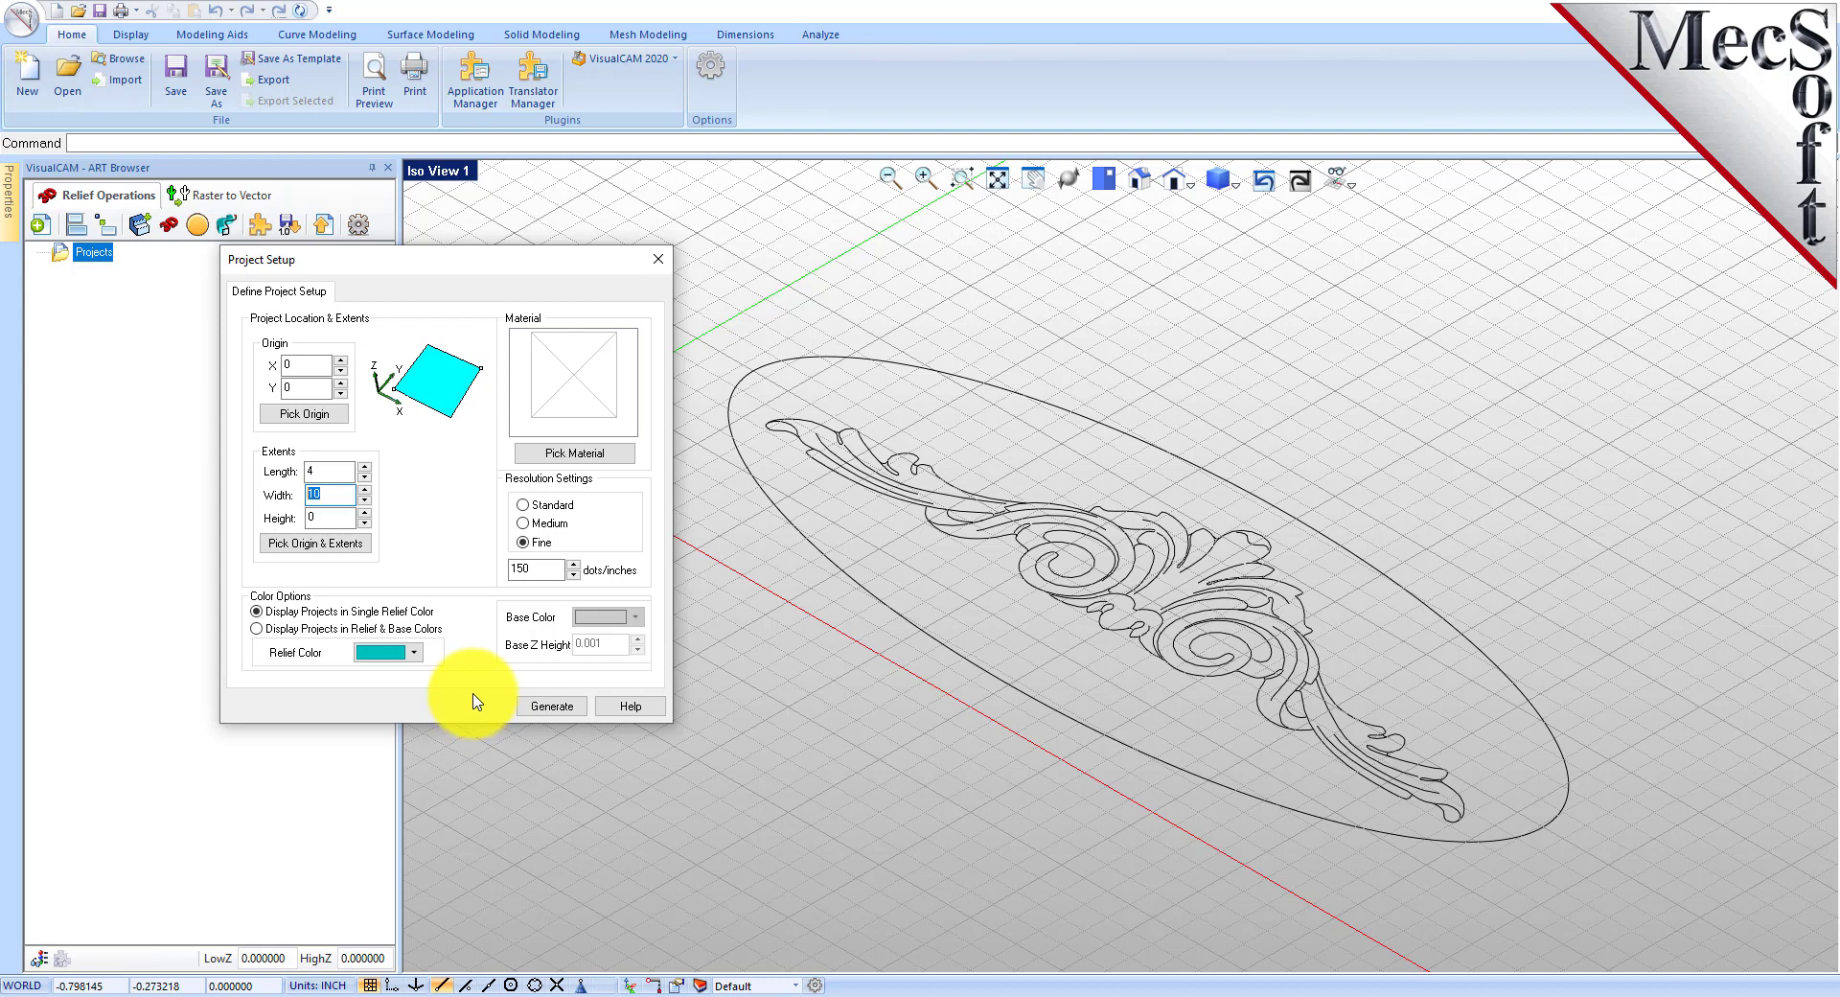
{"action": "double_click", "coordinate": [535, 568]}
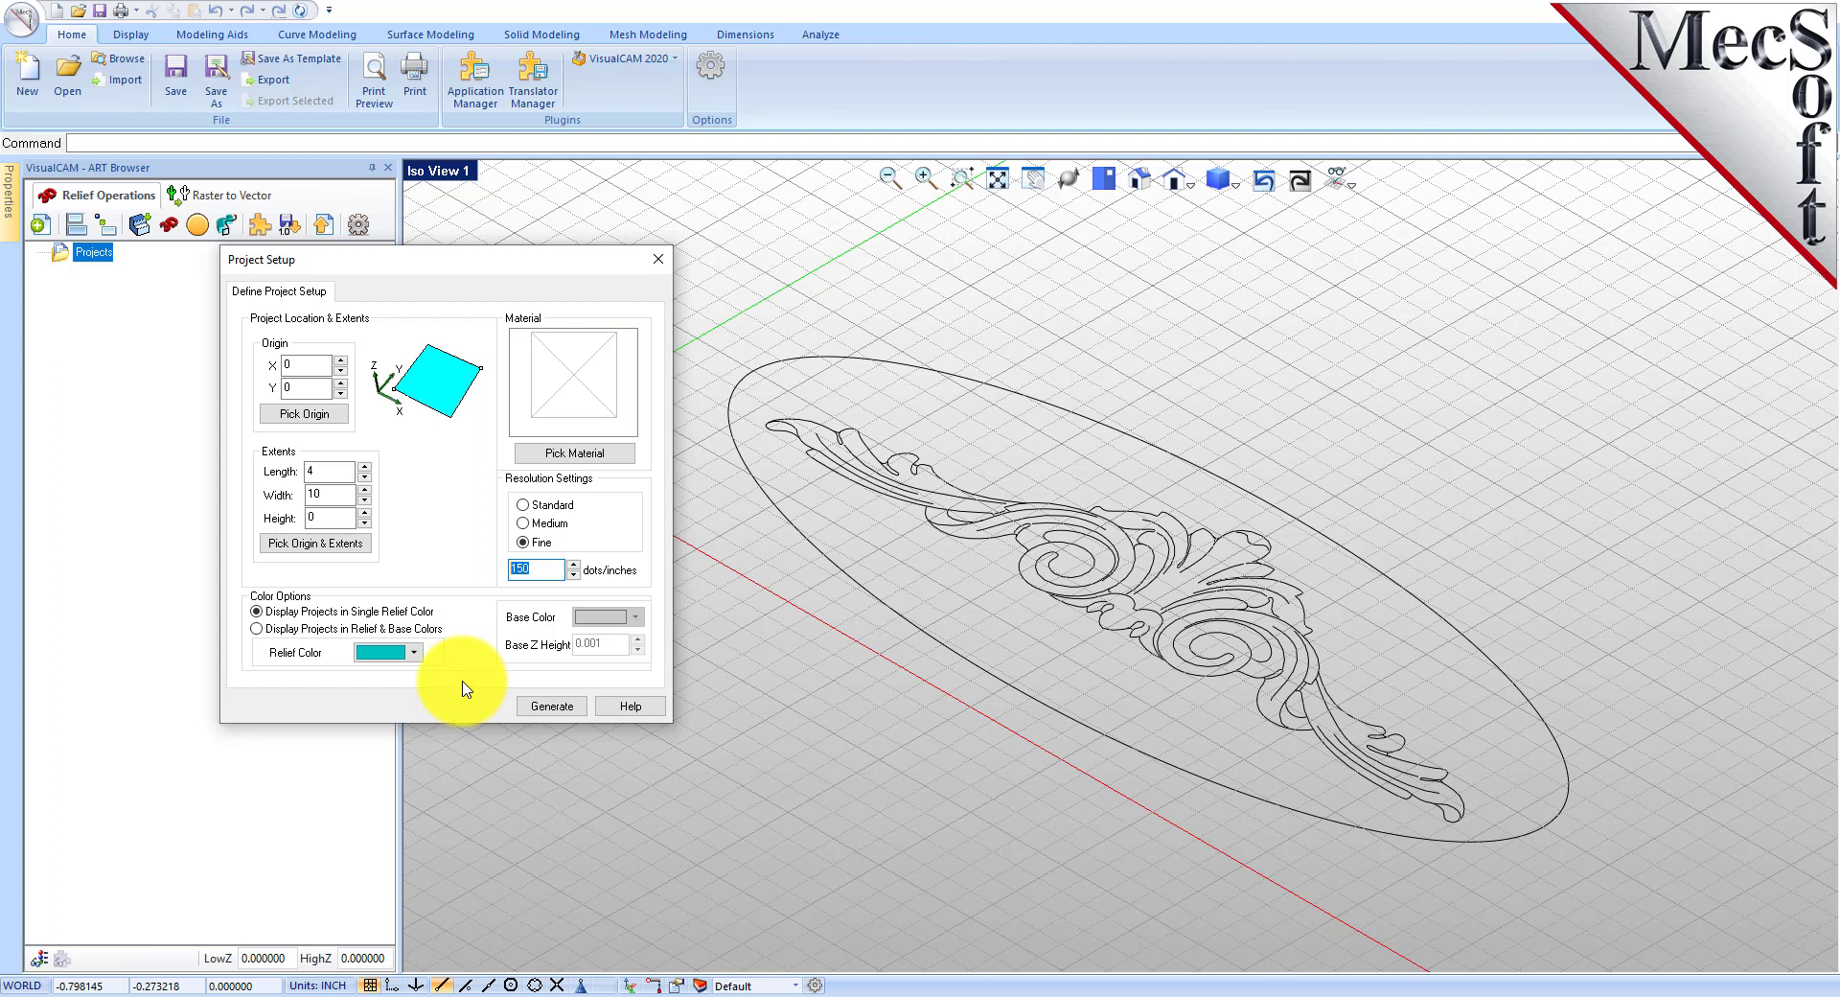
{"action": "left_click", "coordinate": [549, 707]}
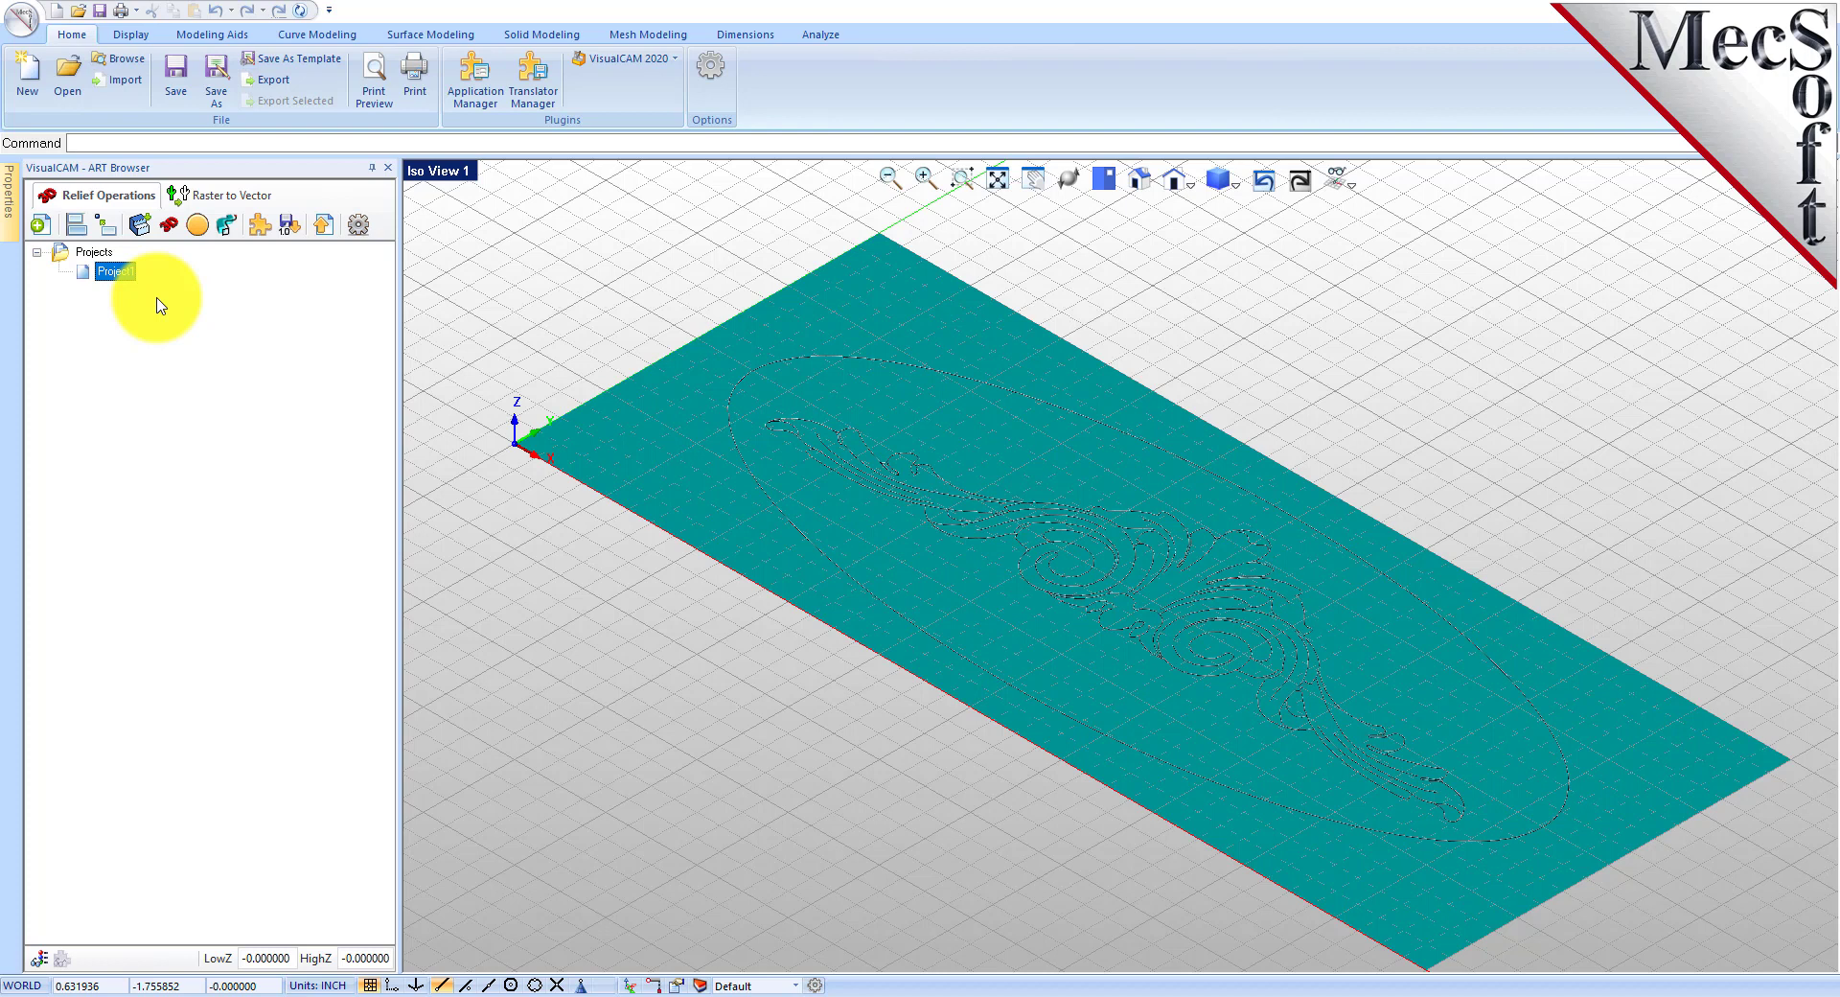
Check Project1's options without changes and orbit down onto the relief plane.
{"action": "right_click", "coordinate": [116, 271]}
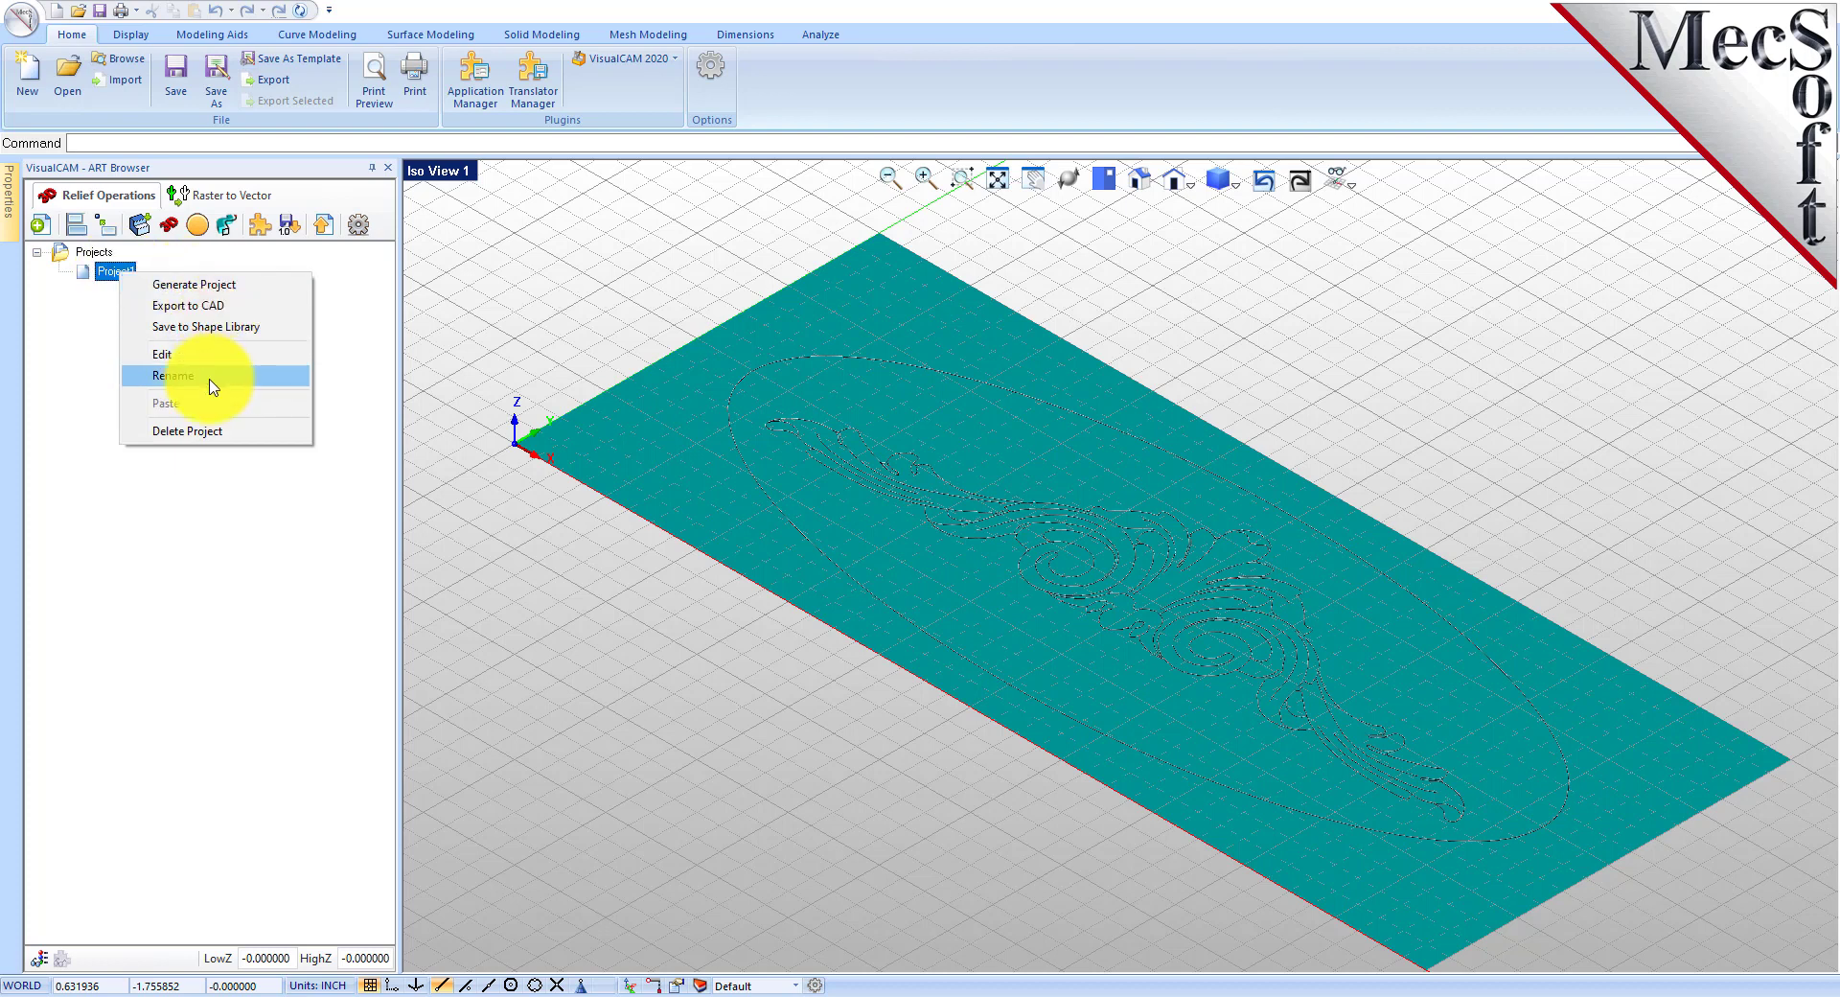
{"action": "left_click", "coordinate": [431, 479]}
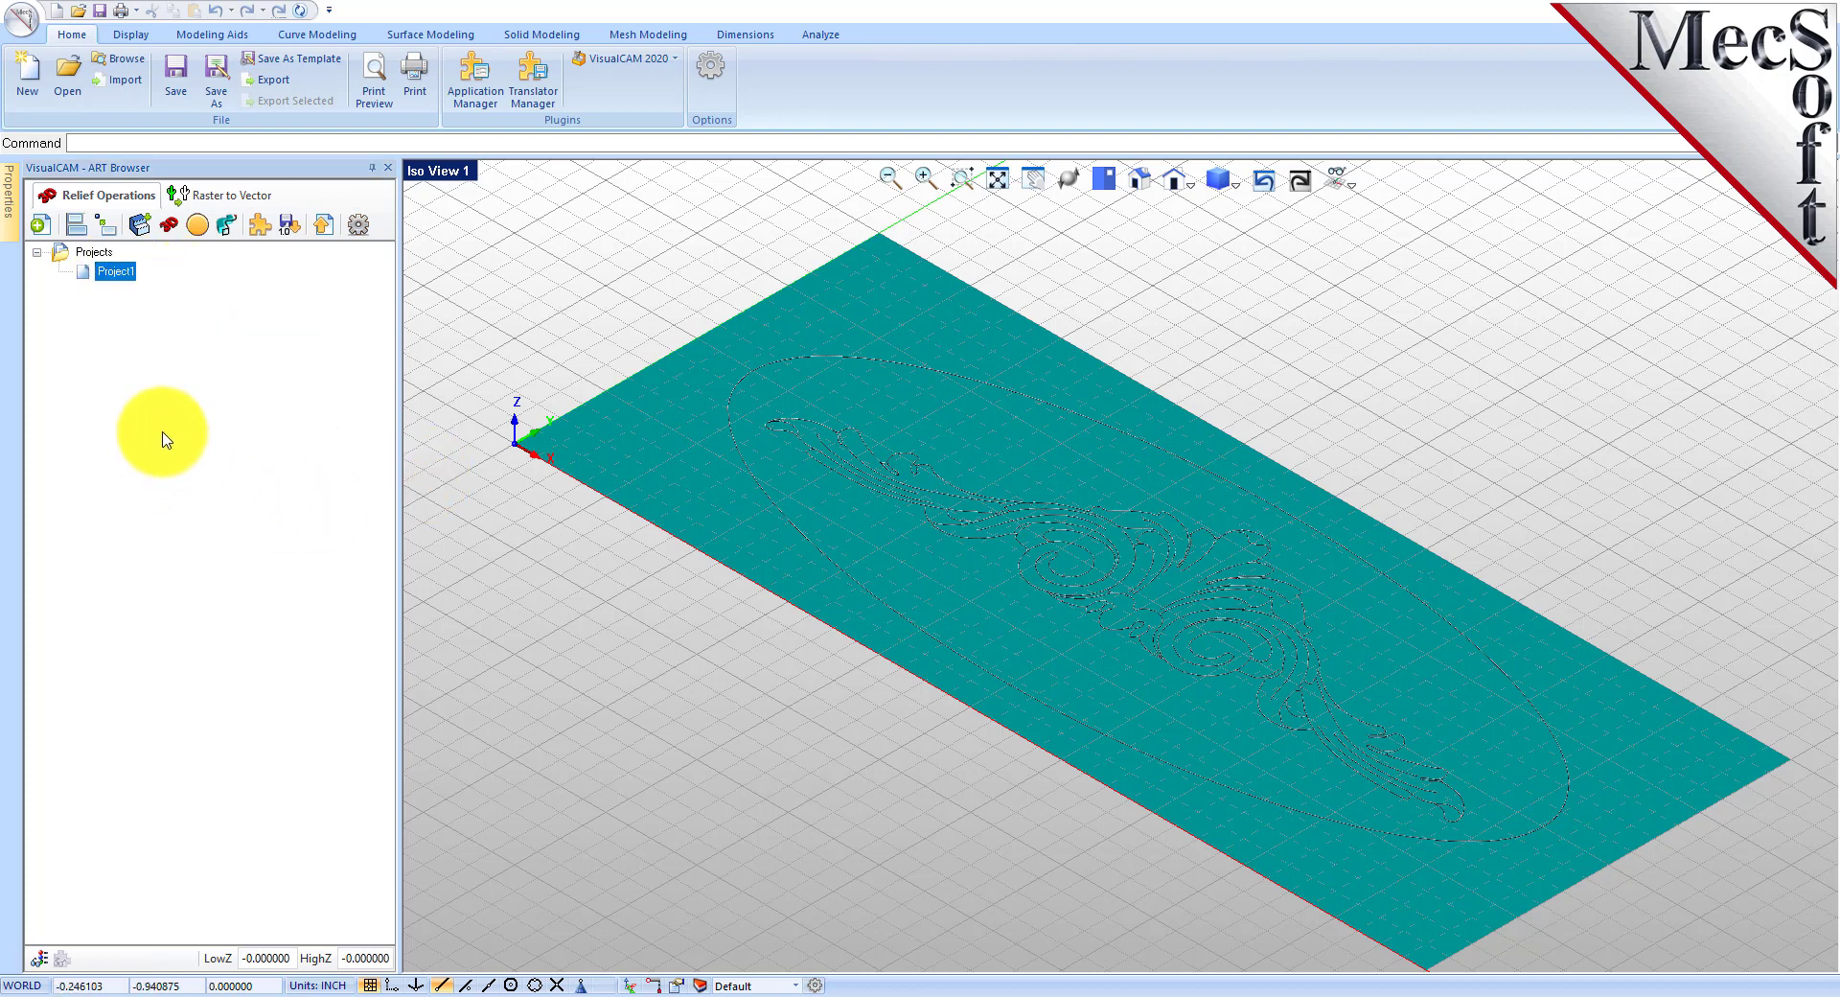
{"action": "mouse_move", "coordinate": [985, 567]}
{"action": "middle_mouse_down"}
{"action": "mouse_move", "coordinate": [1012, 649]}
{"action": "mouse_move", "coordinate": [991, 582]}
{"action": "middle_mouse_up"}
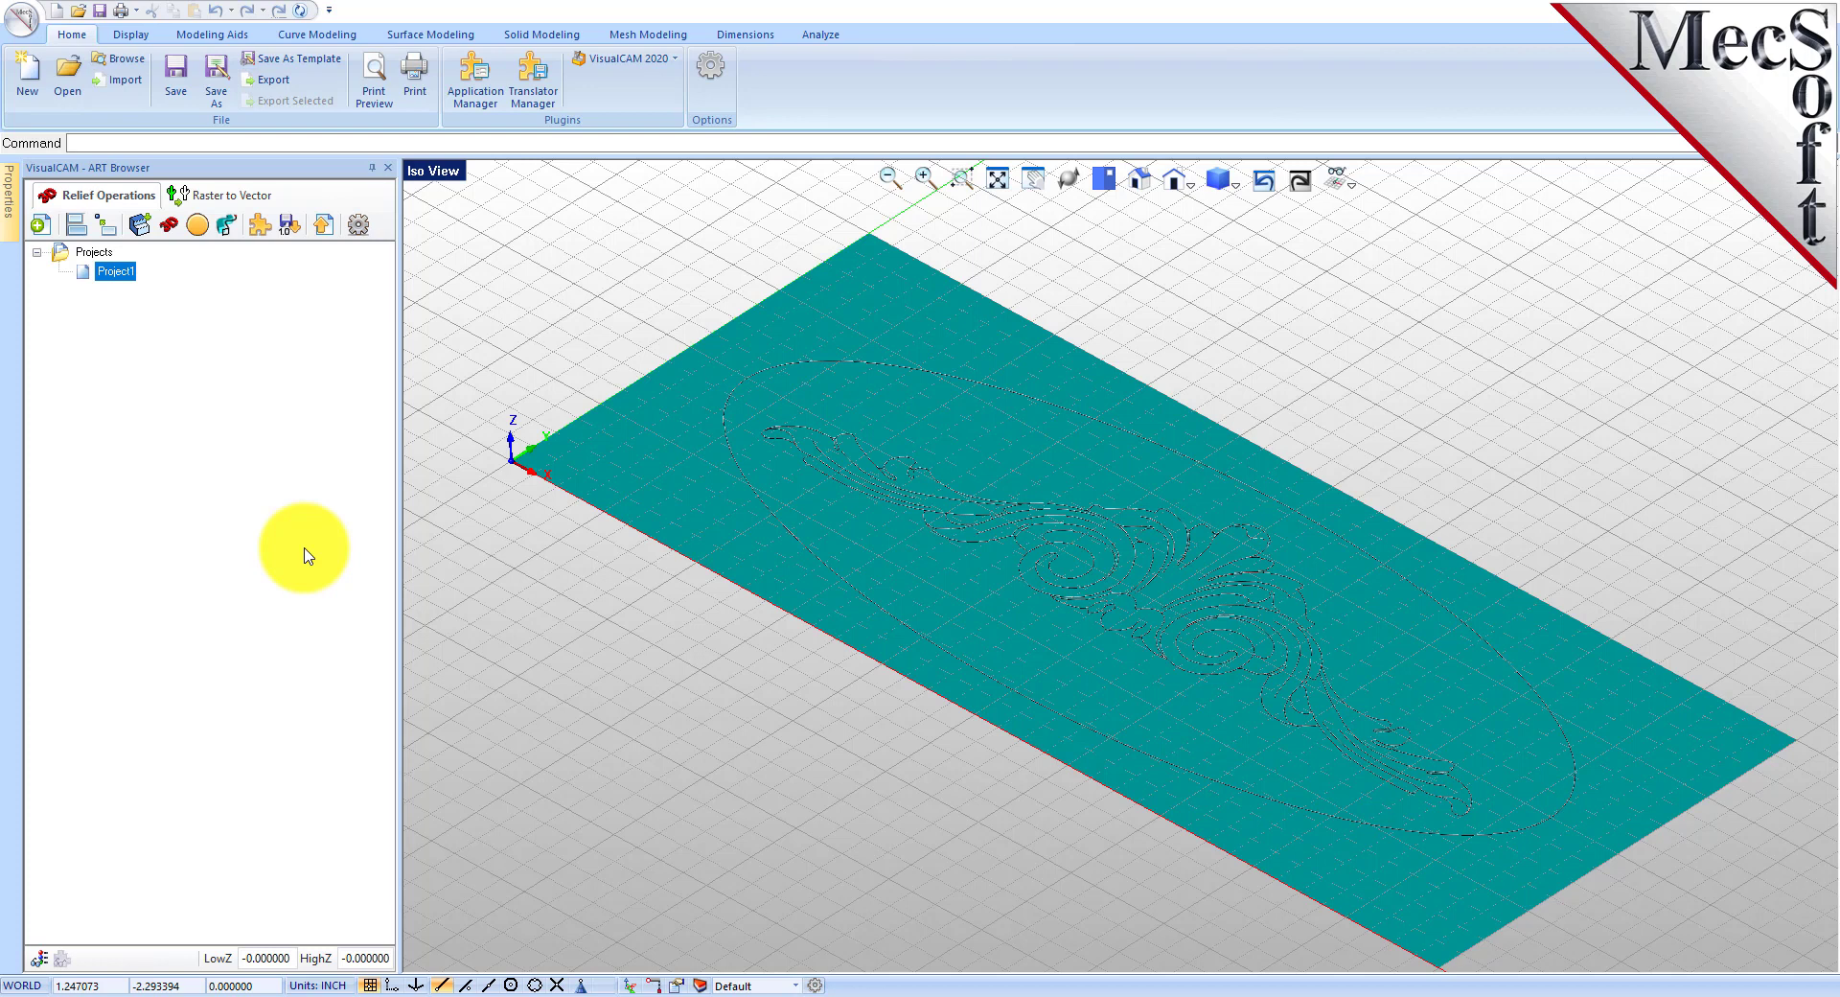
Start a Swept Volume of type Add and enlarge its rounded cross-section profile.
{"action": "left_click", "coordinate": [227, 230]}
{"action": "mouse_move", "coordinate": [231, 102]}
{"action": "left_mouse_down"}
{"action": "mouse_move", "coordinate": [268, 222]}
{"action": "mouse_move", "coordinate": [344, 232]}
{"action": "left_mouse_up"}
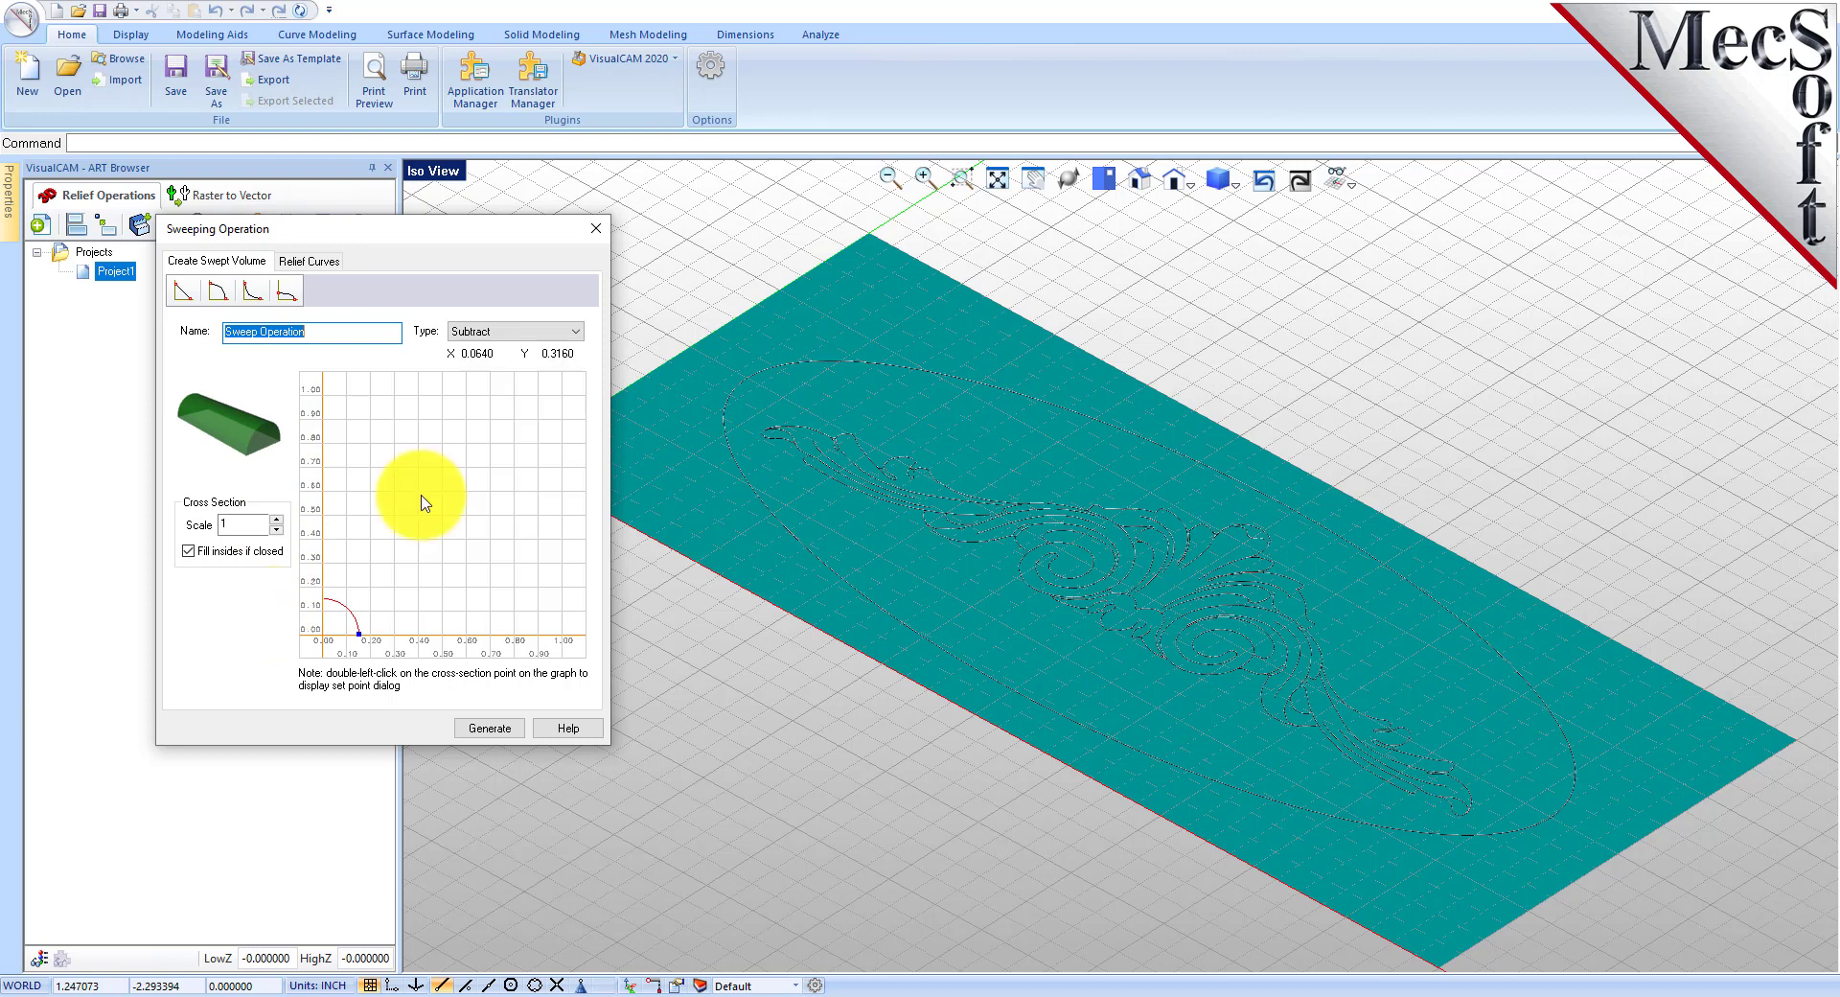
{"action": "left_click", "coordinate": [573, 332]}
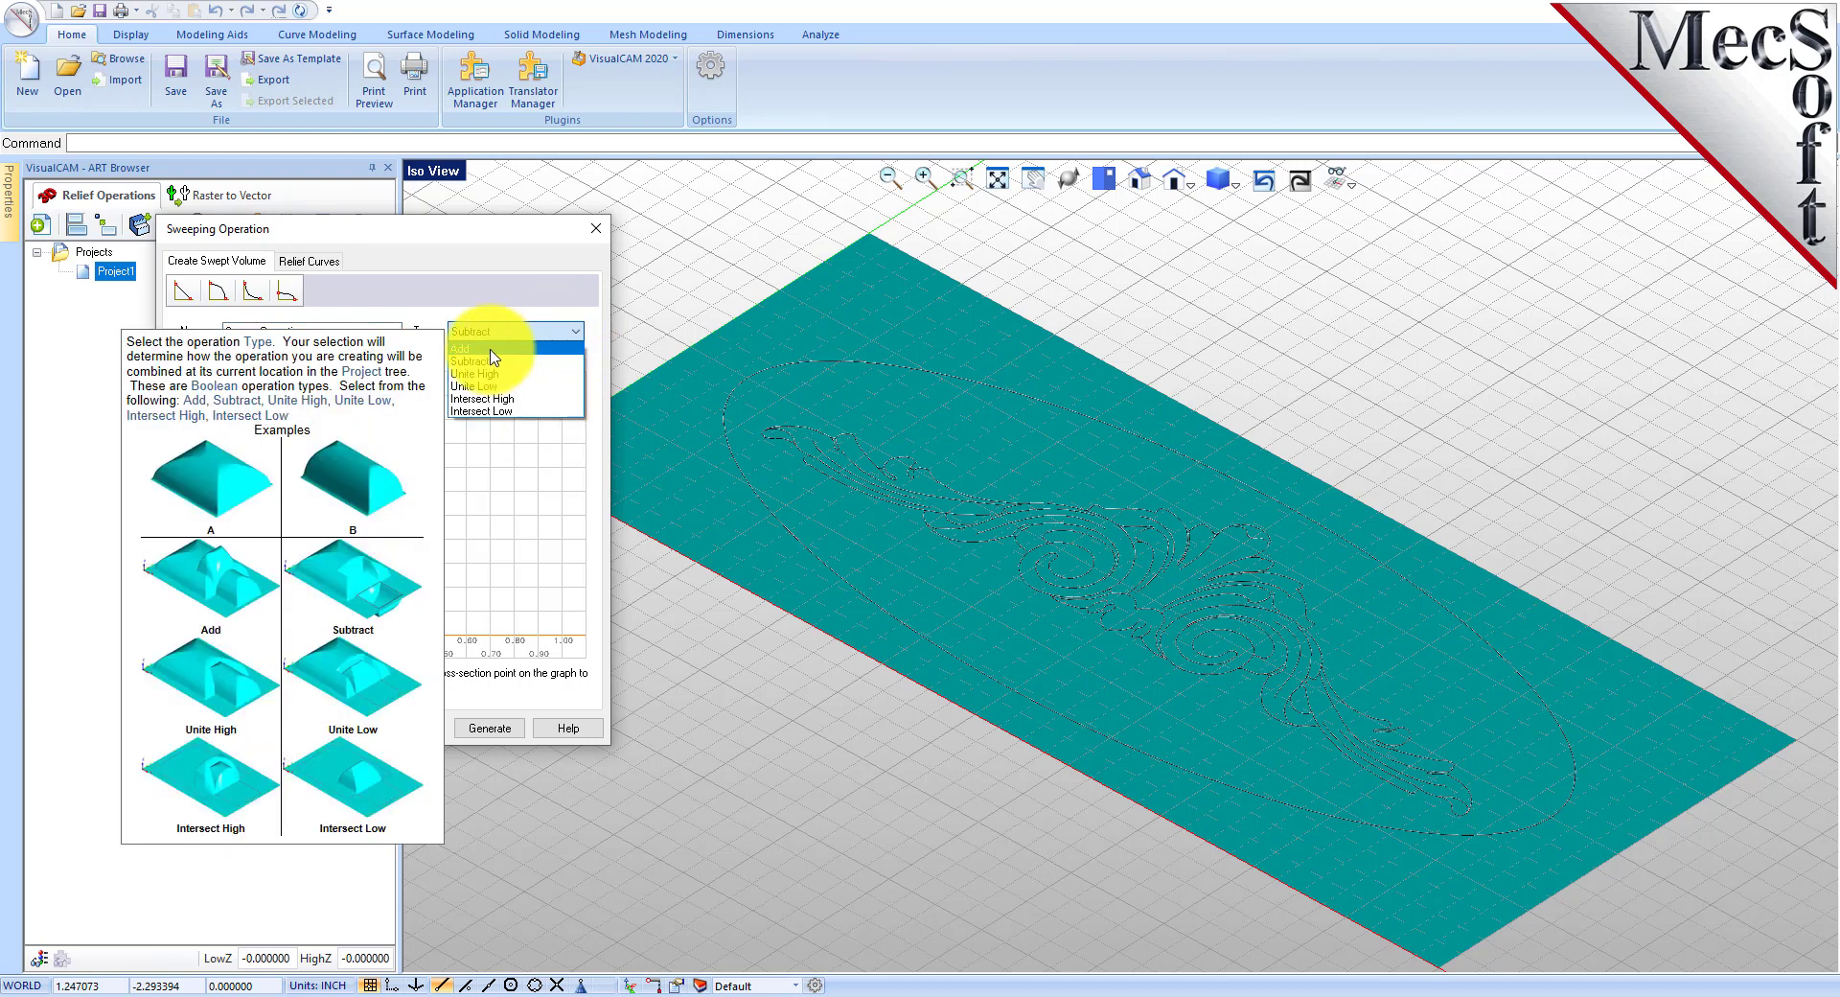
{"action": "left_click", "coordinate": [490, 349]}
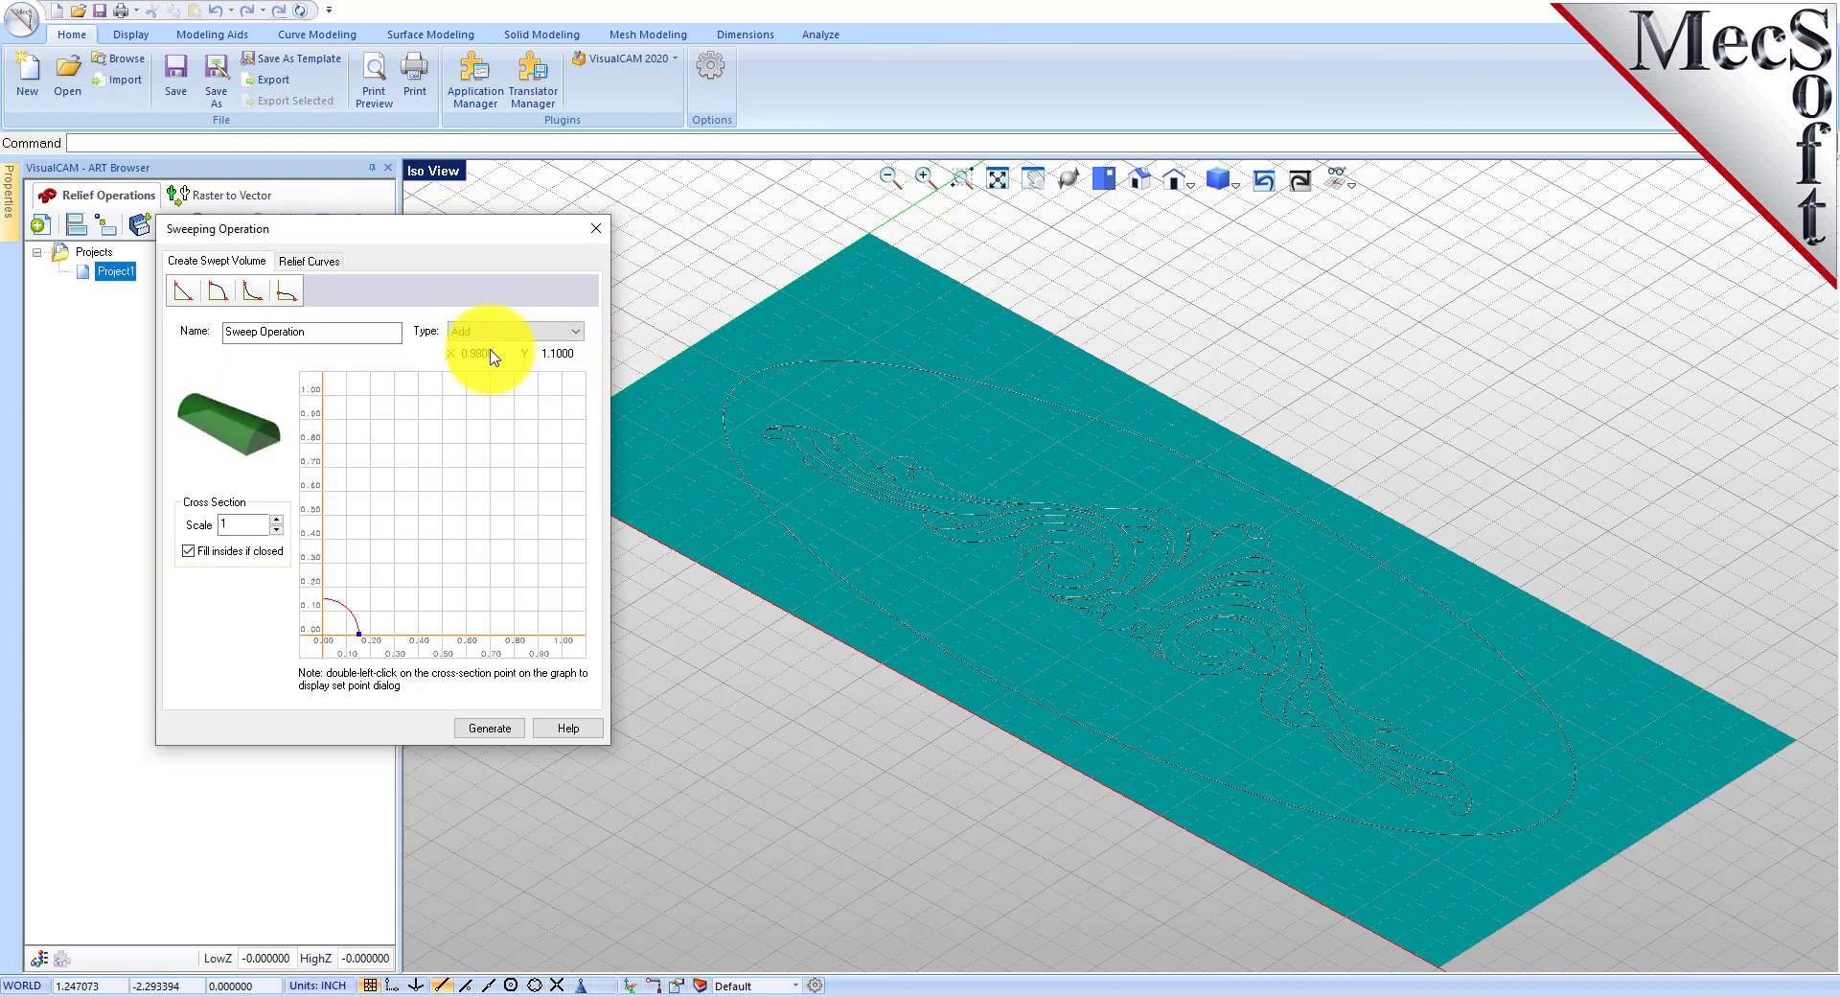
{"action": "double_click", "coordinate": [247, 524]}
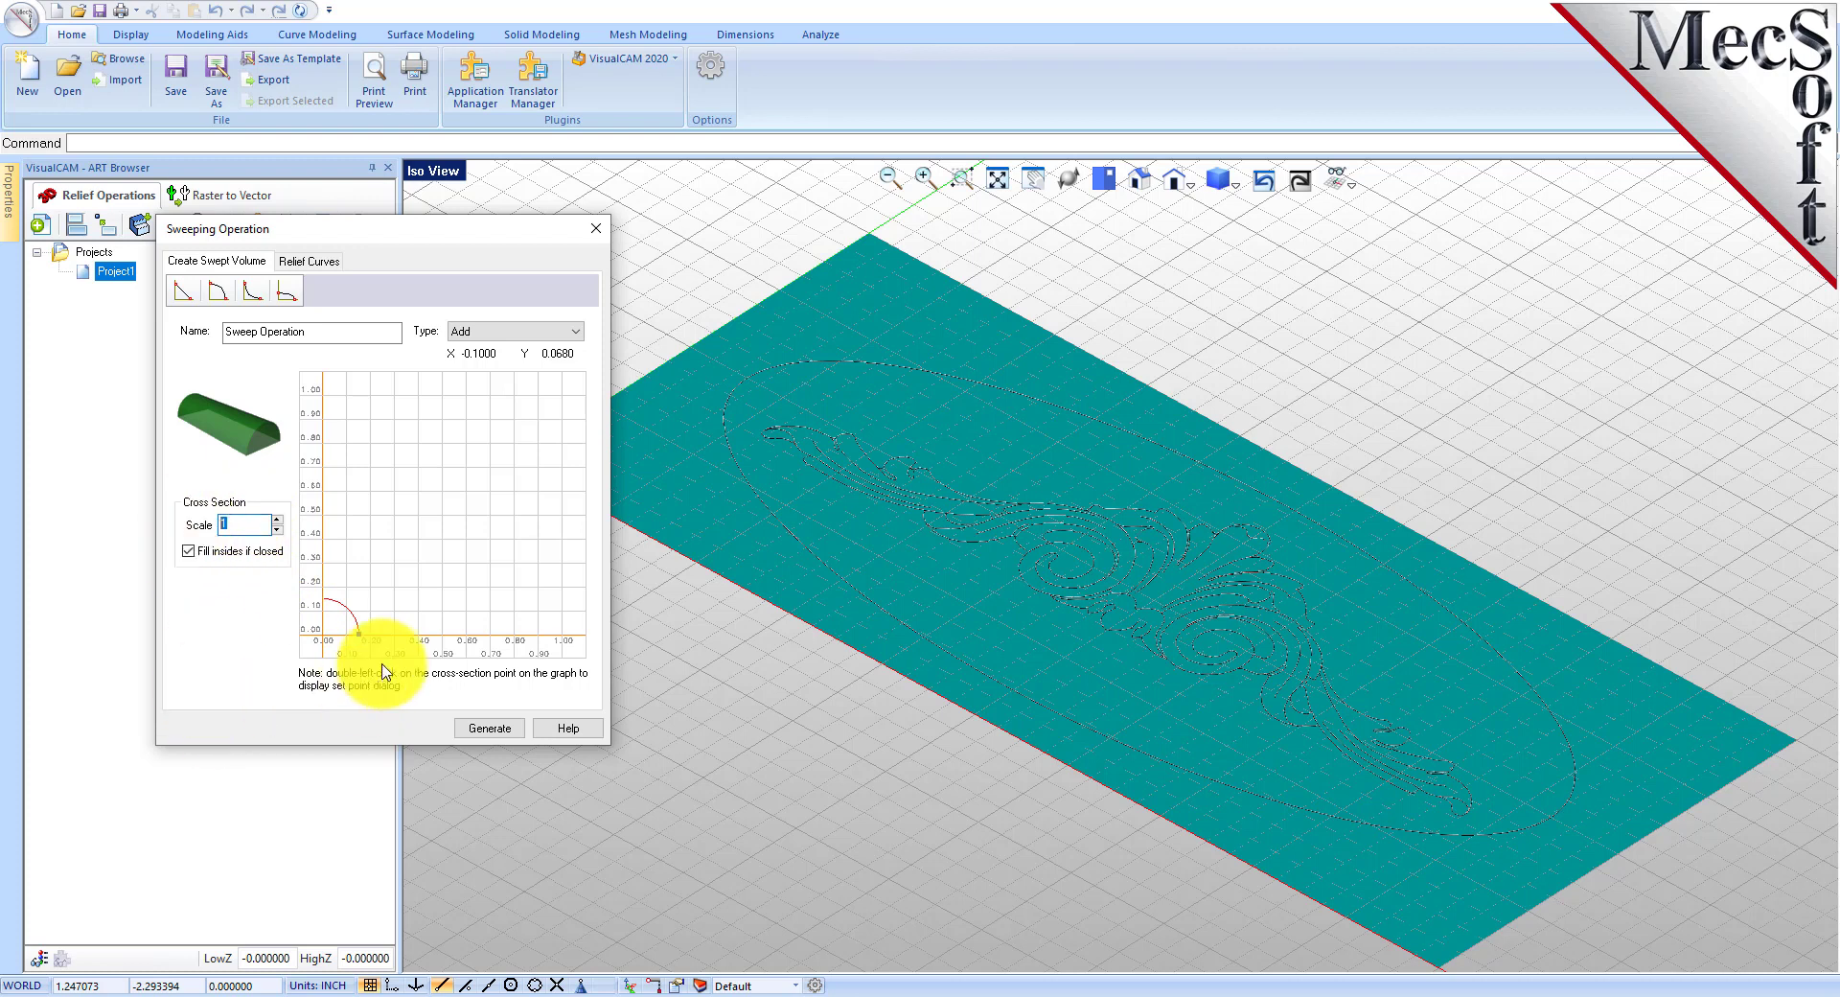
{"action": "mouse_move", "coordinate": [359, 639]}
{"action": "left_mouse_down"}
{"action": "mouse_move", "coordinate": [444, 641]}
{"action": "mouse_move", "coordinate": [354, 641]}
{"action": "mouse_move", "coordinate": [372, 635]}
{"action": "left_mouse_up"}
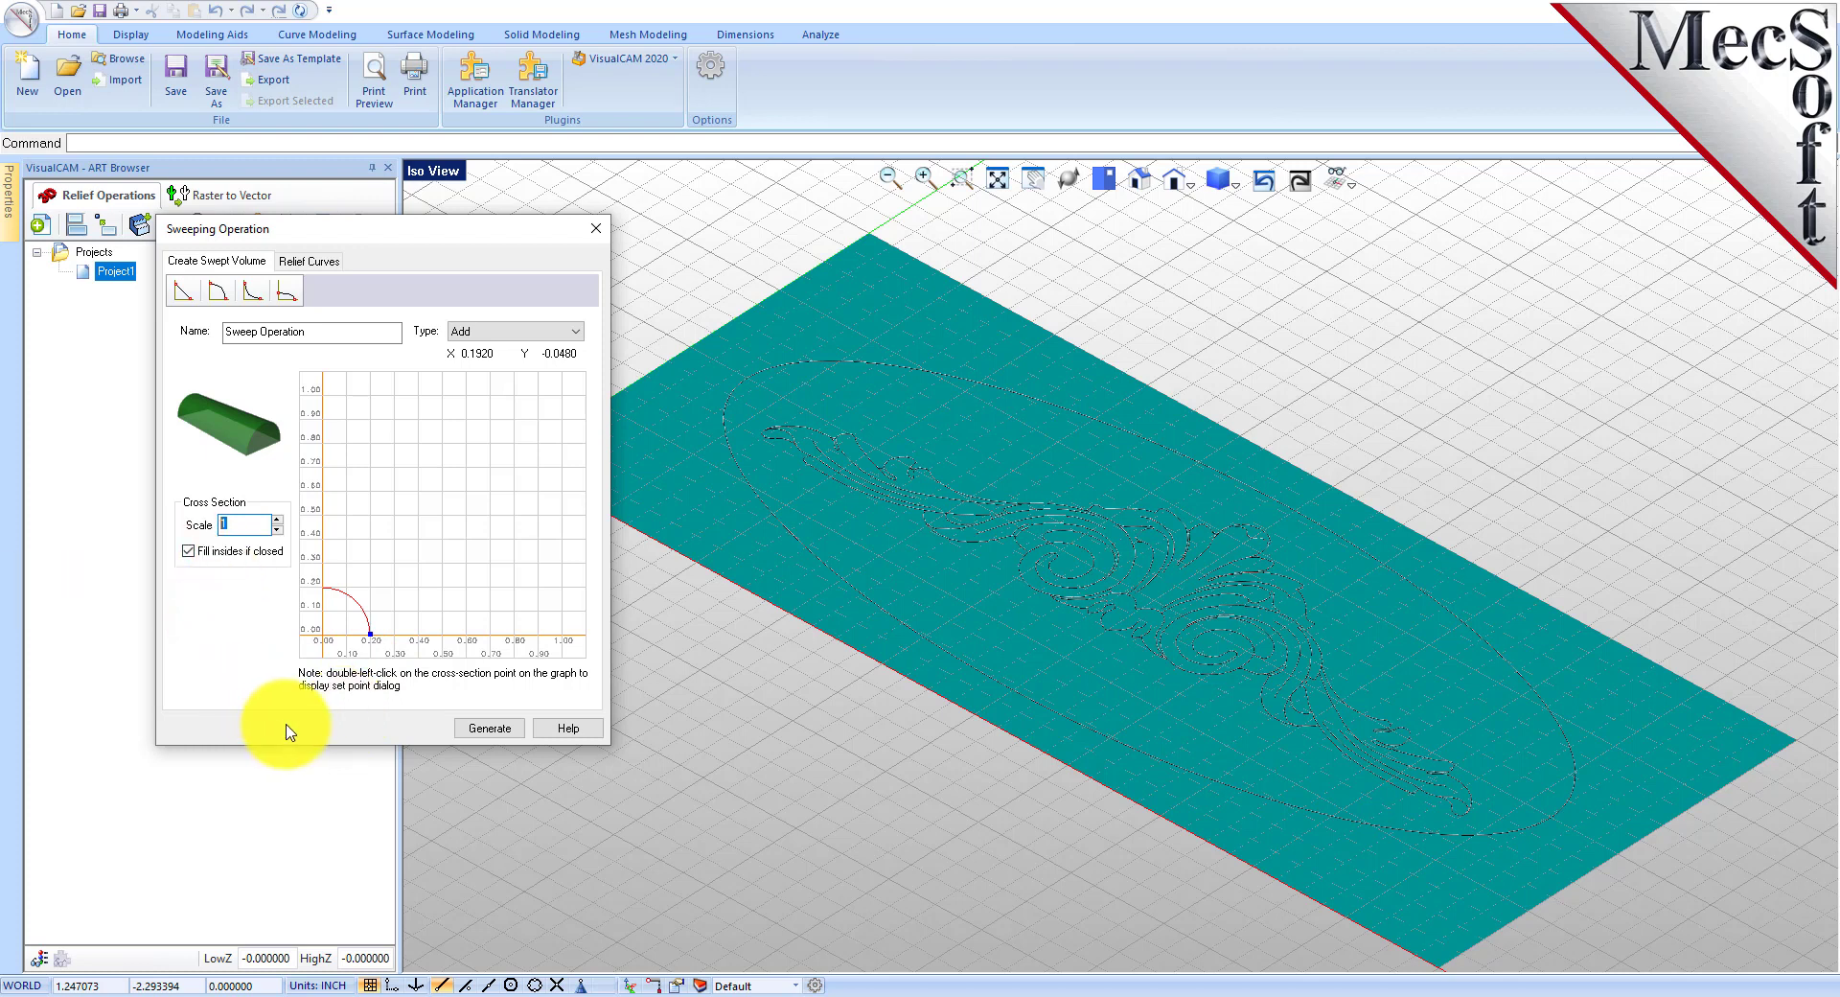
Generate the sweep with the outer oval as its border curve, then tilt the view edge-on.
{"action": "left_click", "coordinate": [329, 263]}
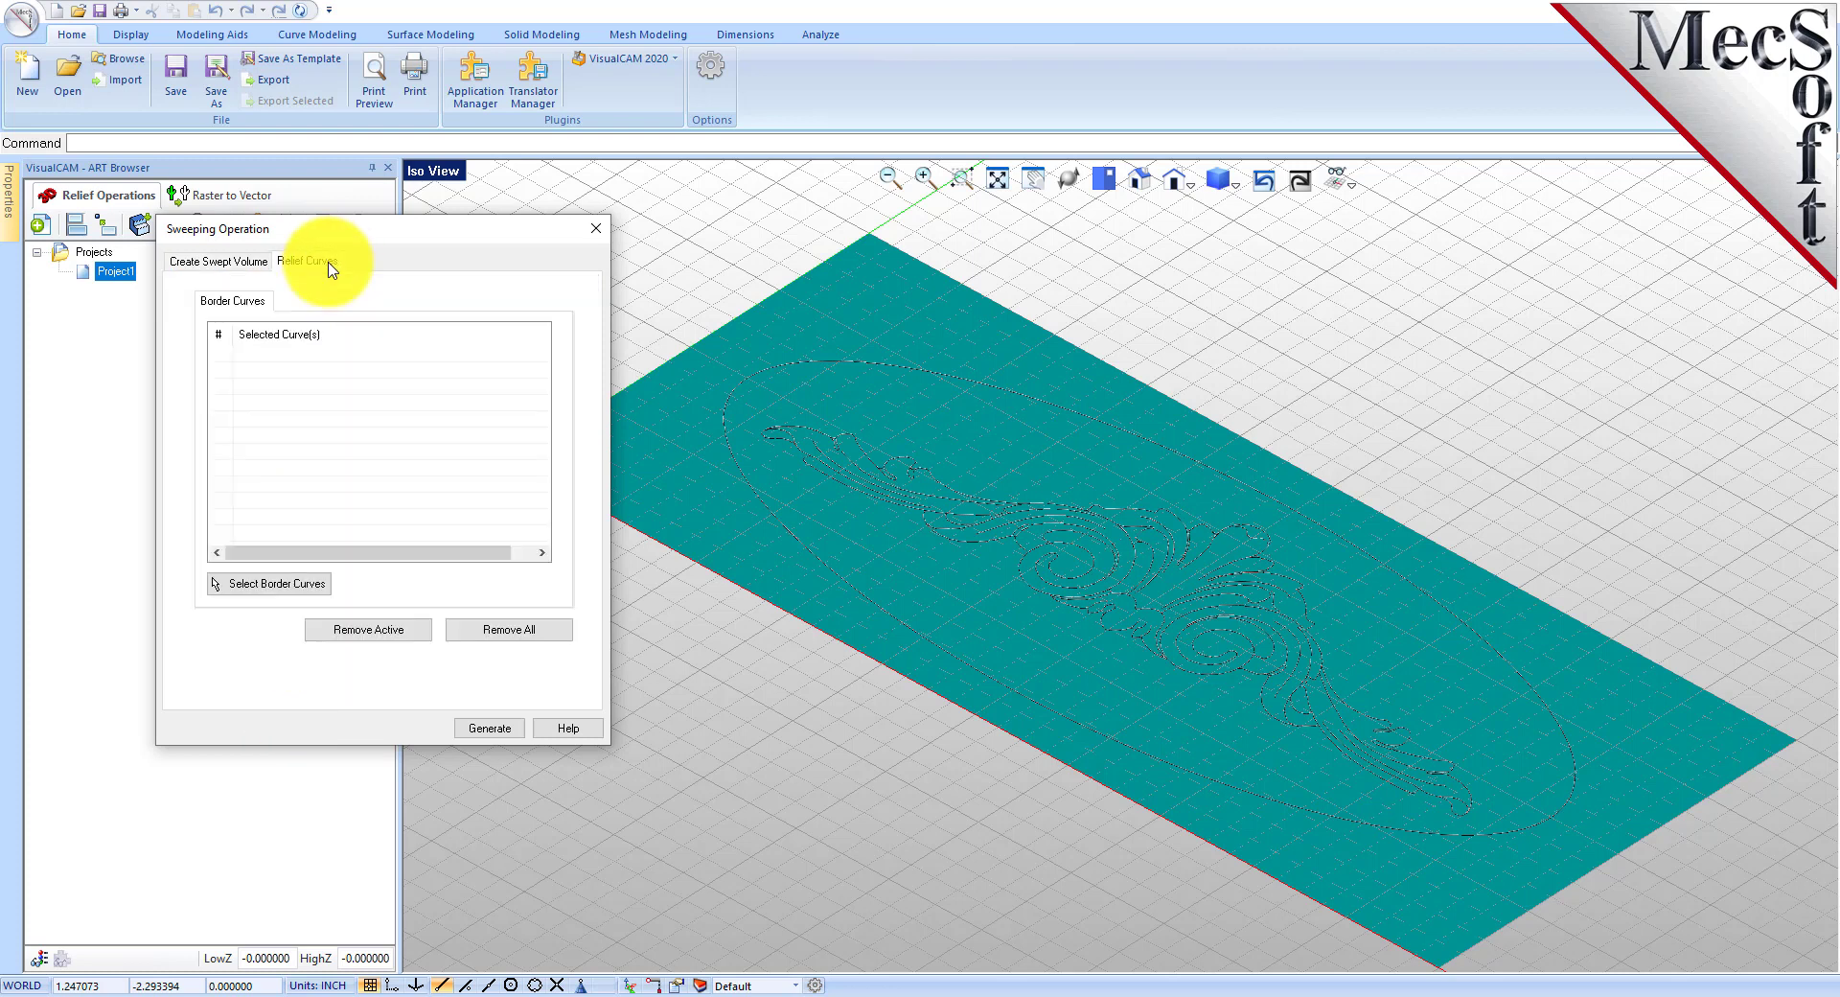
{"action": "left_click", "coordinate": [266, 587]}
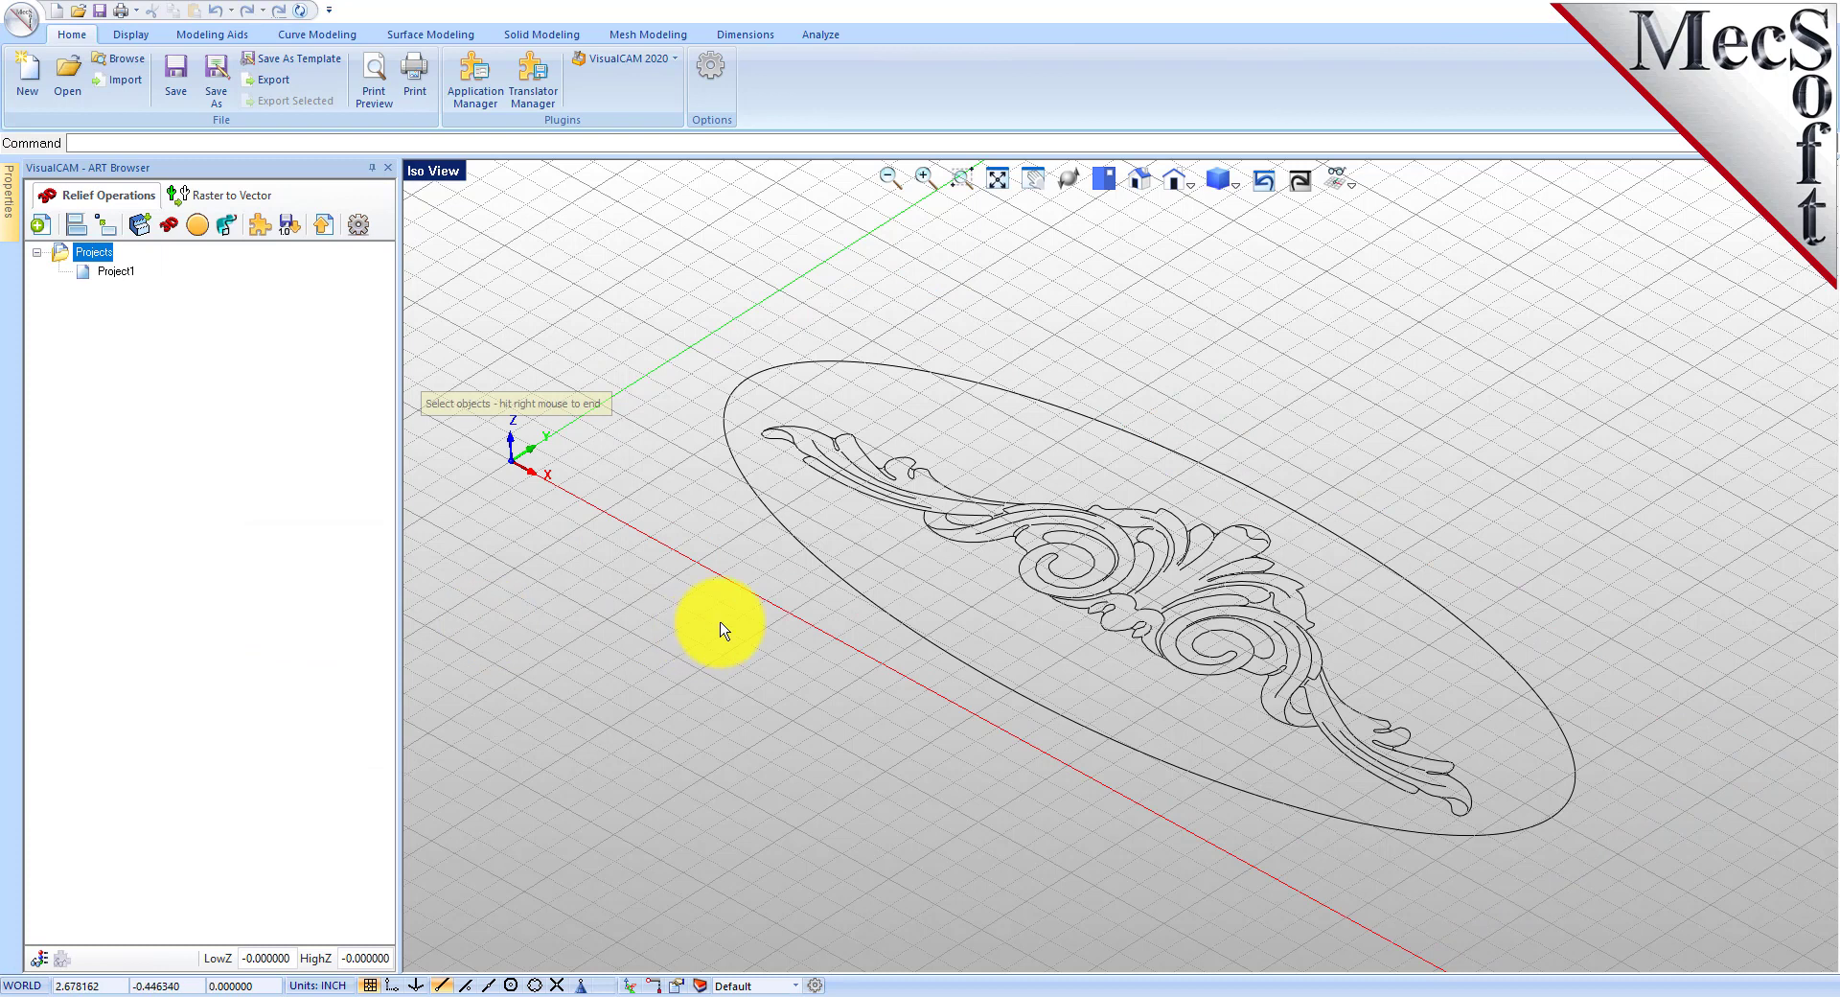
{"action": "left_click", "coordinate": [980, 387]}
{"action": "right_click", "coordinate": [947, 426]}
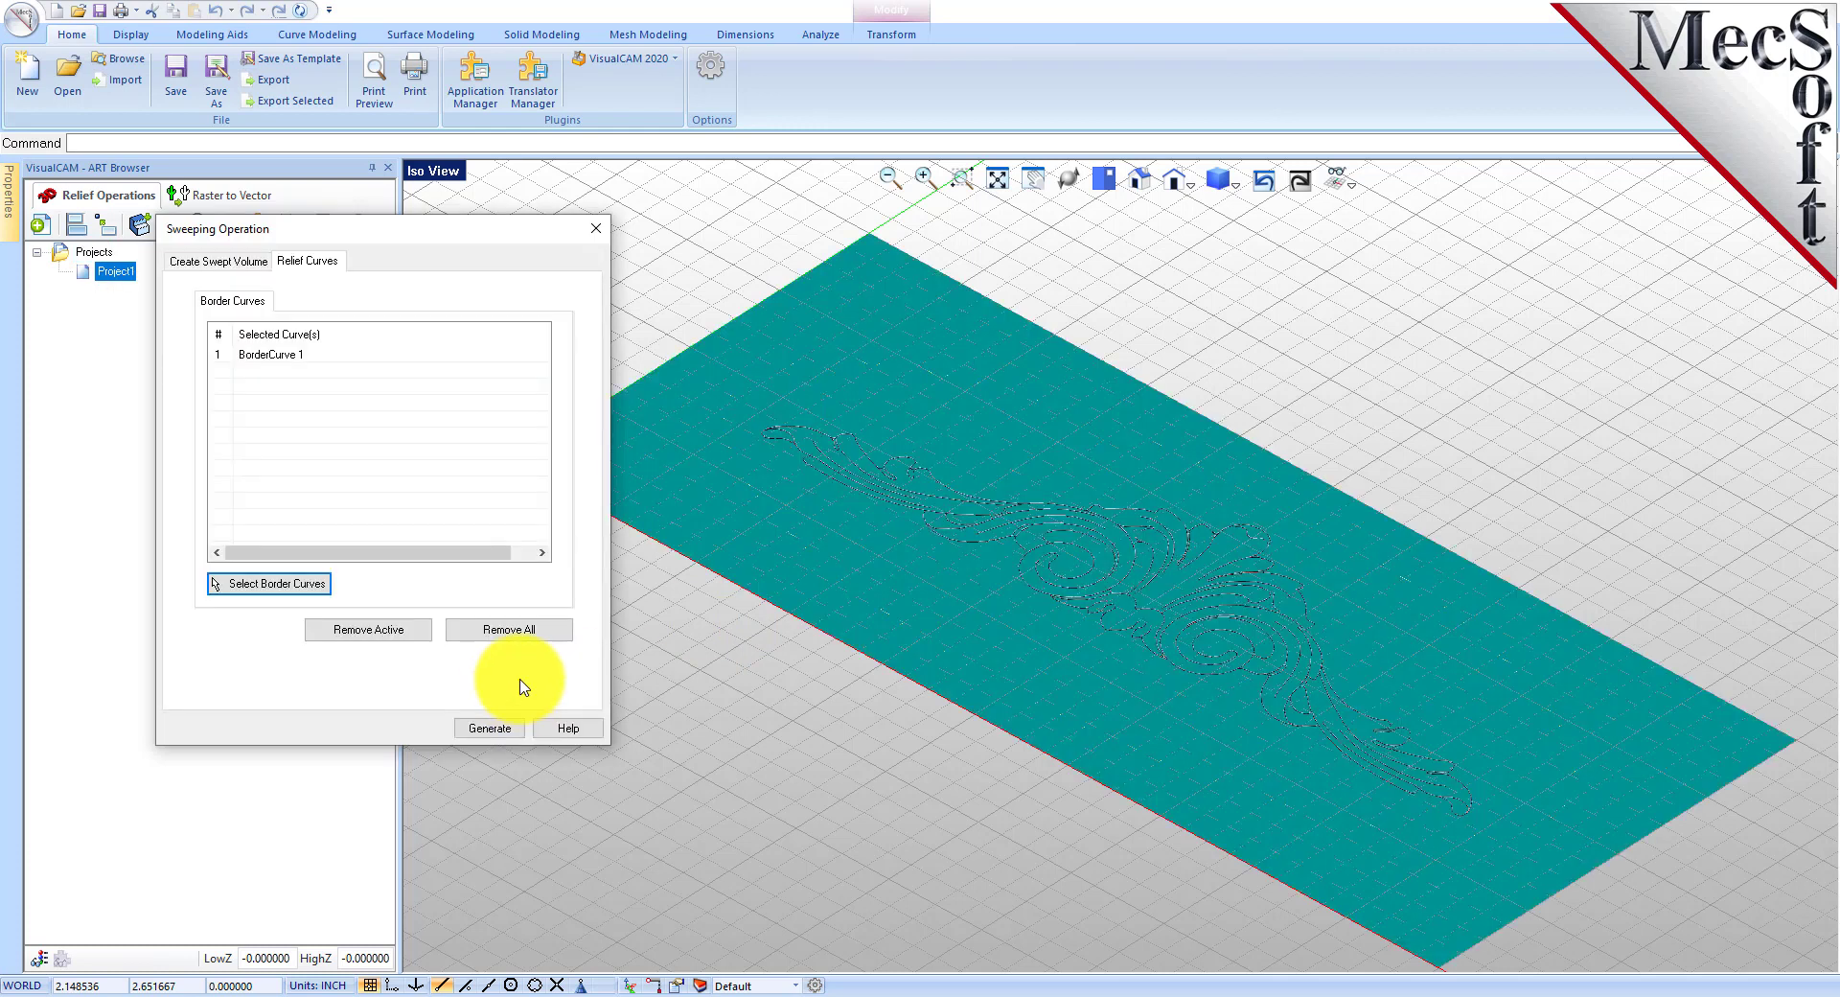
{"action": "left_click", "coordinate": [259, 357]}
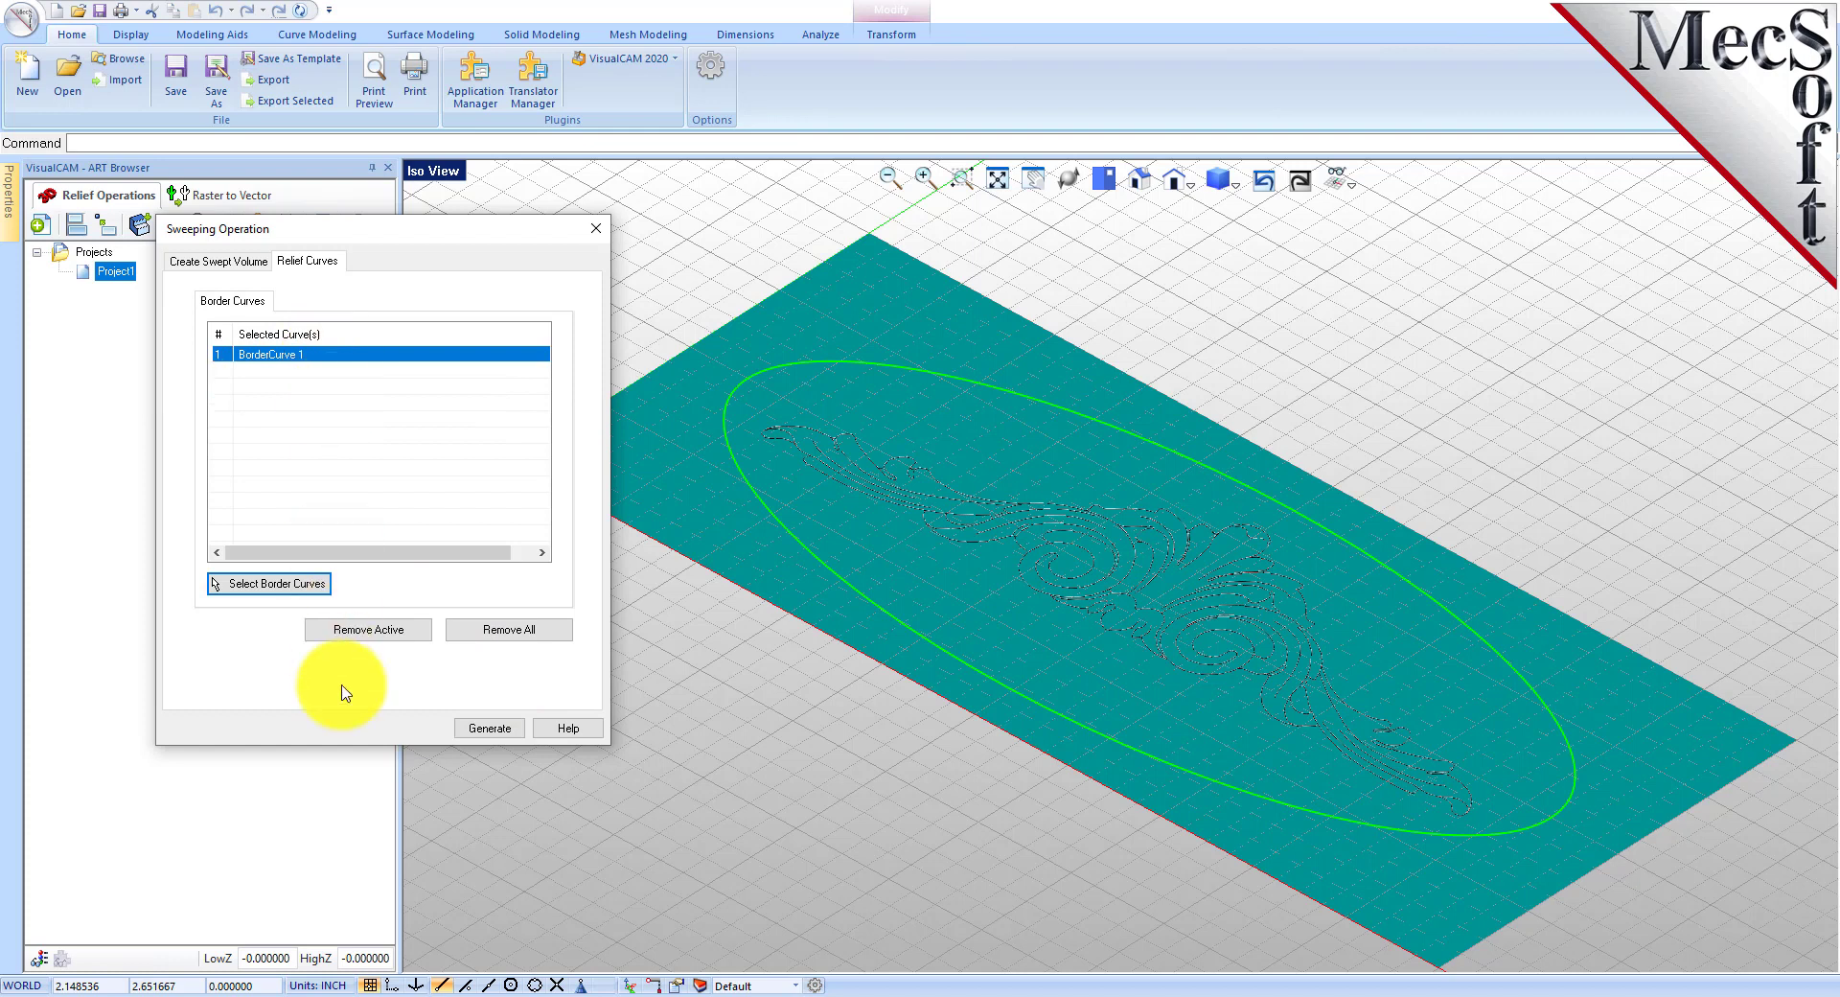
{"action": "left_click", "coordinate": [488, 728]}
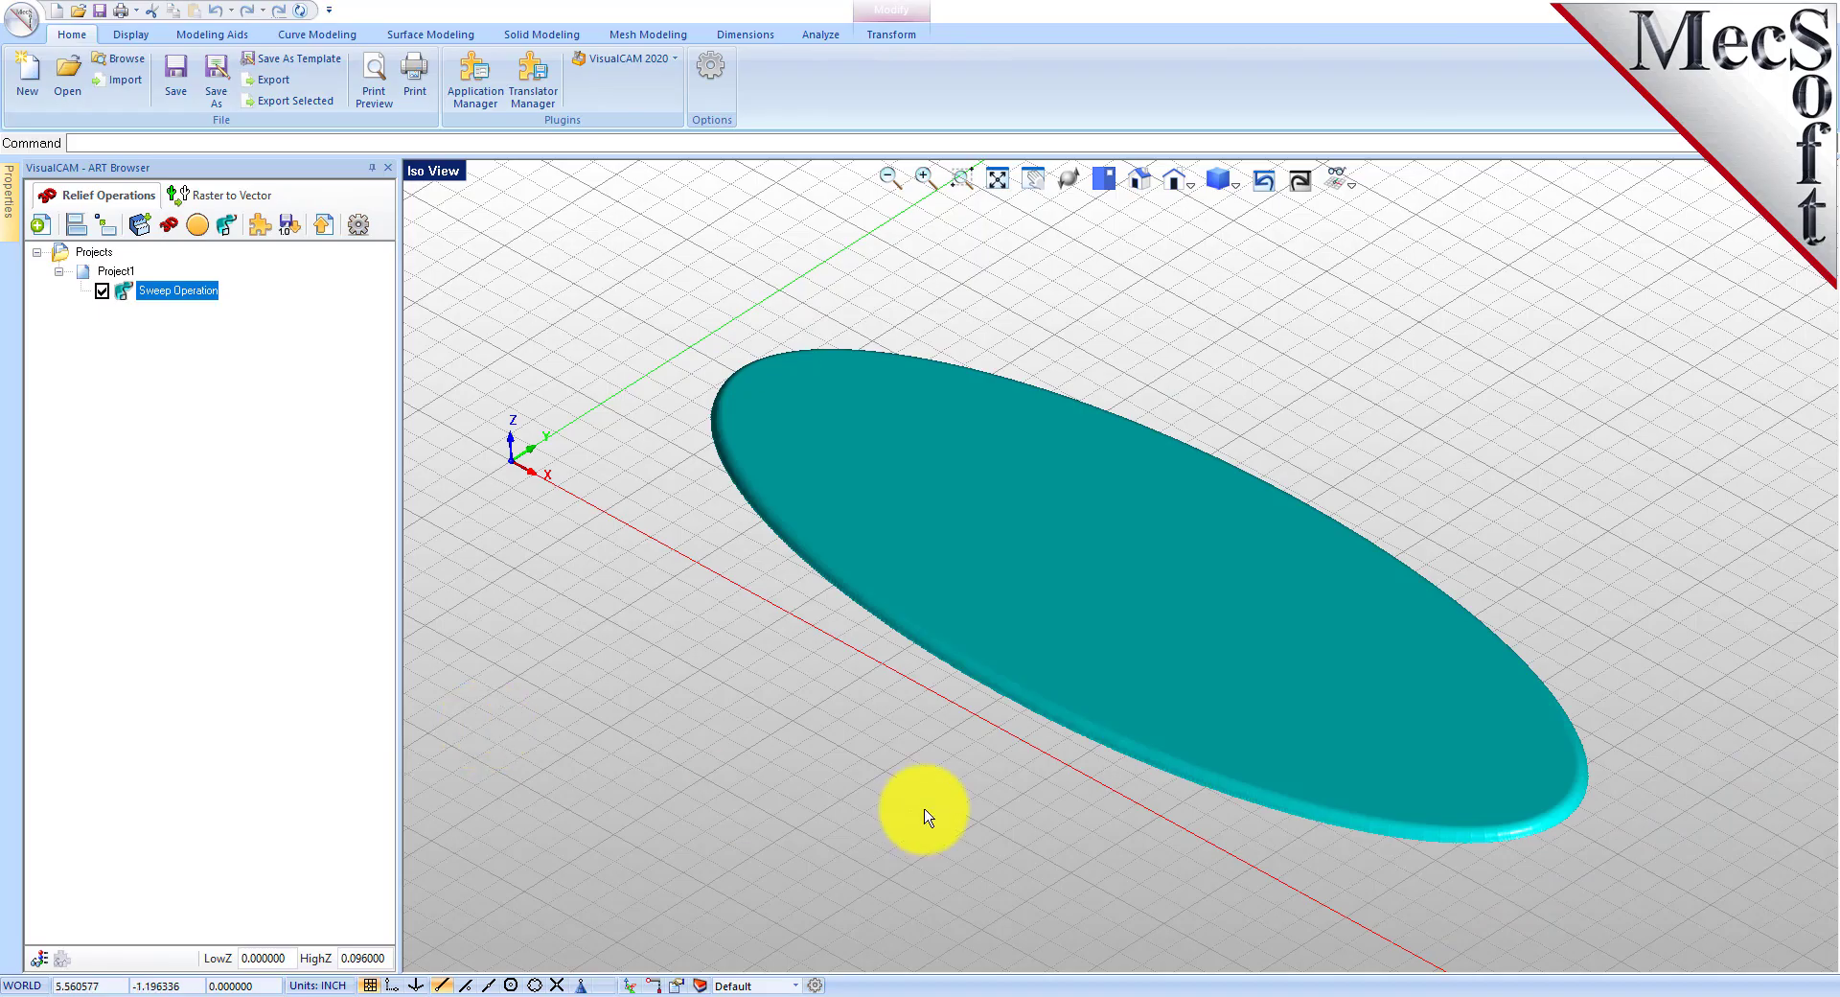
{"action": "mouse_move", "coordinate": [1080, 797]}
{"action": "middle_mouse_down"}
{"action": "mouse_move", "coordinate": [1115, 746]}
{"action": "mouse_move", "coordinate": [1093, 801]}
{"action": "middle_mouse_up"}
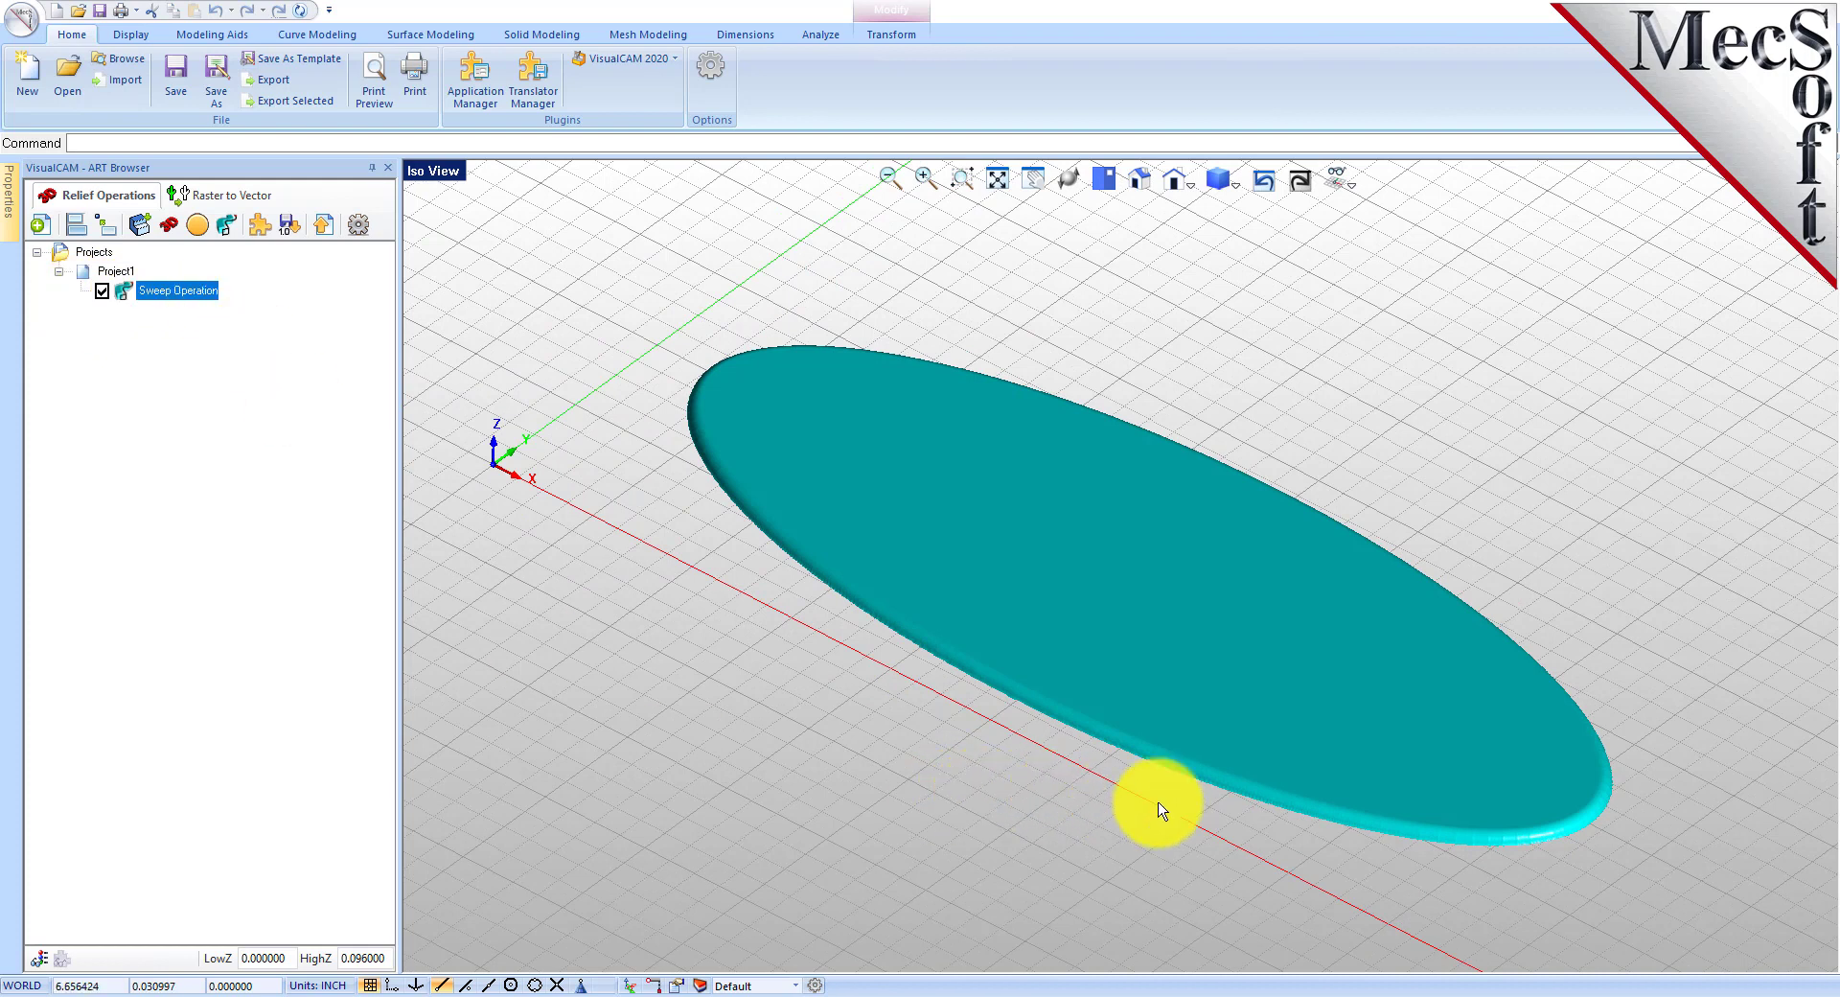
Orbit back to an angled overhead view and select the Sweep Operation.
{"action": "mouse_move", "coordinate": [1162, 808]}
{"action": "middle_mouse_down"}
{"action": "mouse_move", "coordinate": [1119, 687]}
{"action": "mouse_move", "coordinate": [1124, 798]}
{"action": "mouse_move", "coordinate": [1134, 776]}
{"action": "mouse_move", "coordinate": [1167, 793]}
{"action": "mouse_move", "coordinate": [1118, 797]}
{"action": "middle_mouse_up"}
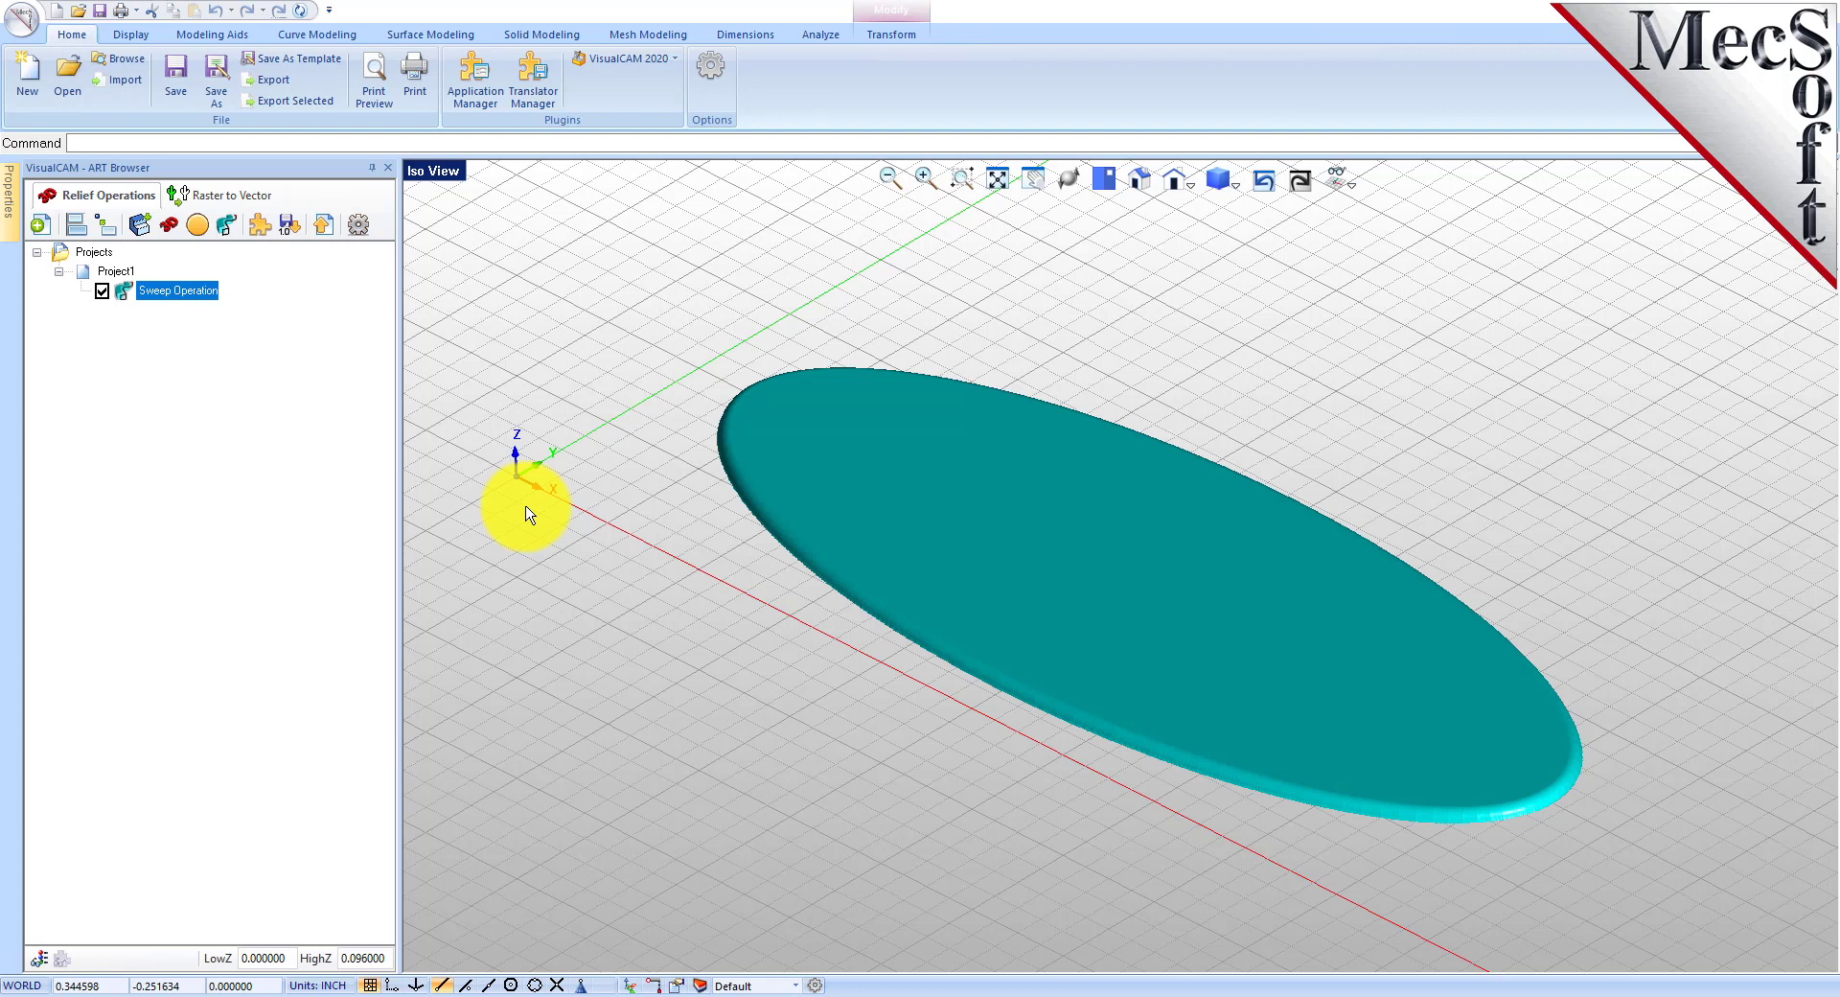
{"action": "left_click", "coordinate": [123, 296]}
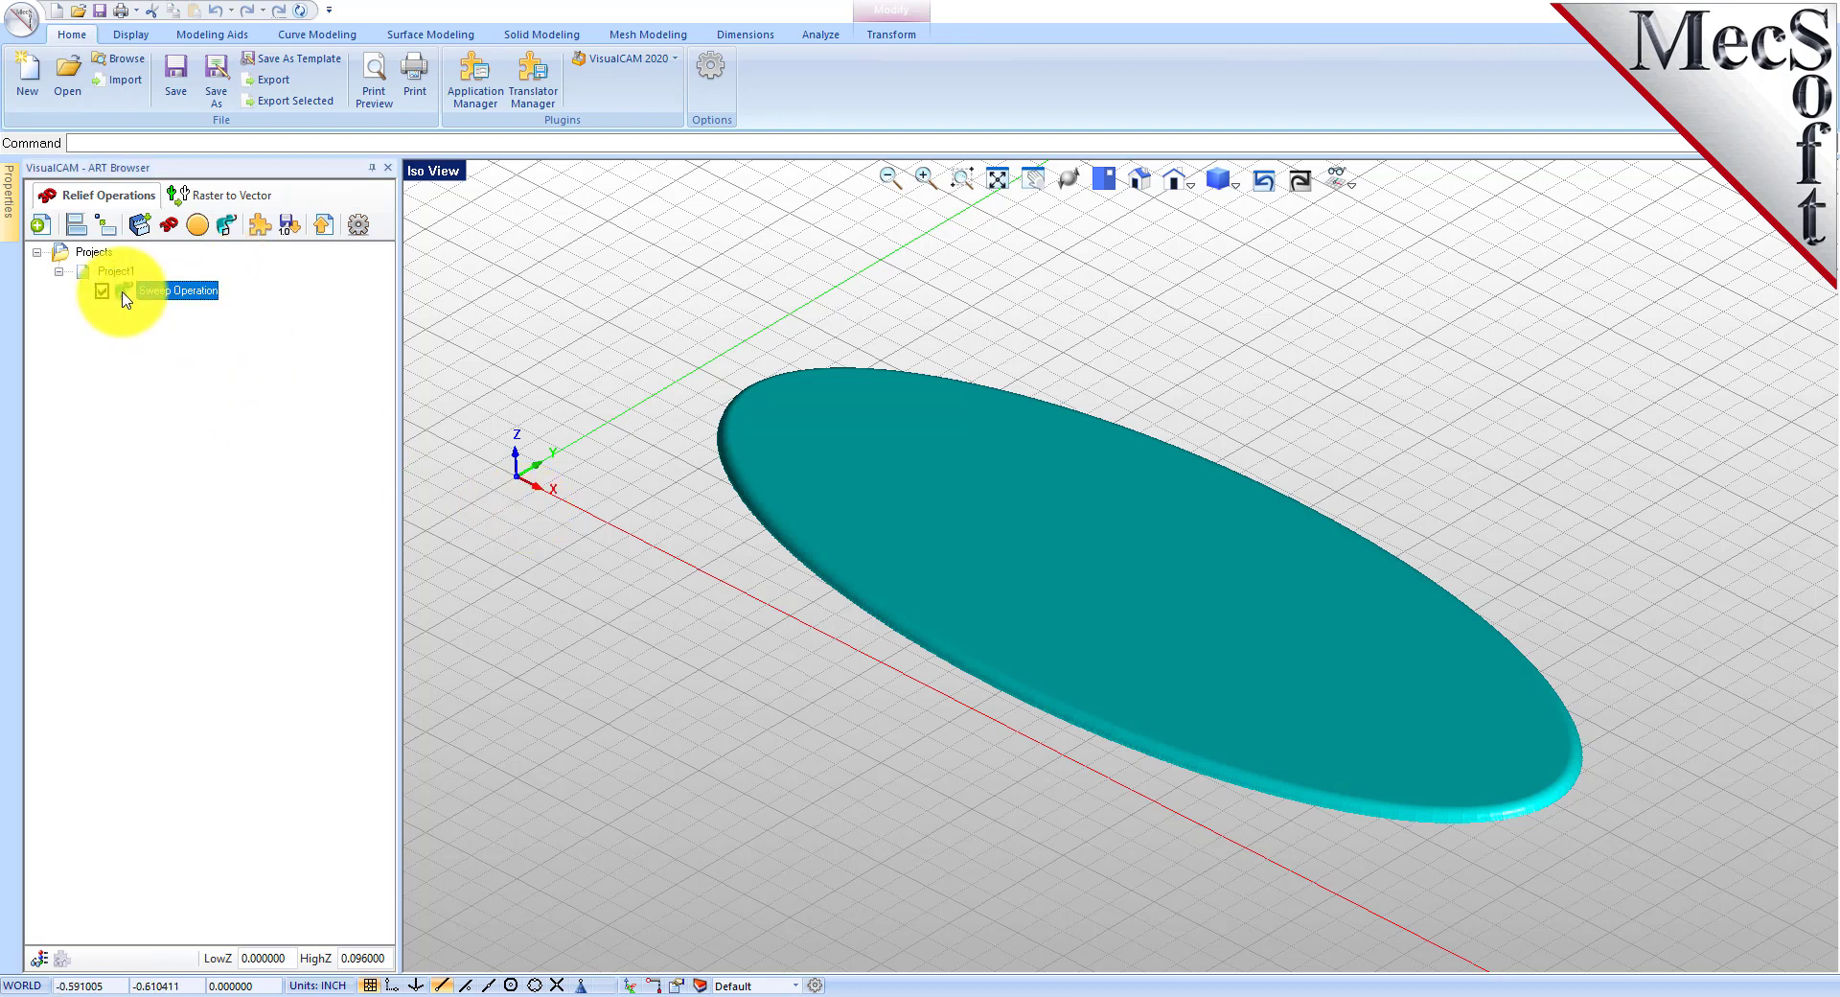
Start a Puffed Volume: dome profile, type Add, 0.5 max height, smoothing on.
{"action": "left_click", "coordinate": [198, 225]}
{"action": "left_click_drag", "start_coordinate": [214, 197], "coordinate": [372, 273]}
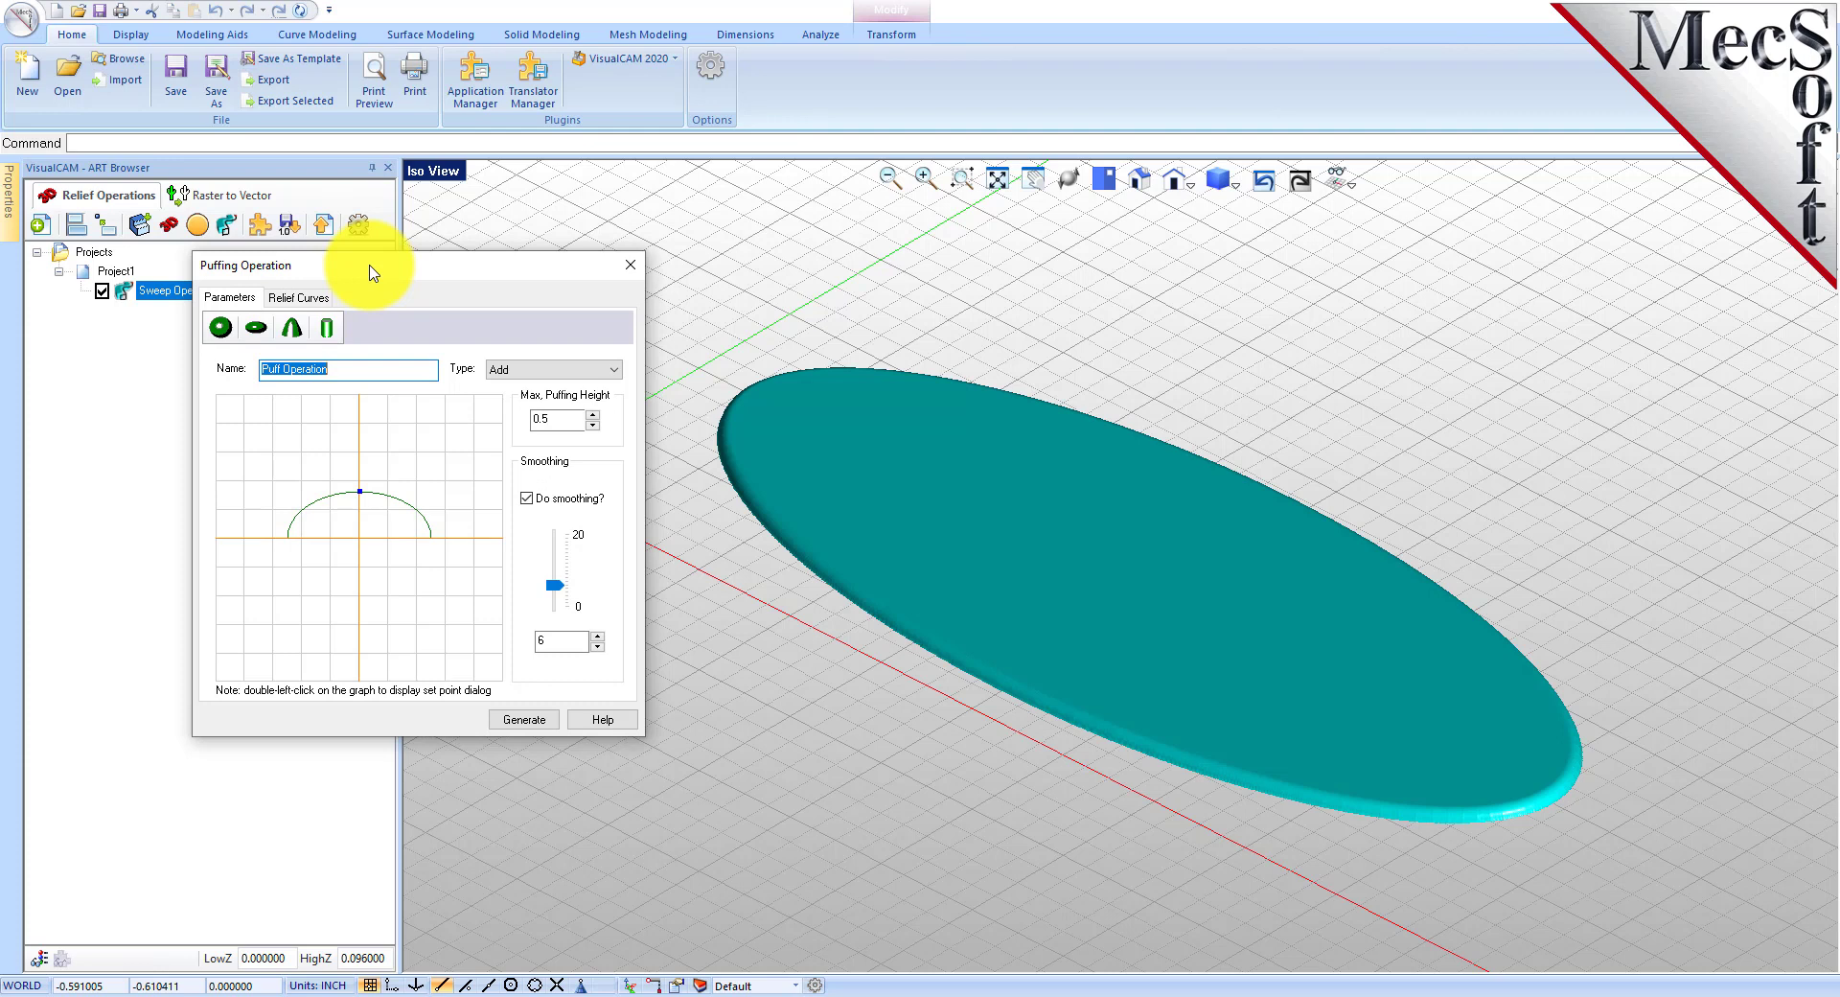
{"action": "left_click", "coordinate": [222, 330]}
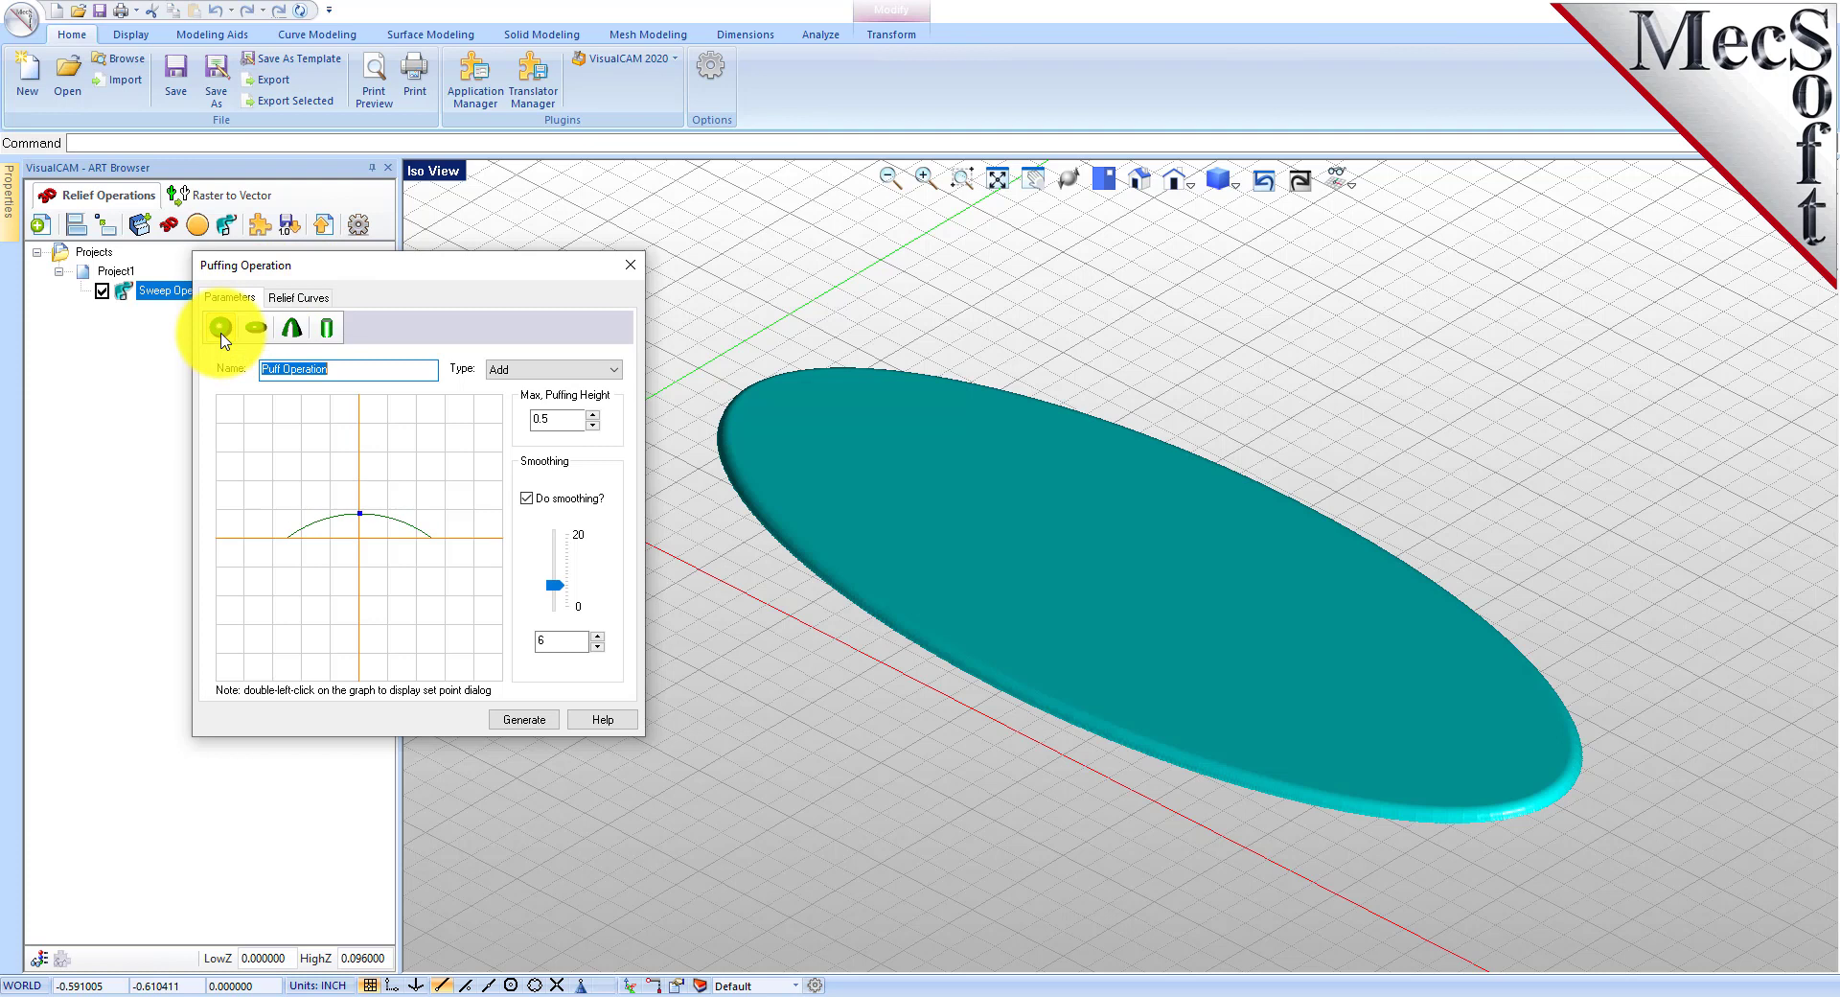
{"action": "left_click", "coordinate": [545, 370]}
{"action": "left_click", "coordinate": [520, 388]}
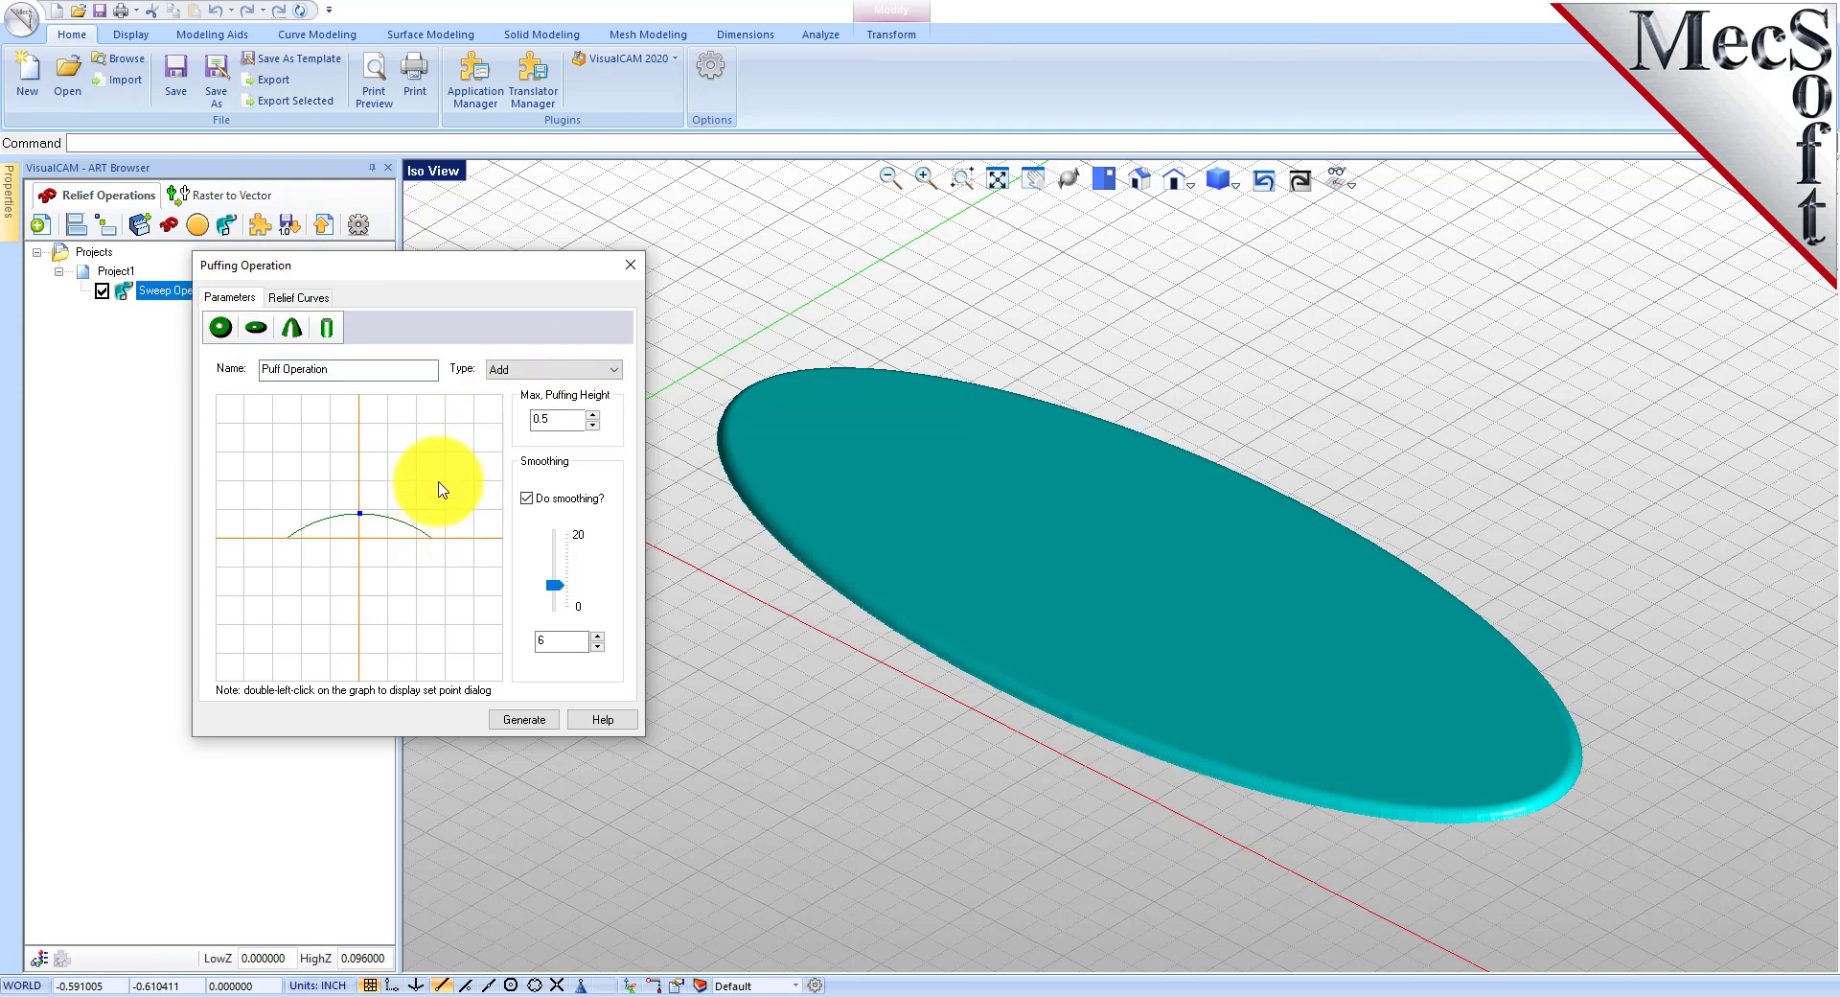
{"action": "double_click", "coordinate": [574, 425]}
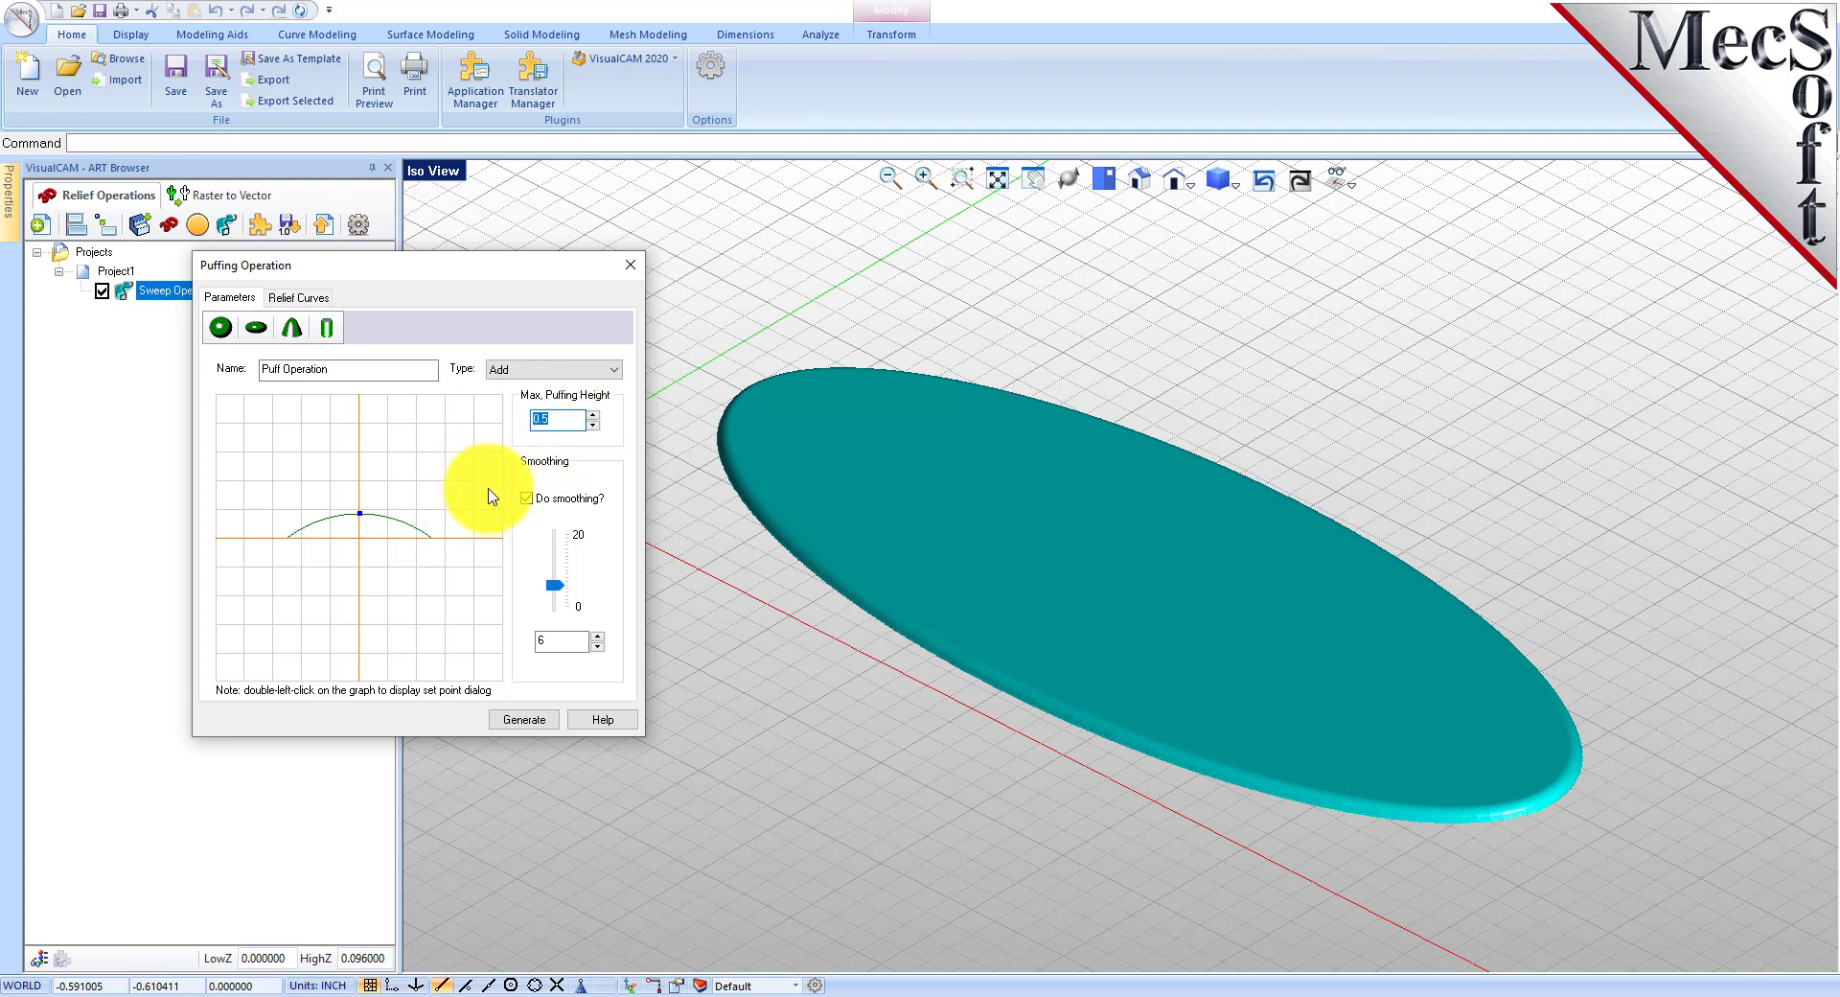
{"action": "left_click_drag", "start_coordinate": [363, 520], "coordinate": [359, 502]}
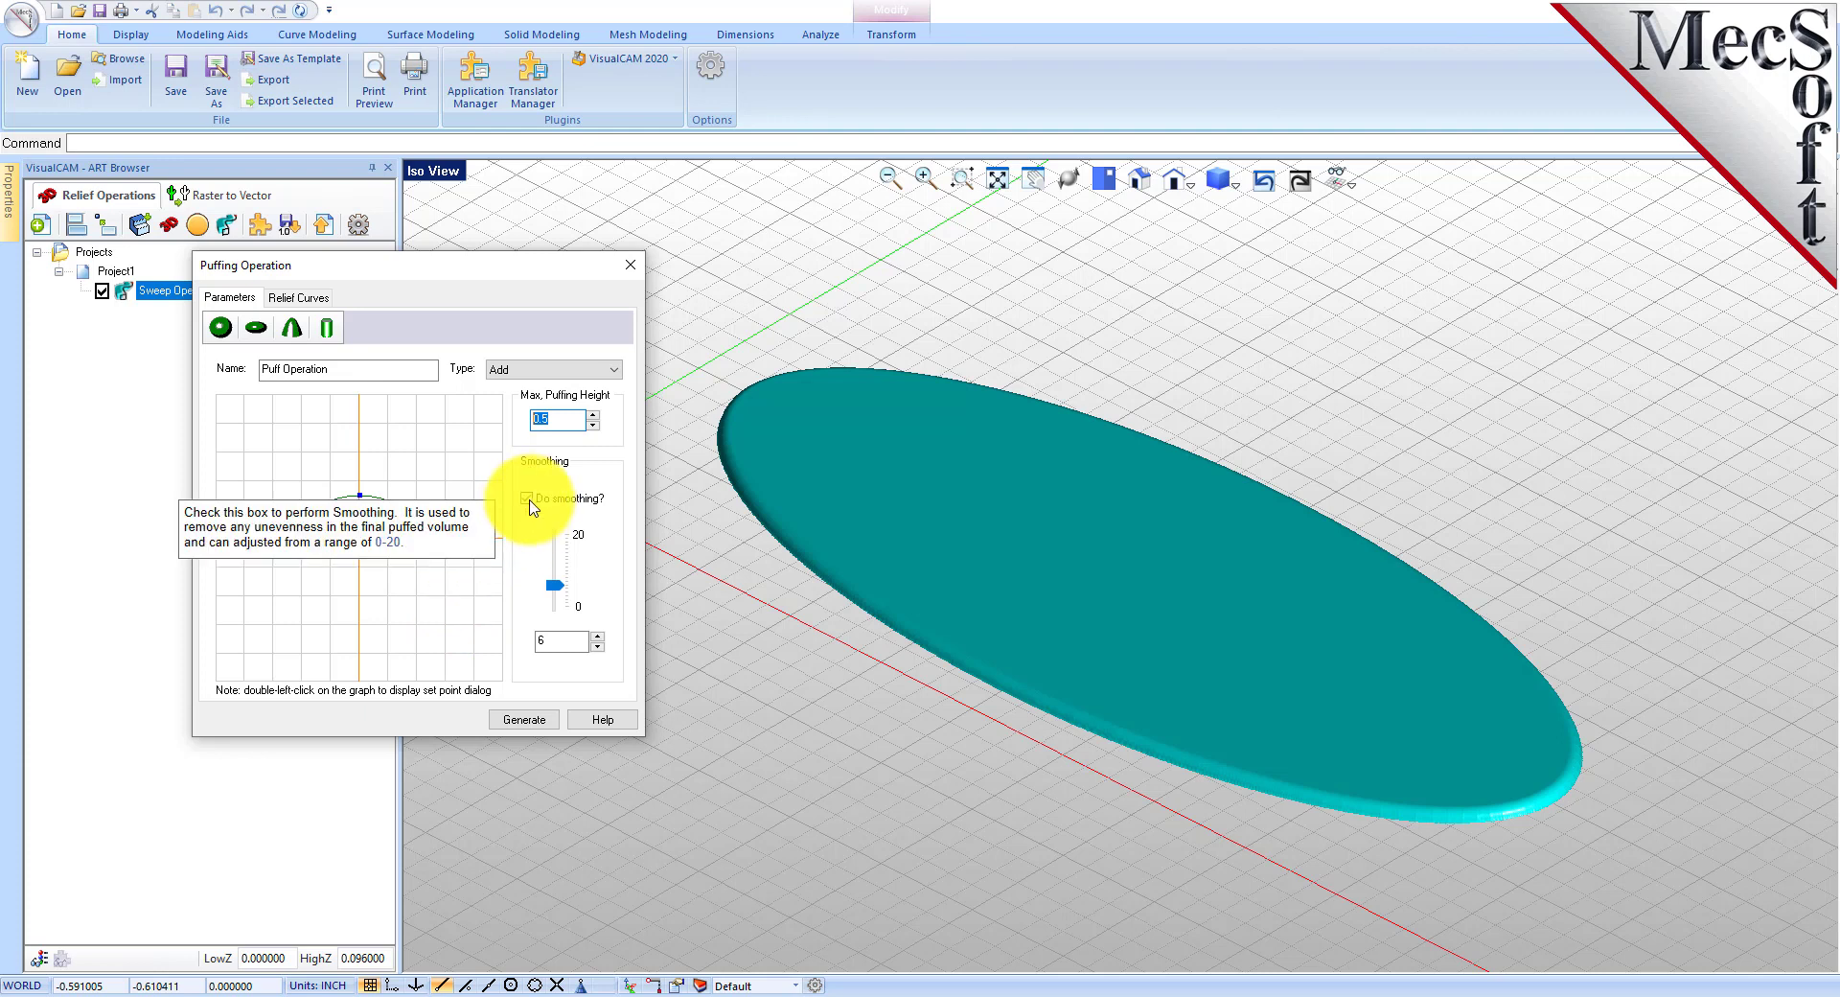
{"action": "double_click", "coordinate": [559, 641]}
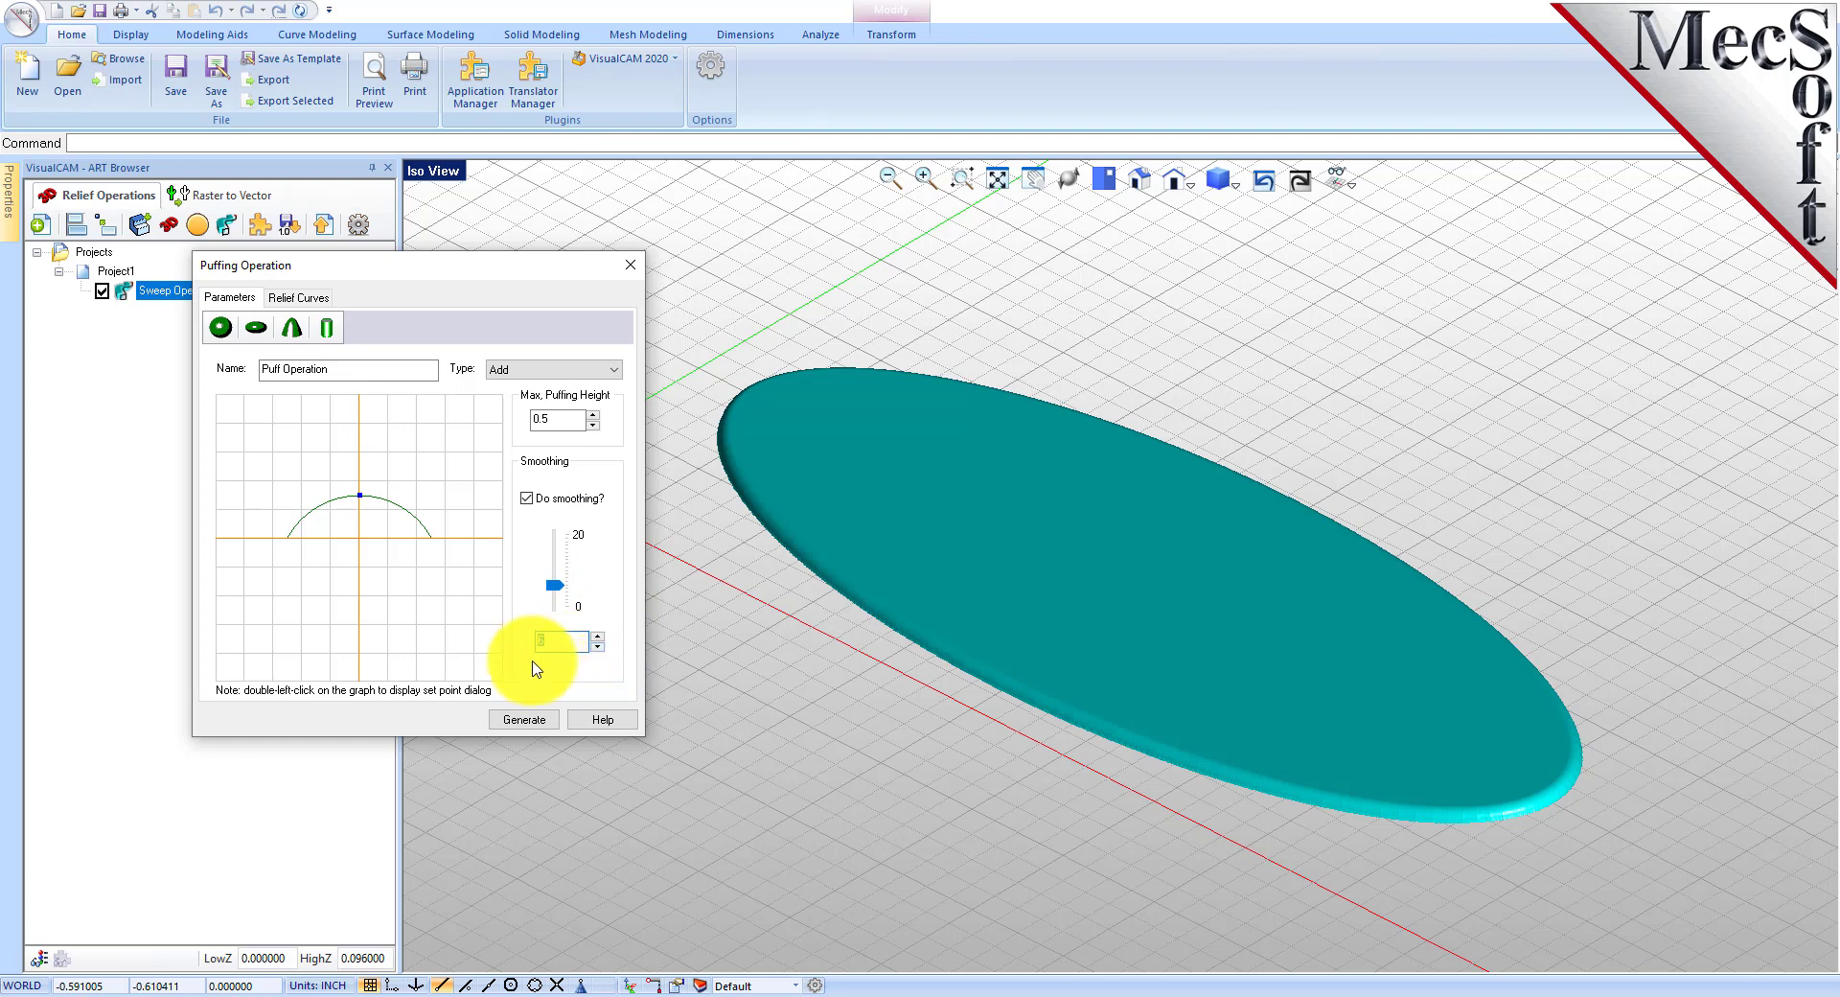
Select BorderCurve 1 in the puff's Relief Curves border list.
{"action": "left_click", "coordinate": [291, 298]}
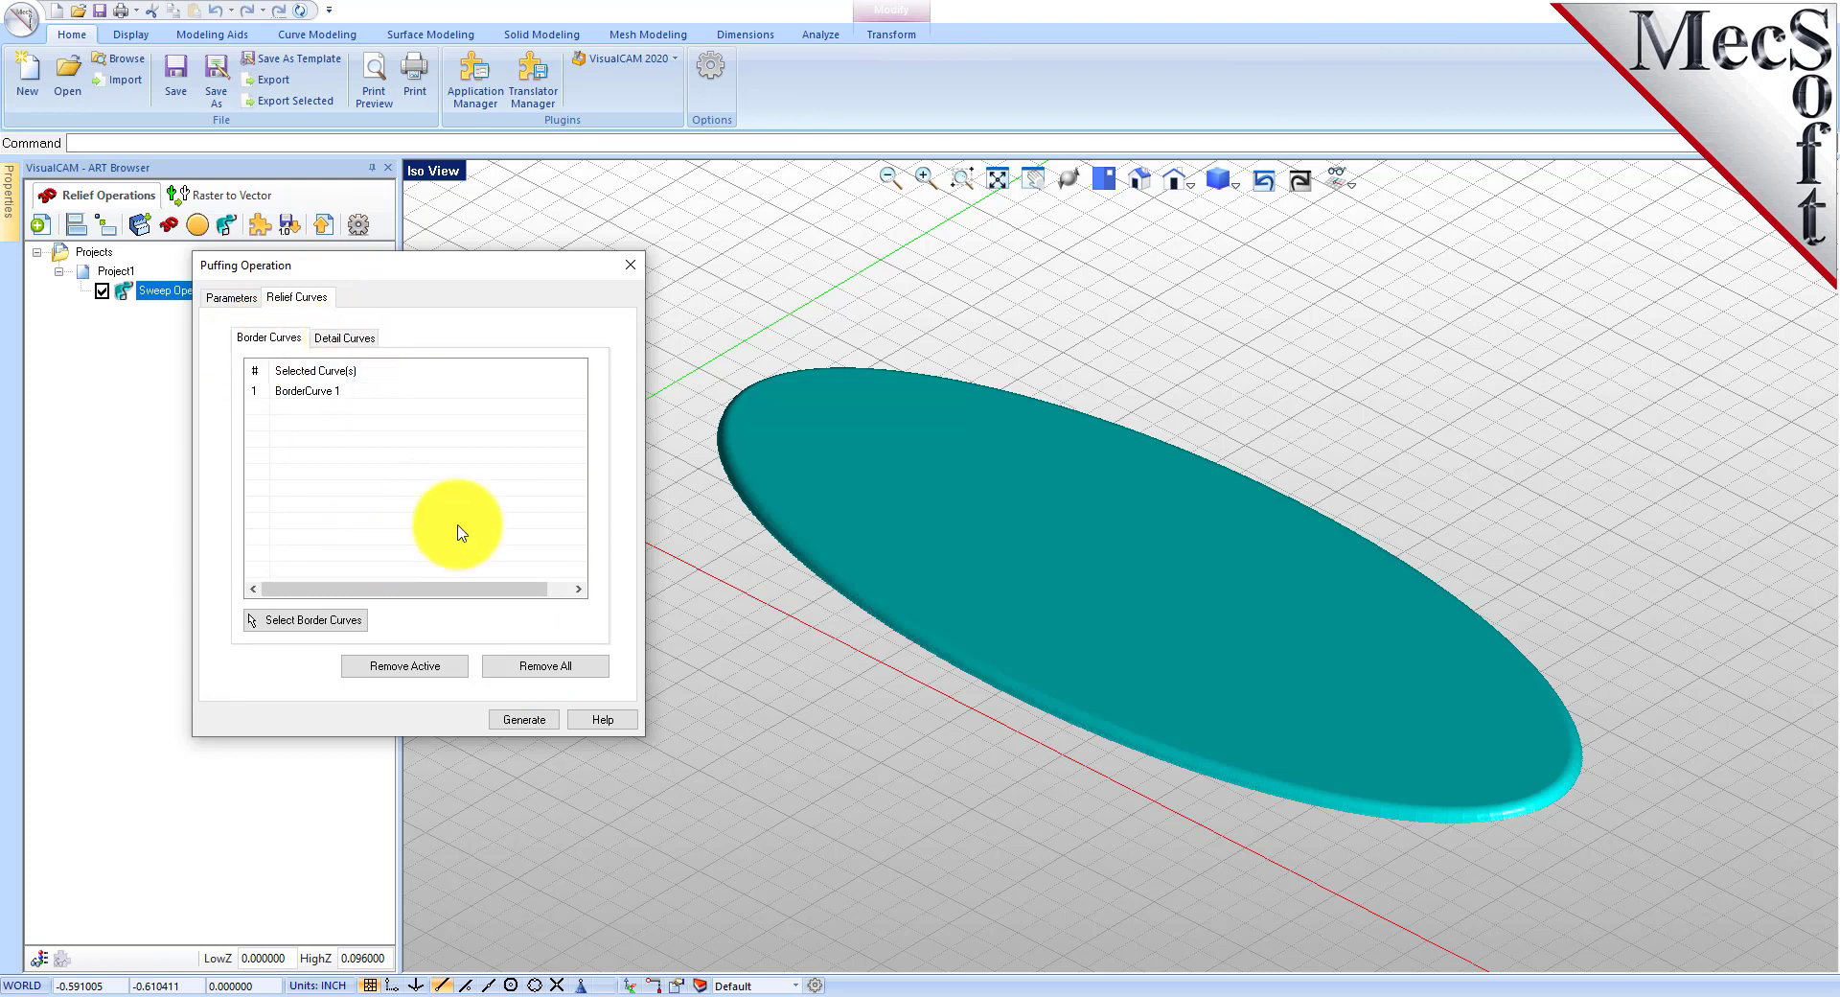
{"action": "left_click", "coordinate": [314, 389]}
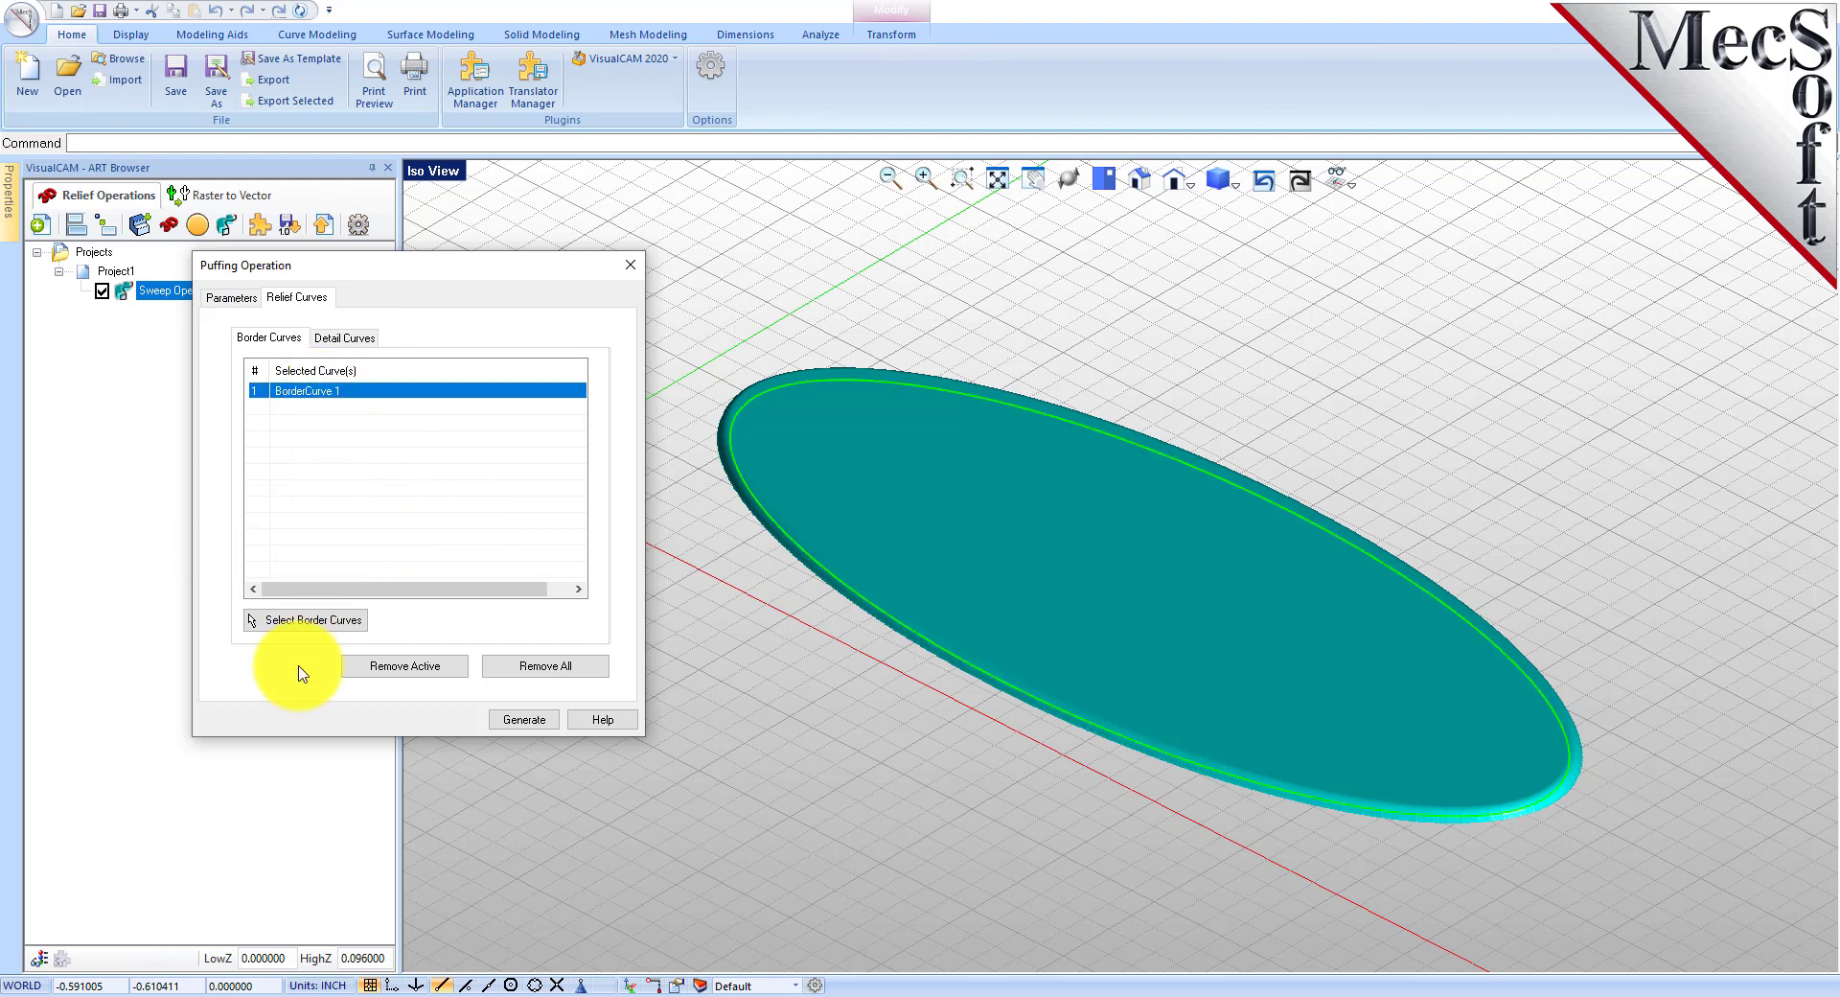
Replace the puff's border curve with the ornament outline, then begin selecting detail curves.
{"action": "left_click", "coordinate": [419, 671]}
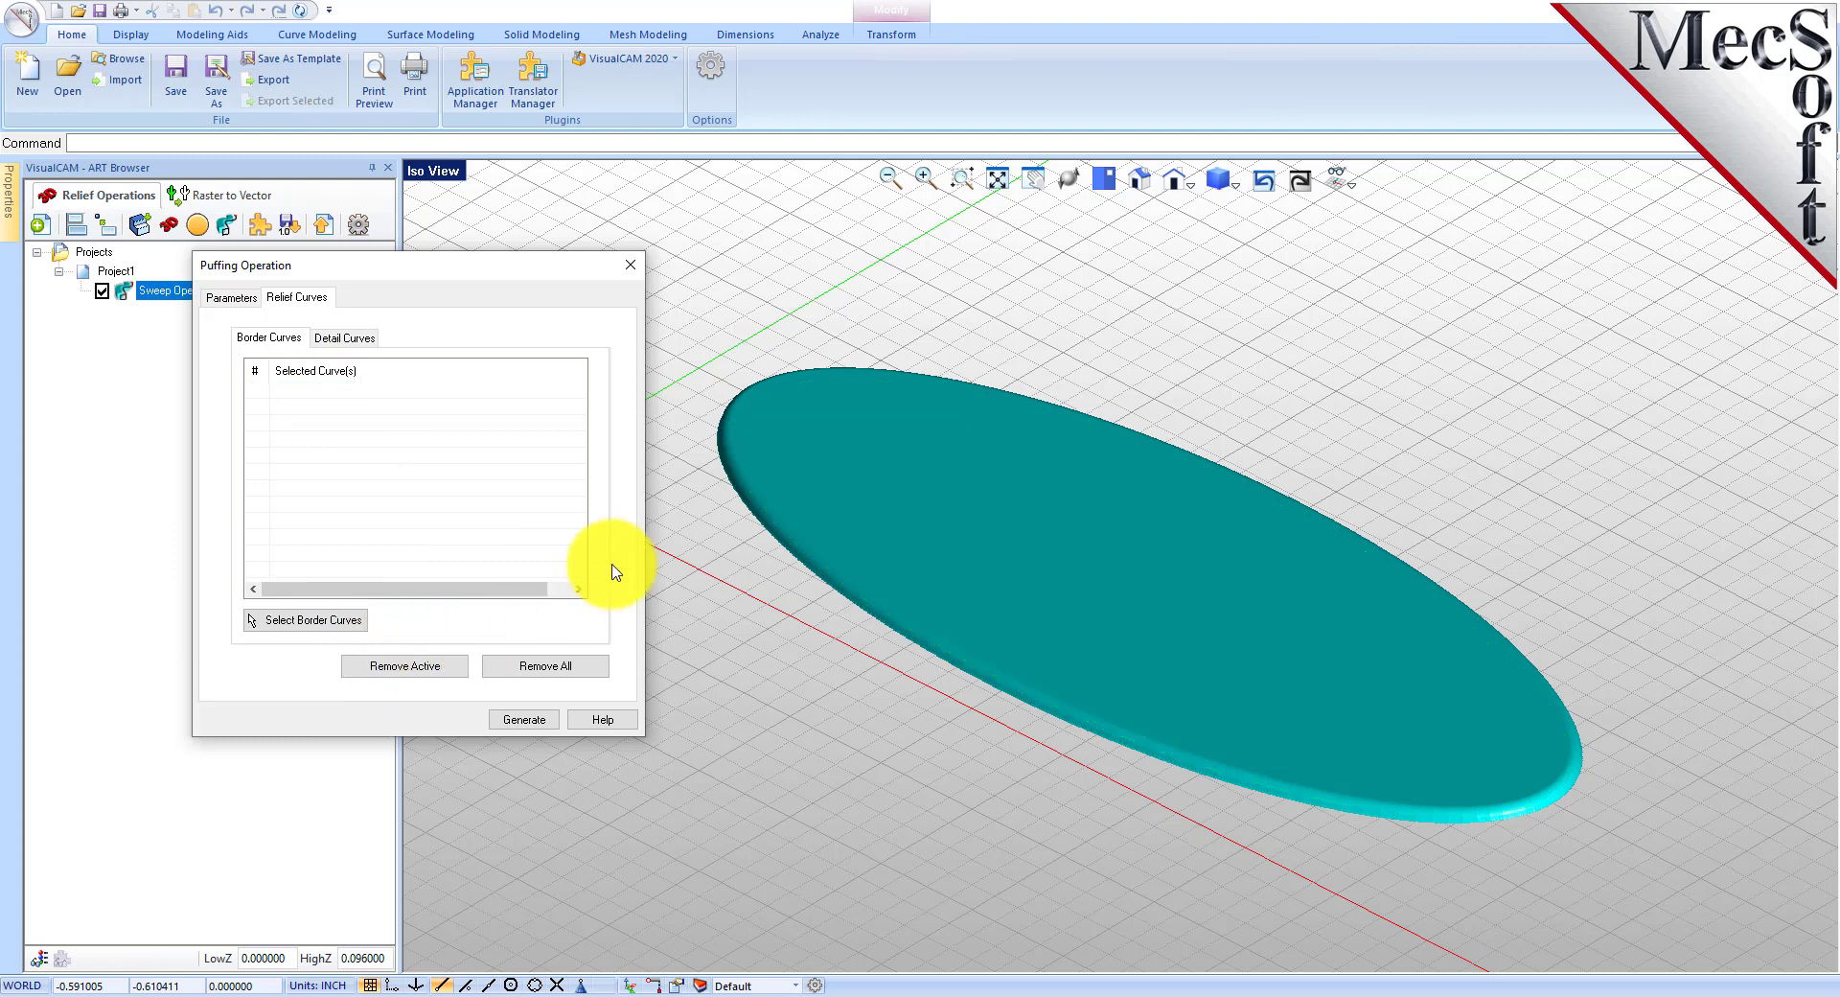
{"action": "left_click", "coordinate": [315, 620]}
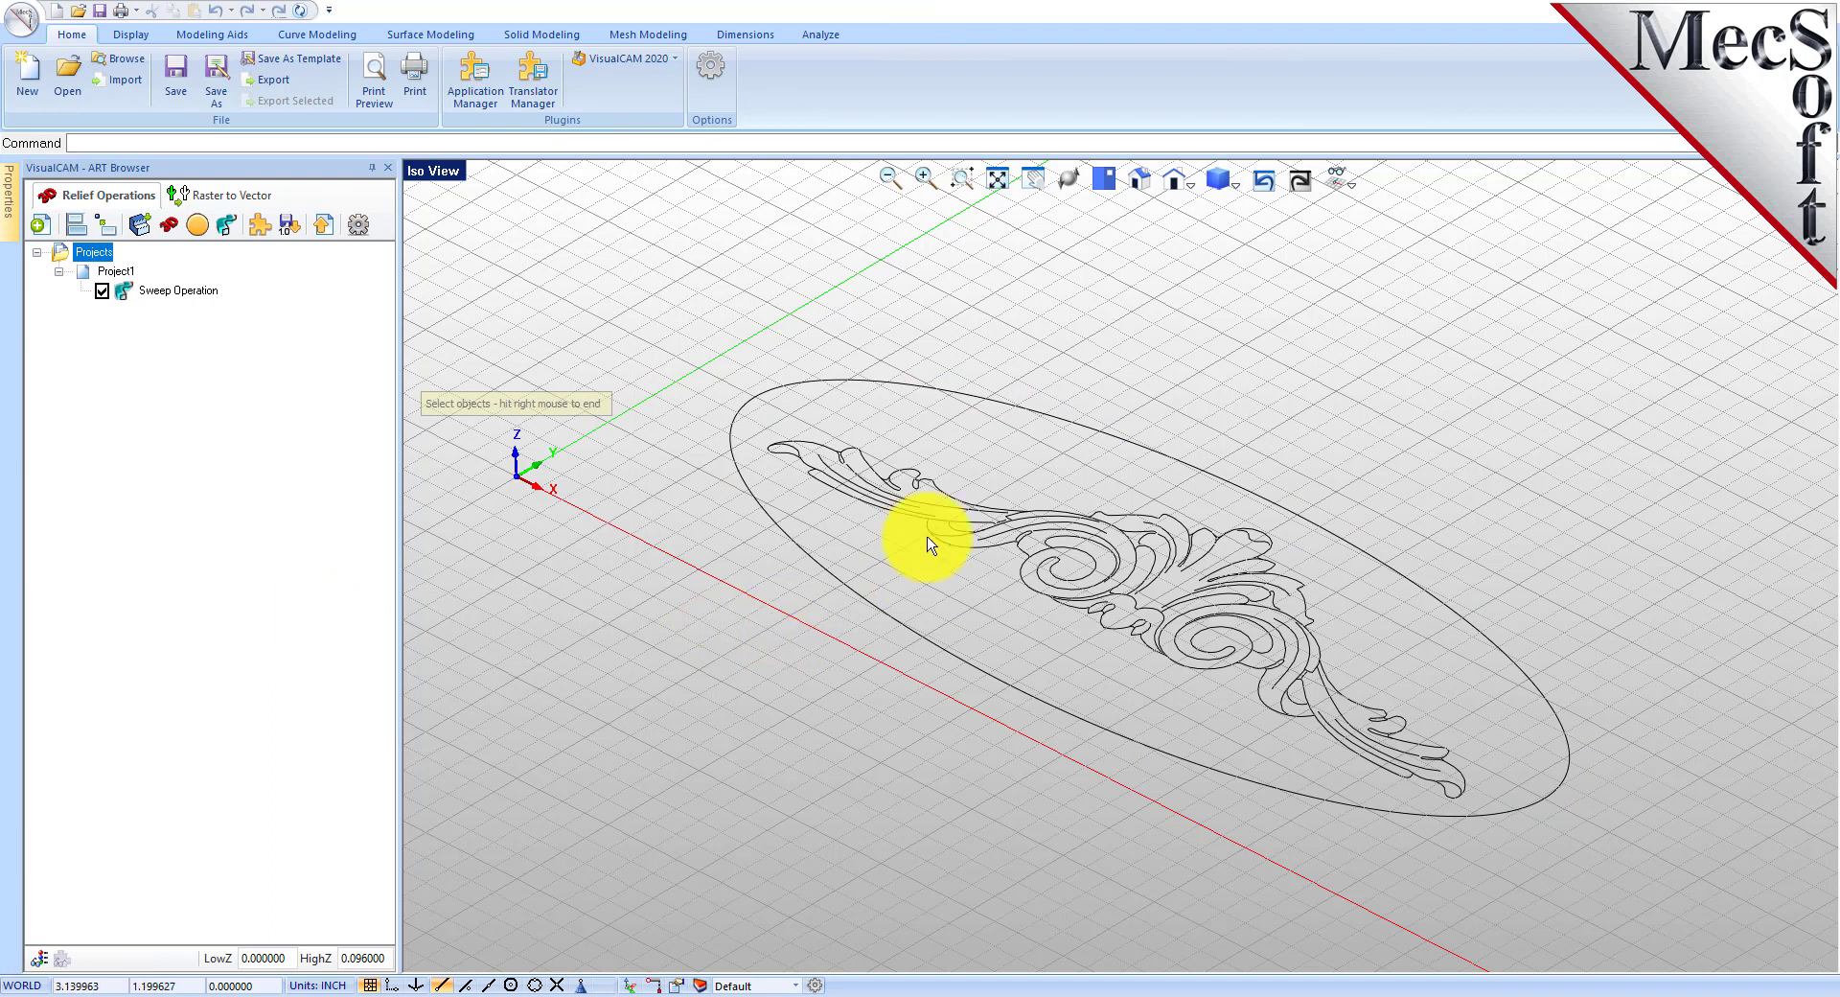
{"action": "left_click", "coordinate": [947, 500]}
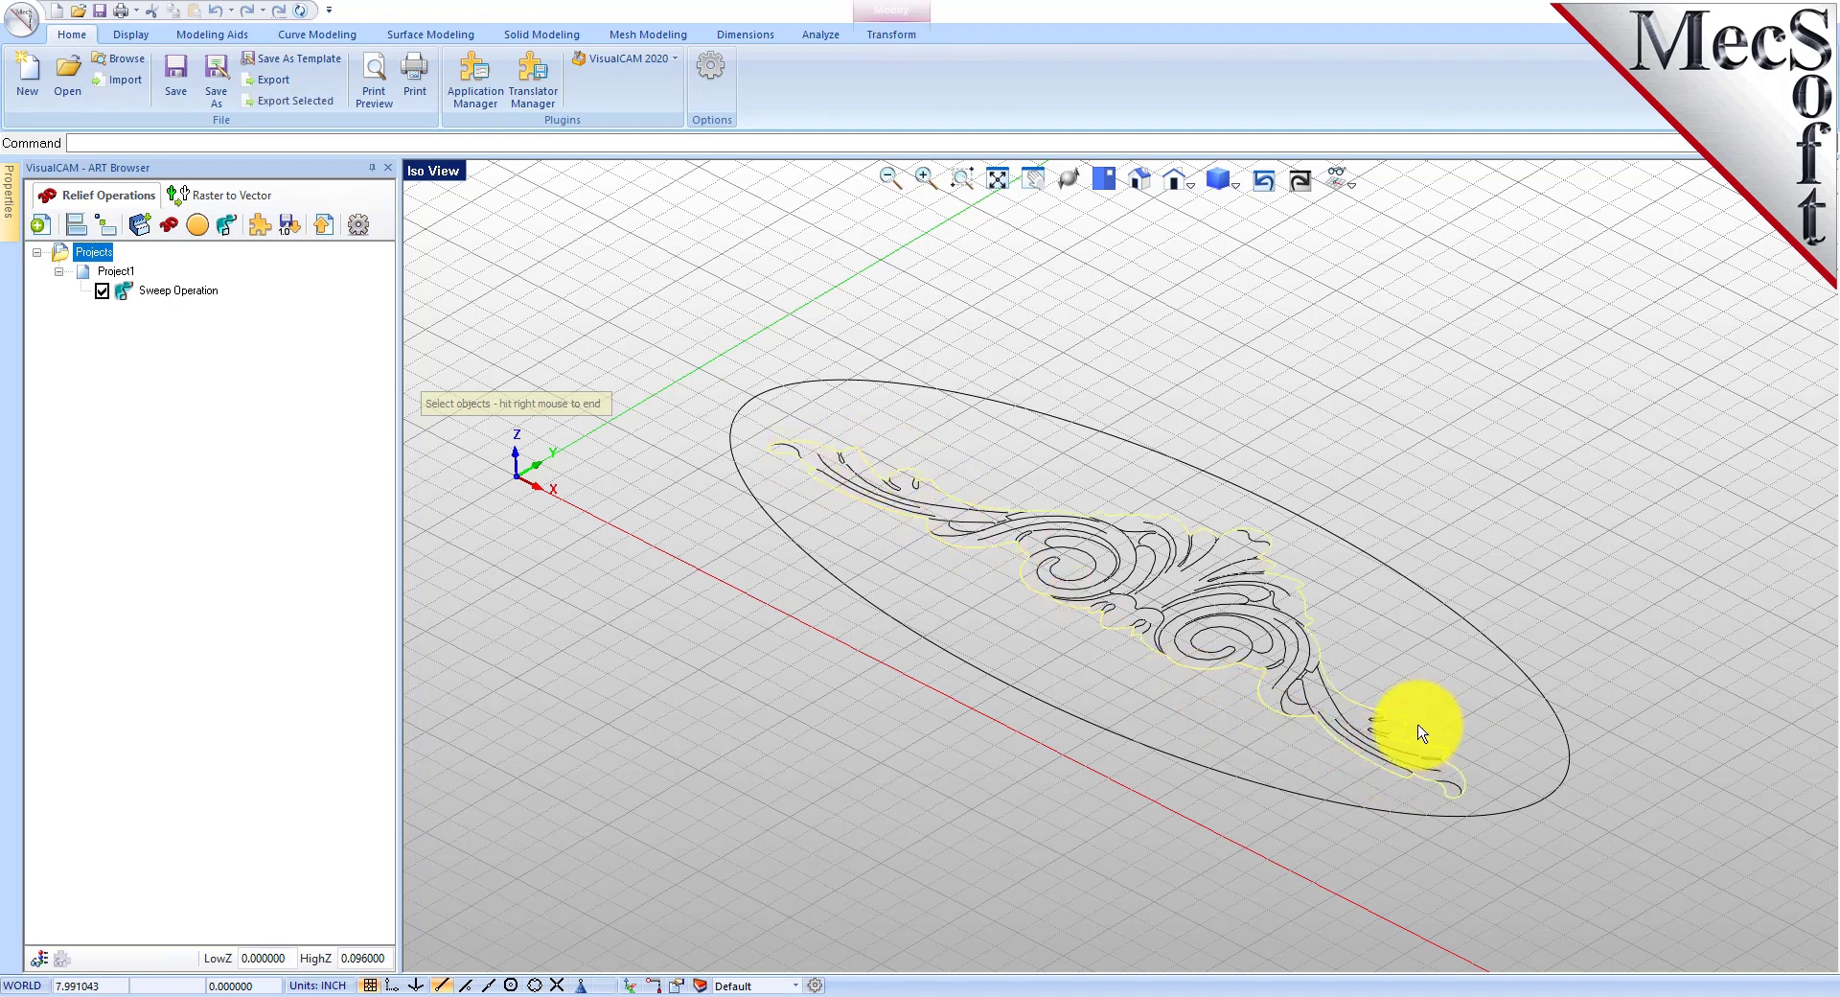
{"action": "right_click", "coordinate": [604, 585]}
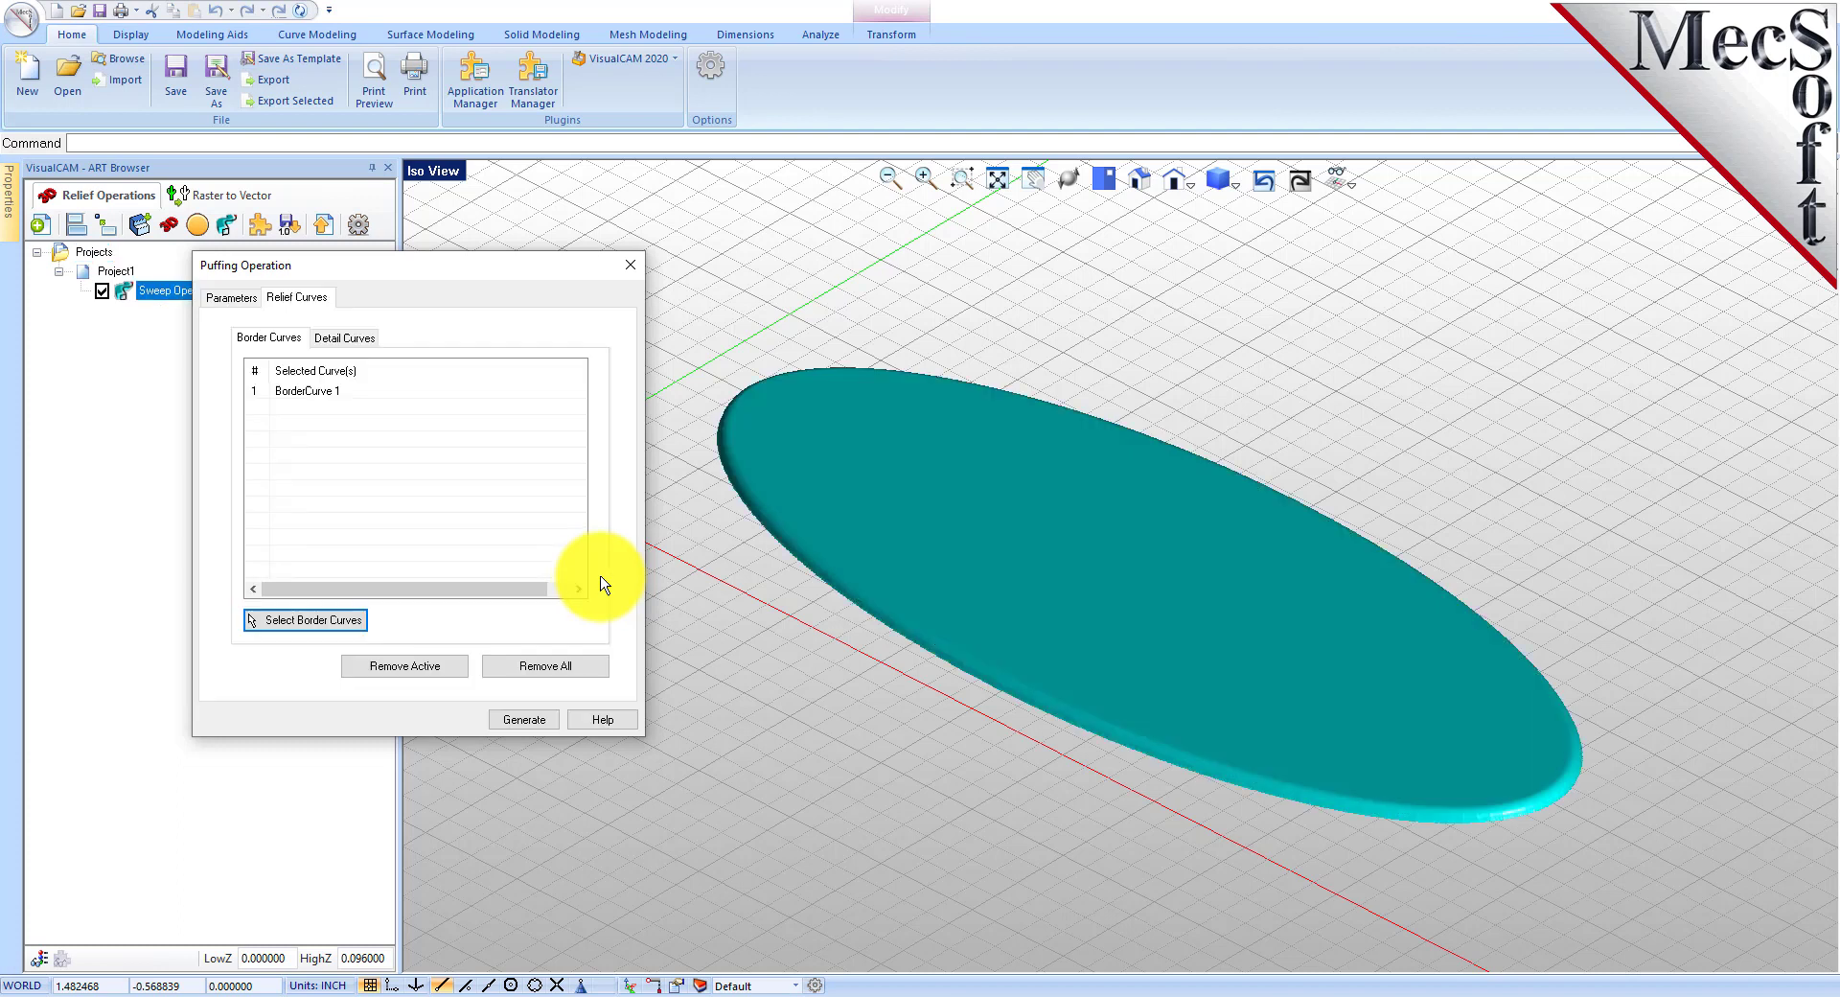
{"action": "left_click", "coordinate": [319, 395]}
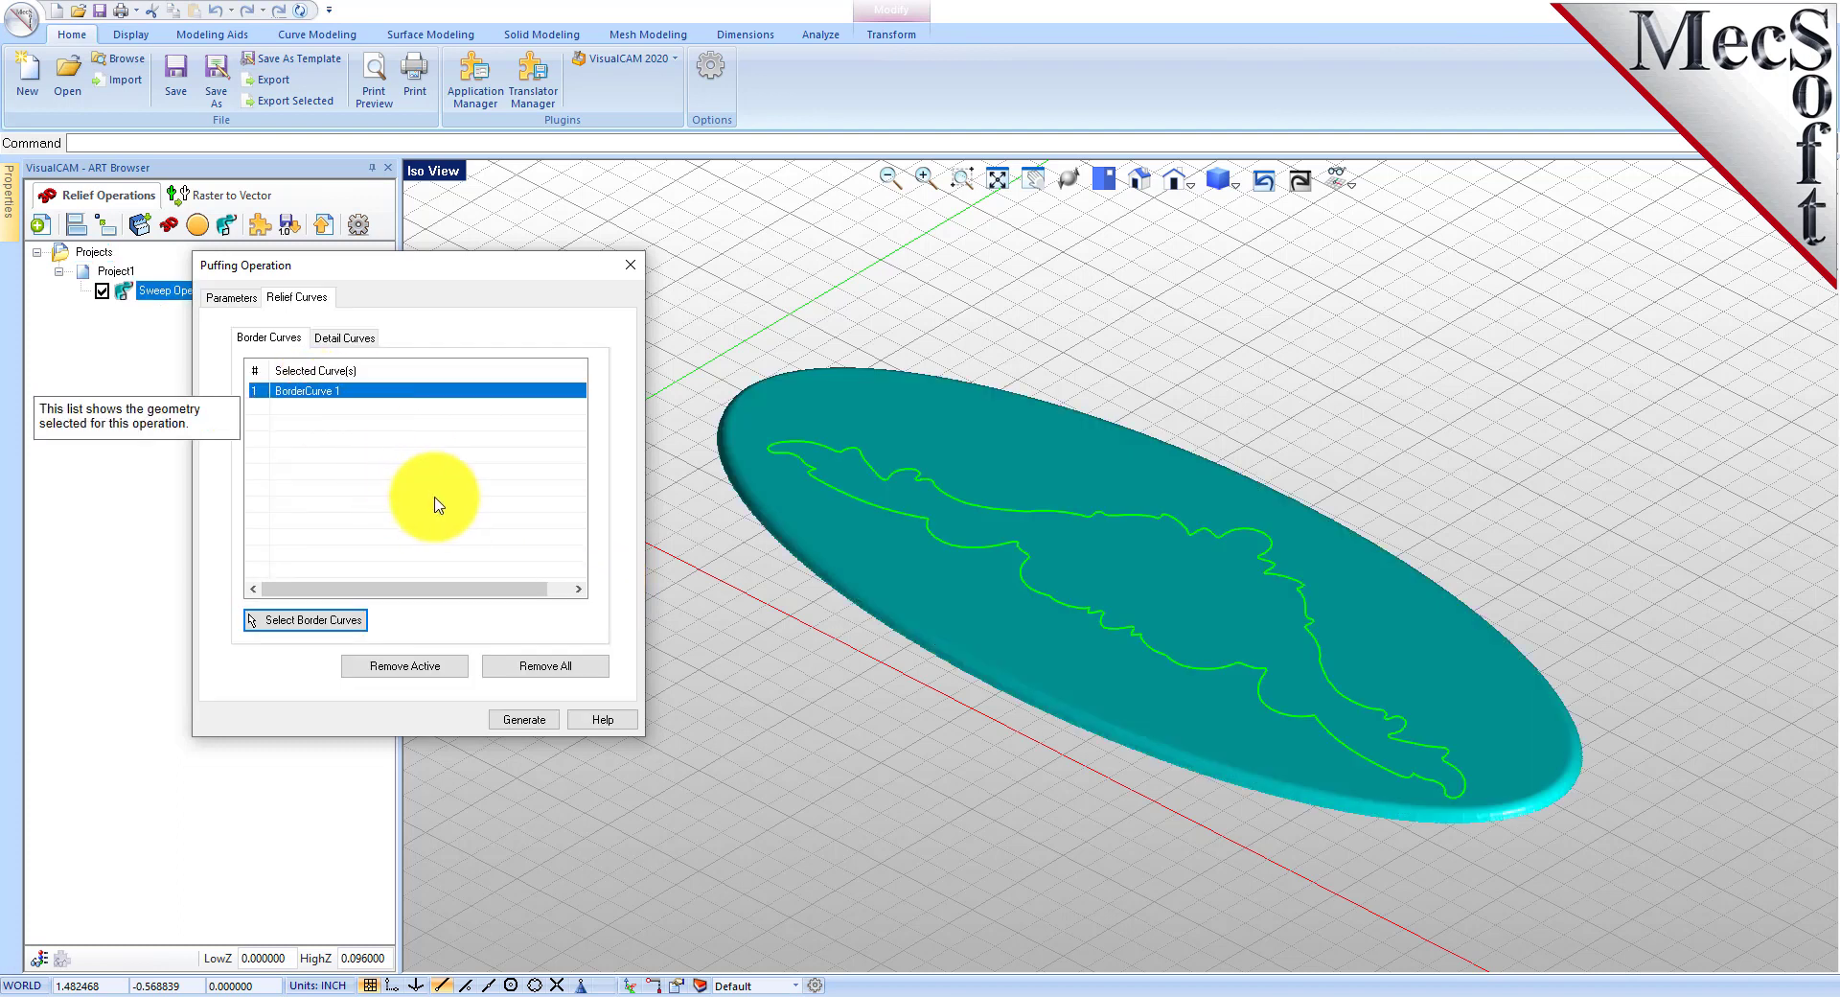
{"action": "left_click", "coordinate": [347, 340]}
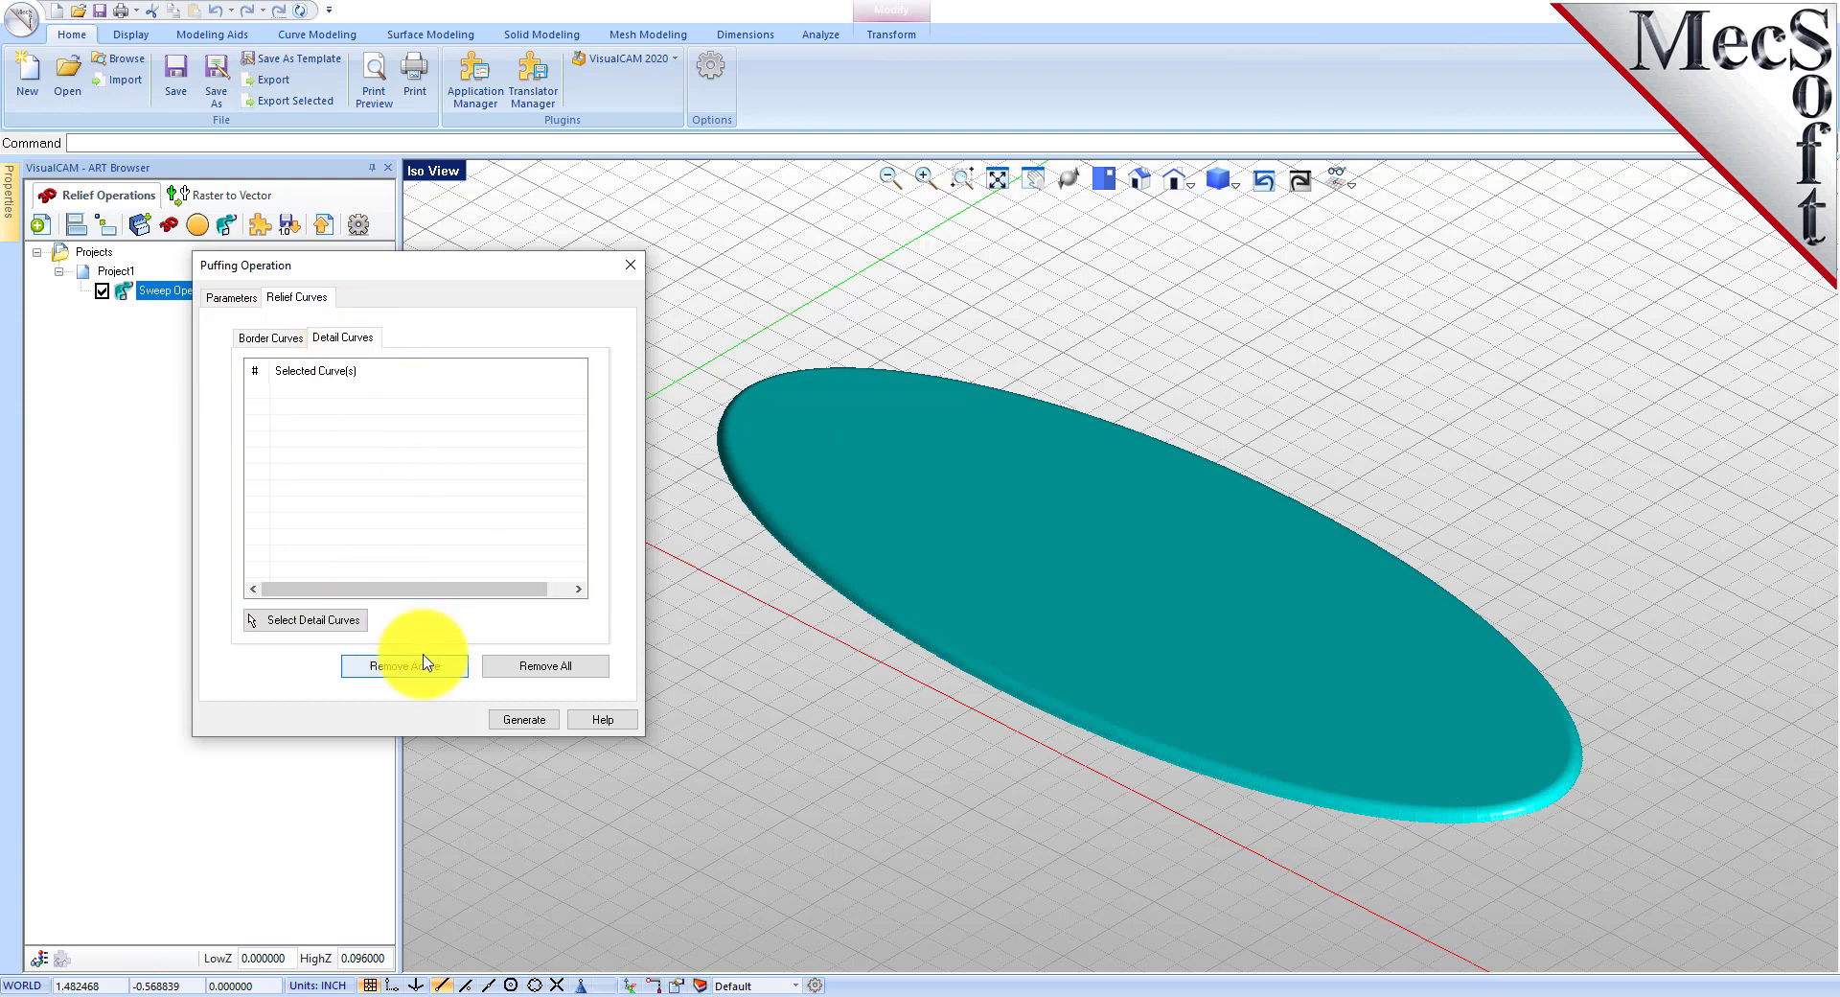
{"action": "left_click", "coordinate": [323, 621]}
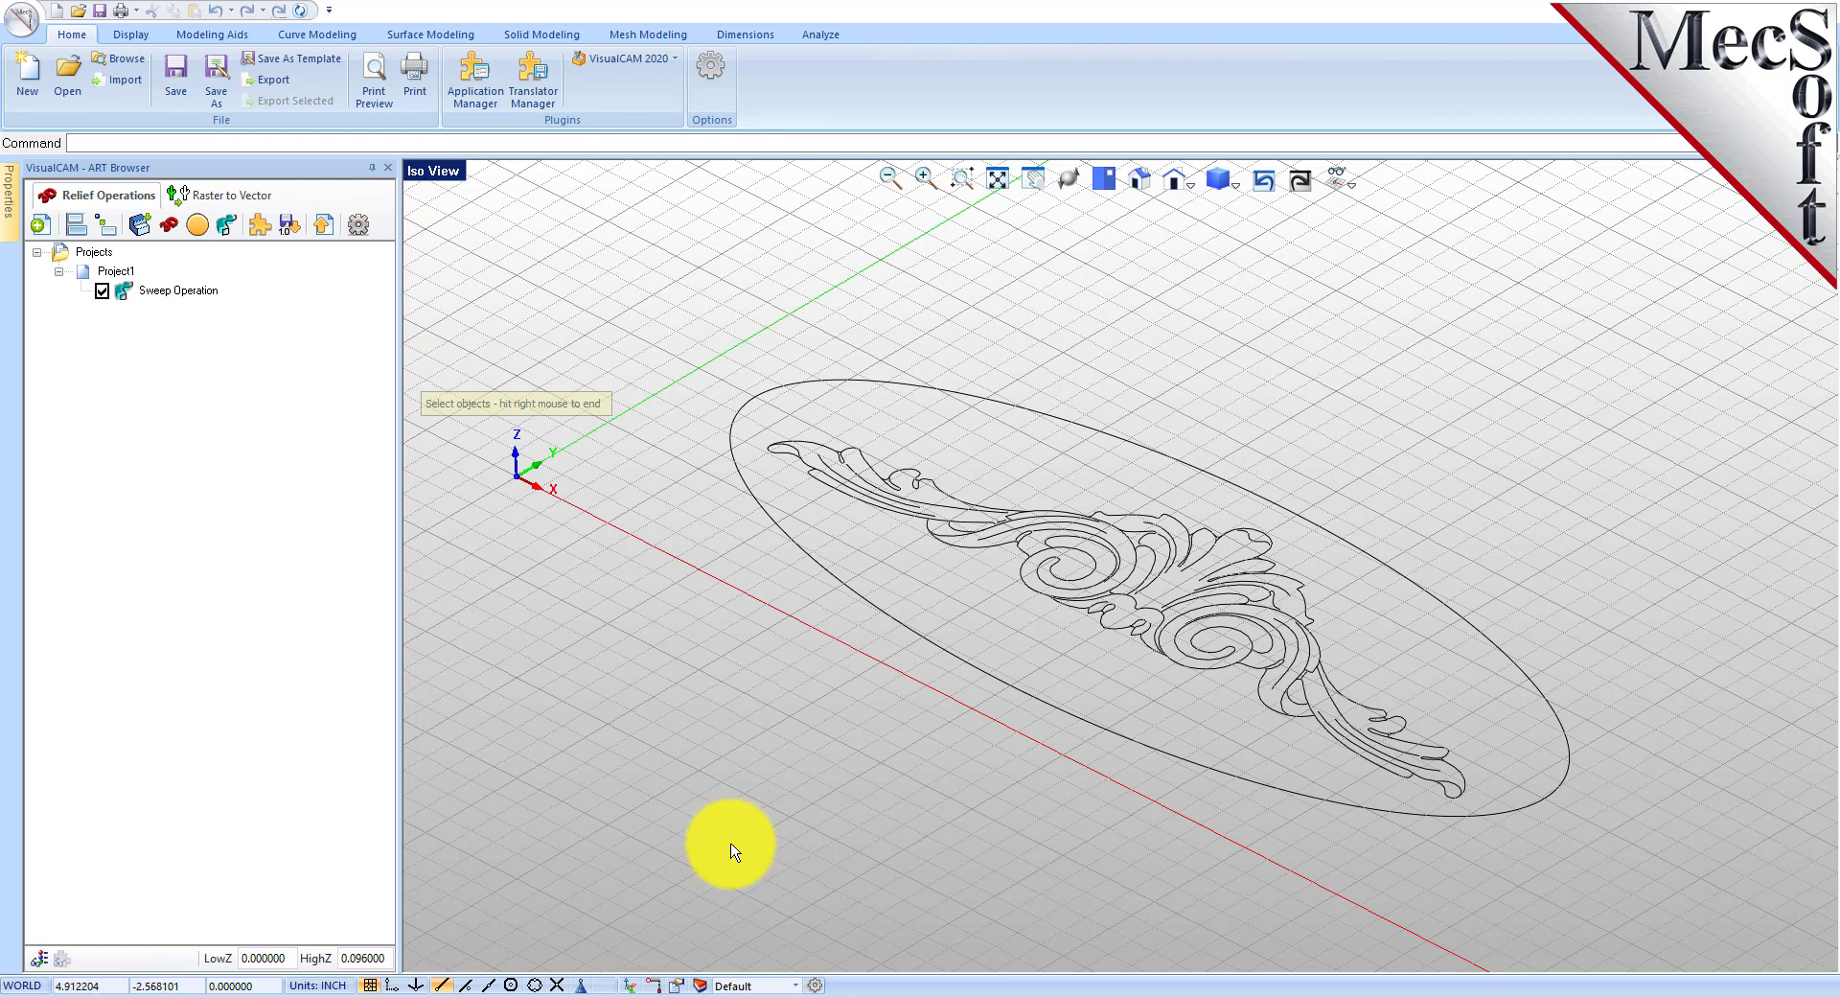
Window-select every scroll curve, then deselect the outer outline to leave only the inner detail curves.
{"action": "mouse_move", "coordinate": [728, 855]}
{"action": "left_mouse_down"}
{"action": "mouse_move", "coordinate": [769, 658]}
{"action": "mouse_move", "coordinate": [1446, 315]}
{"action": "left_mouse_up"}
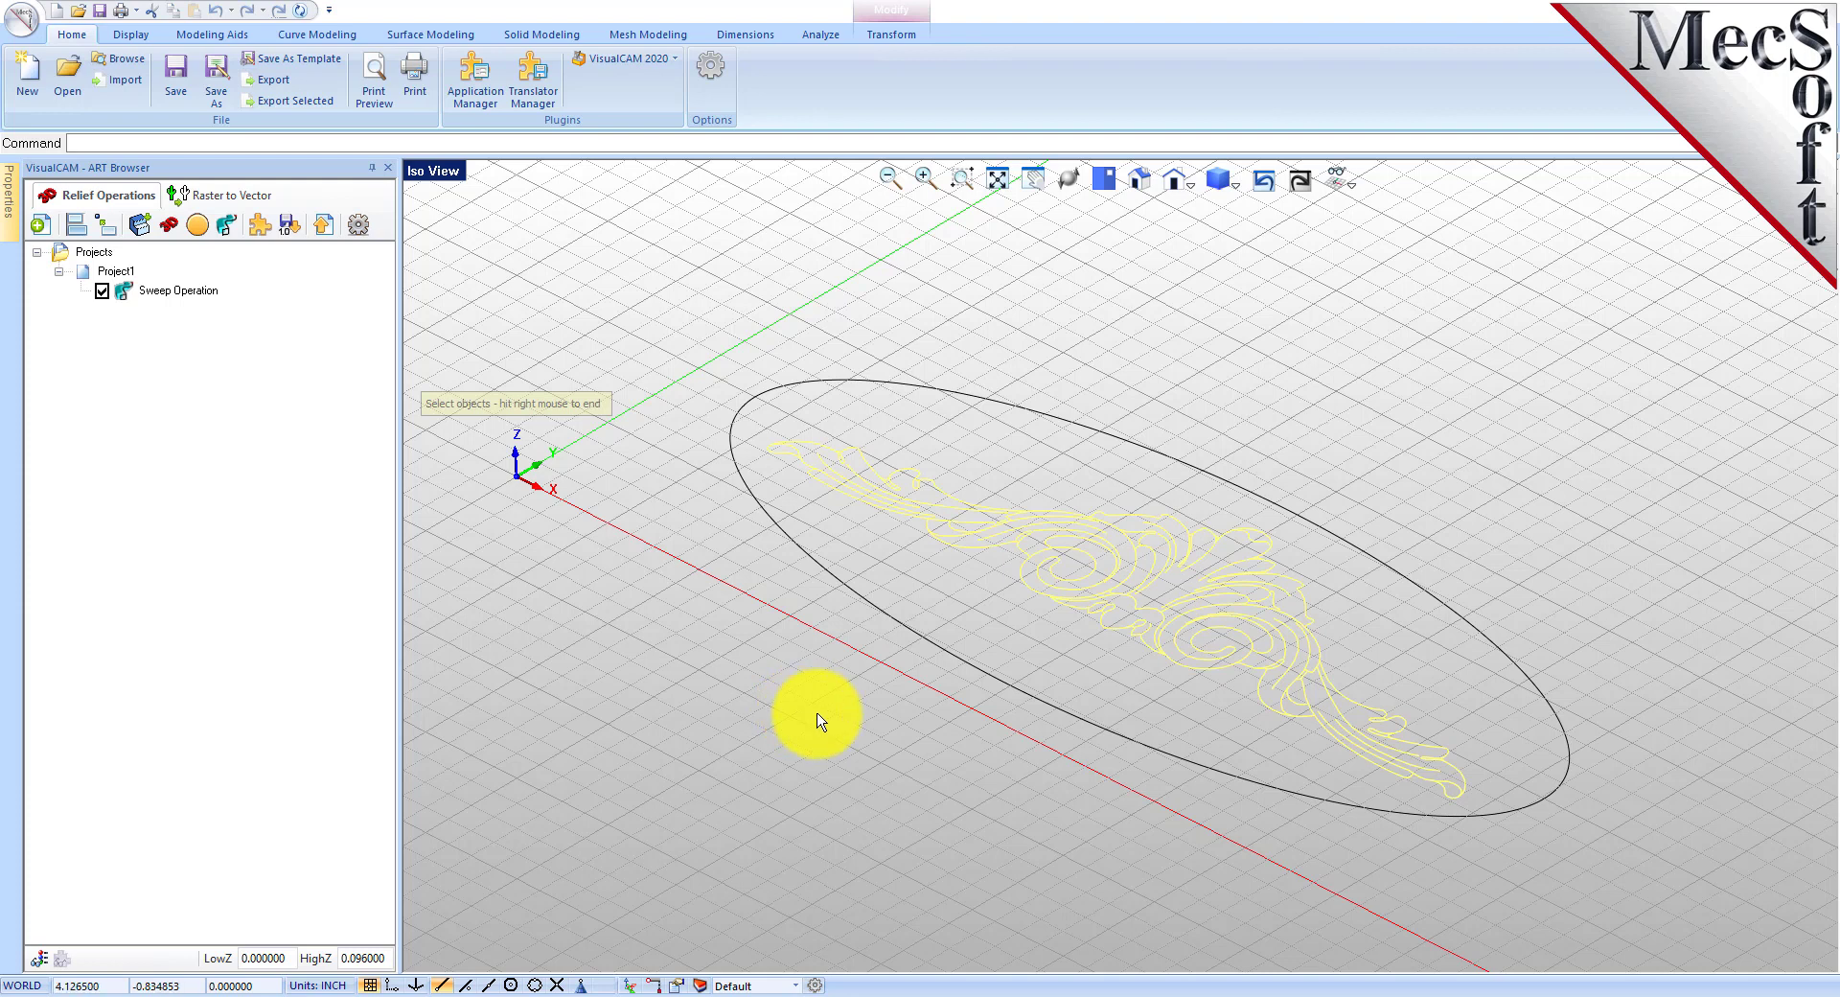
{"action": "left_click", "coordinate": [949, 498]}
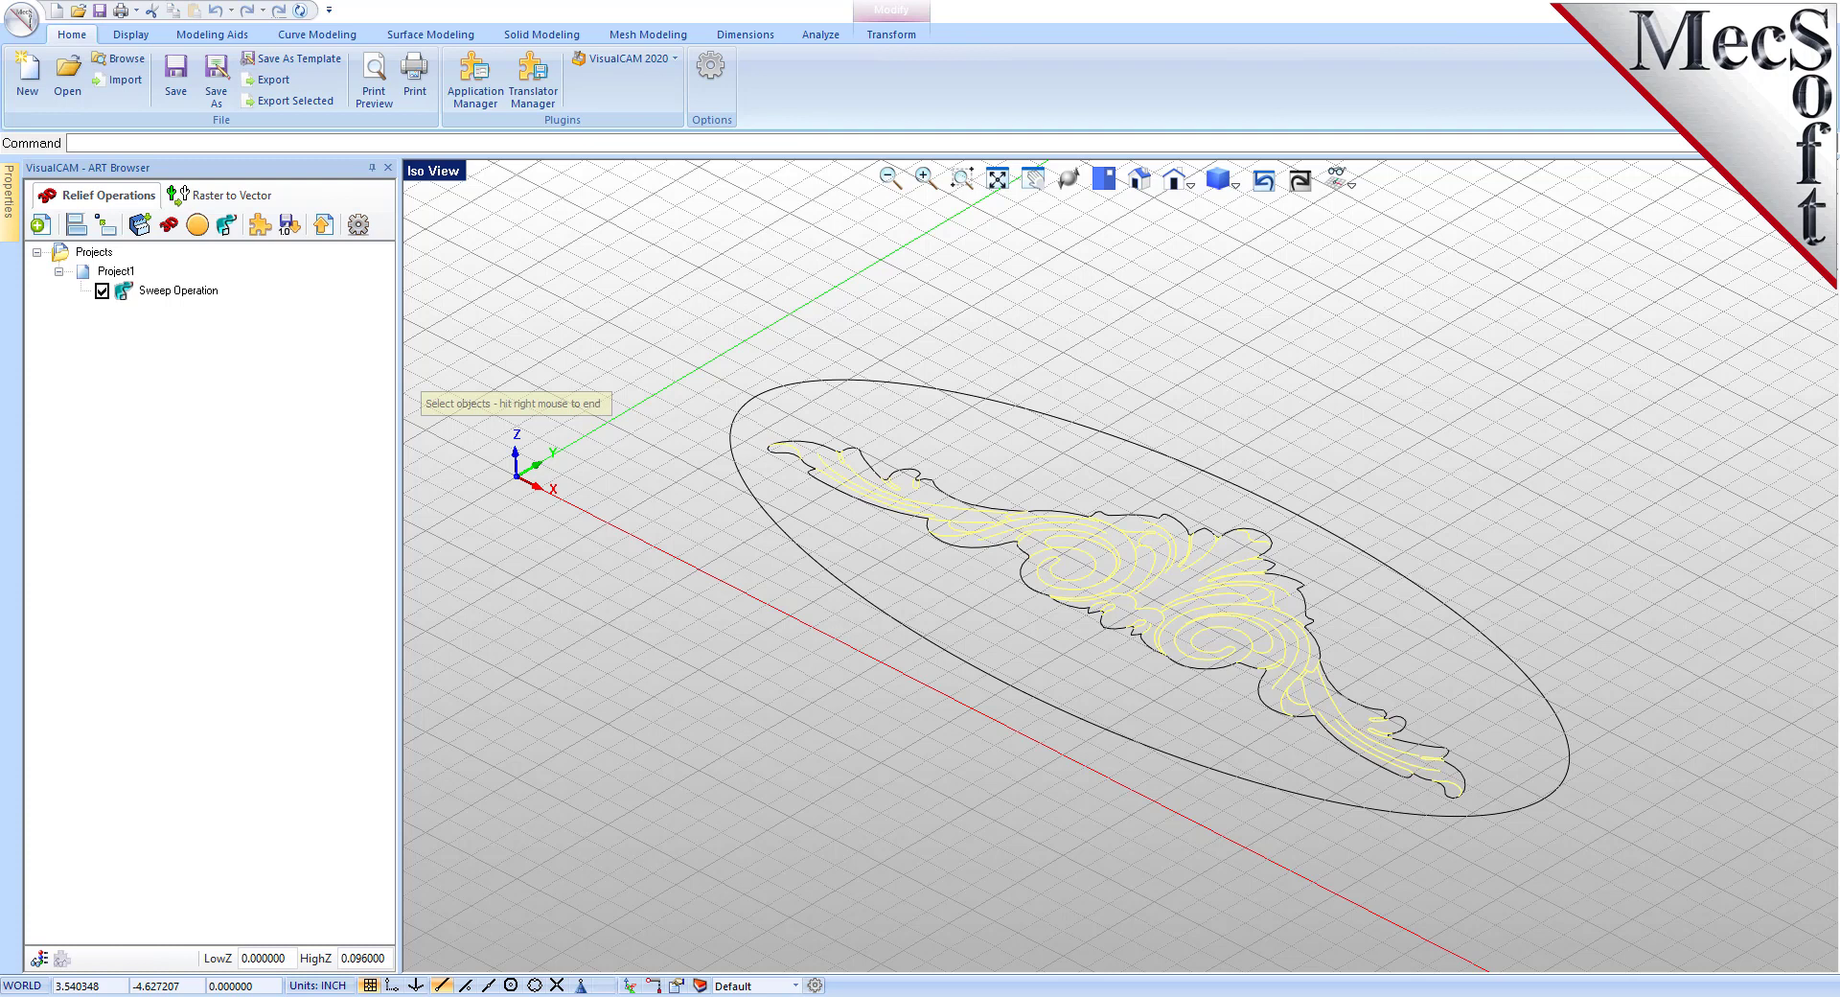
{"action": "right_click", "coordinate": [688, 582]}
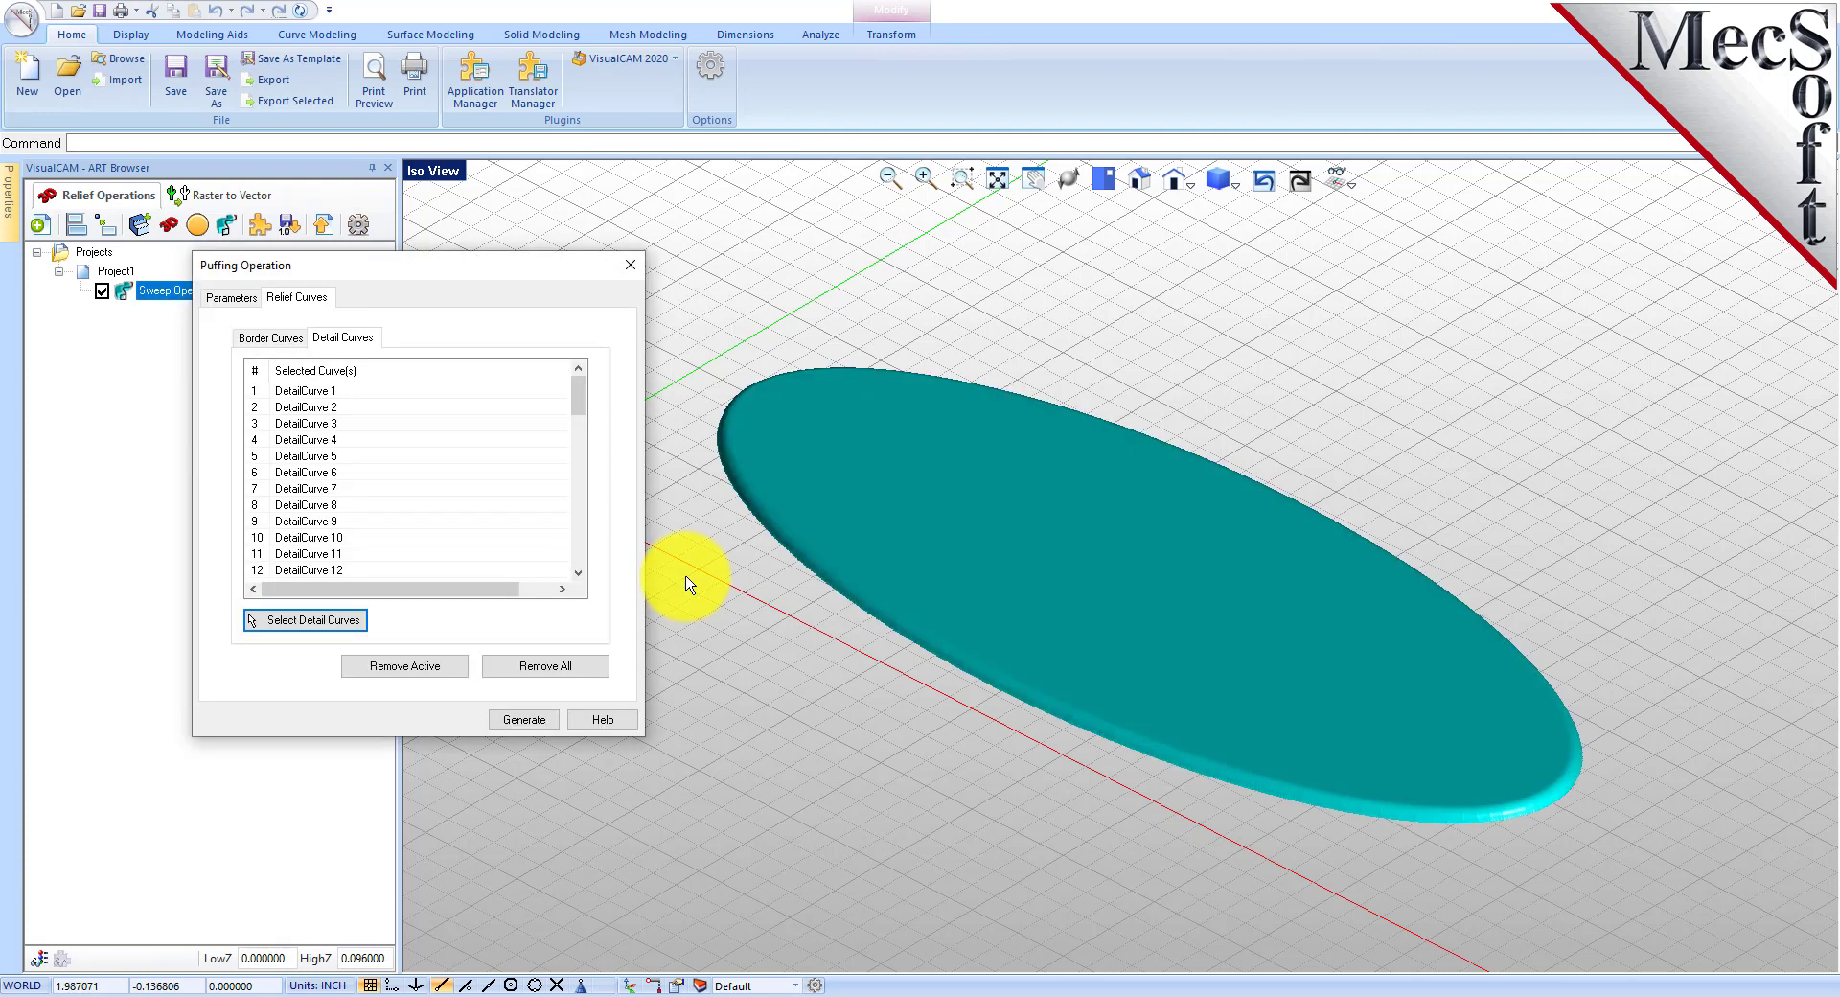
Preview DetailCurves 1, 2 and 6 on the plaque, then generate the puffed scroll.
{"action": "left_click", "coordinate": [330, 391]}
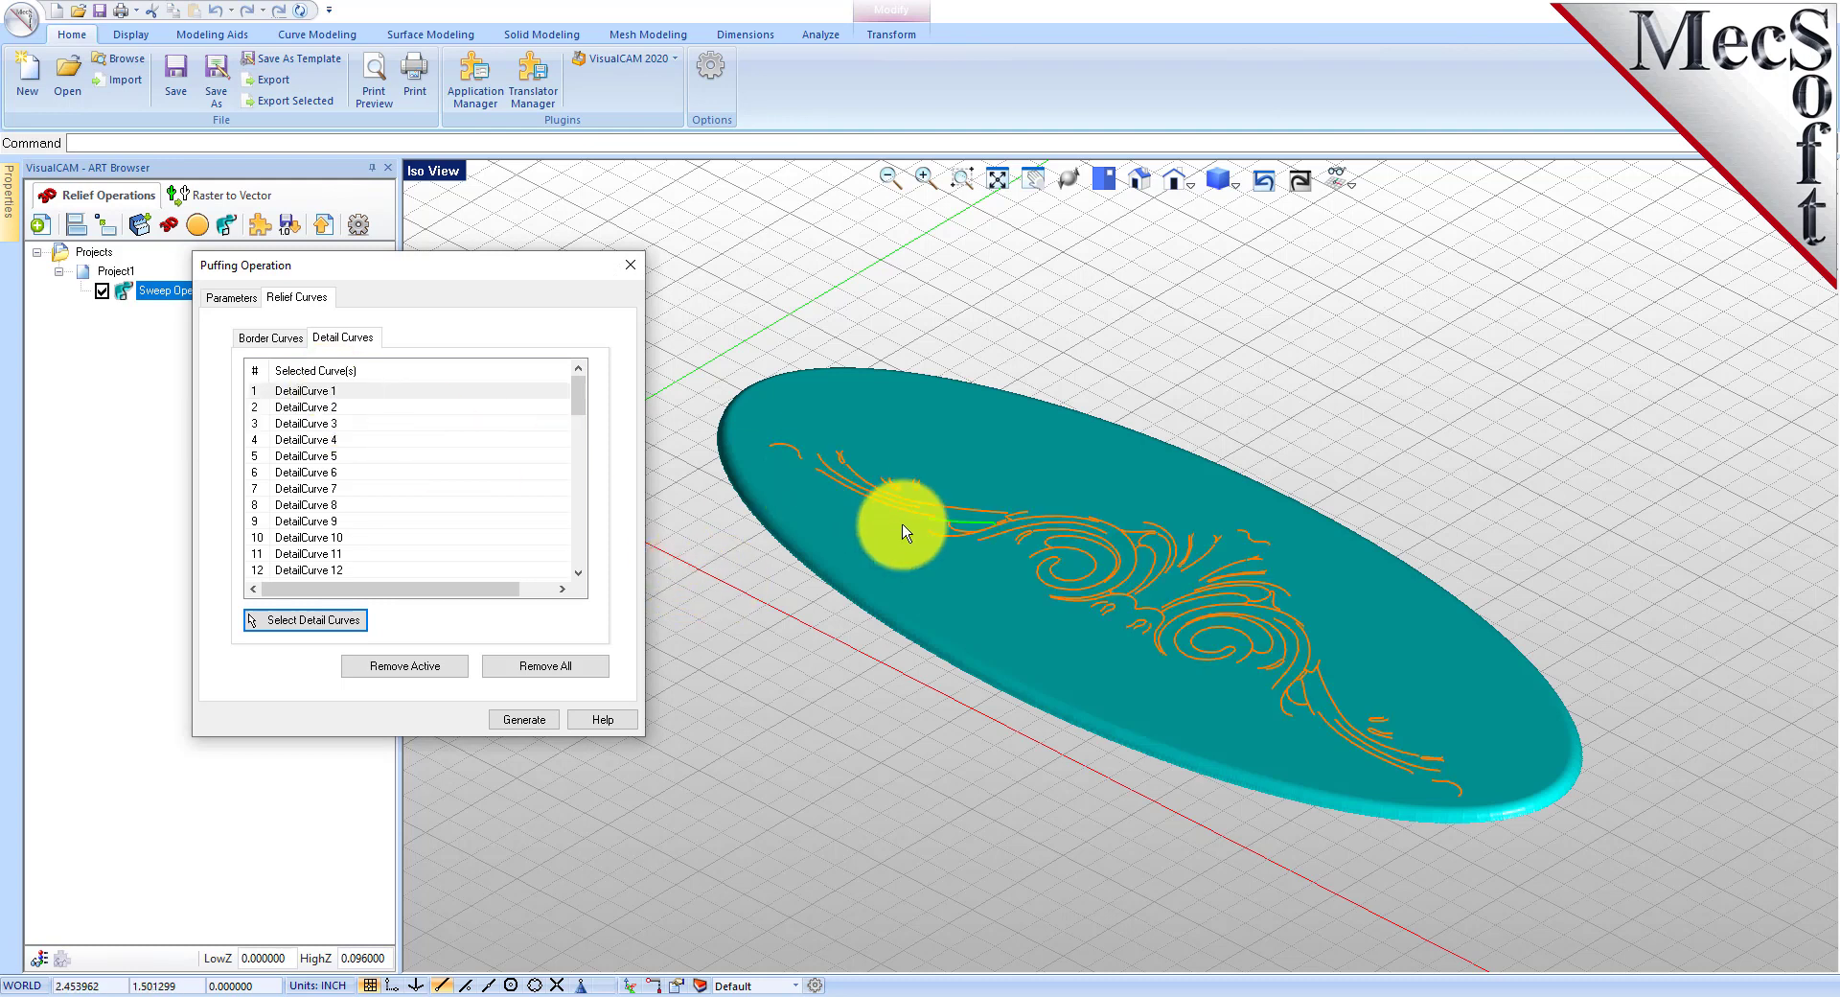
{"action": "left_click", "coordinate": [331, 408]}
{"action": "left_click", "coordinate": [325, 473]}
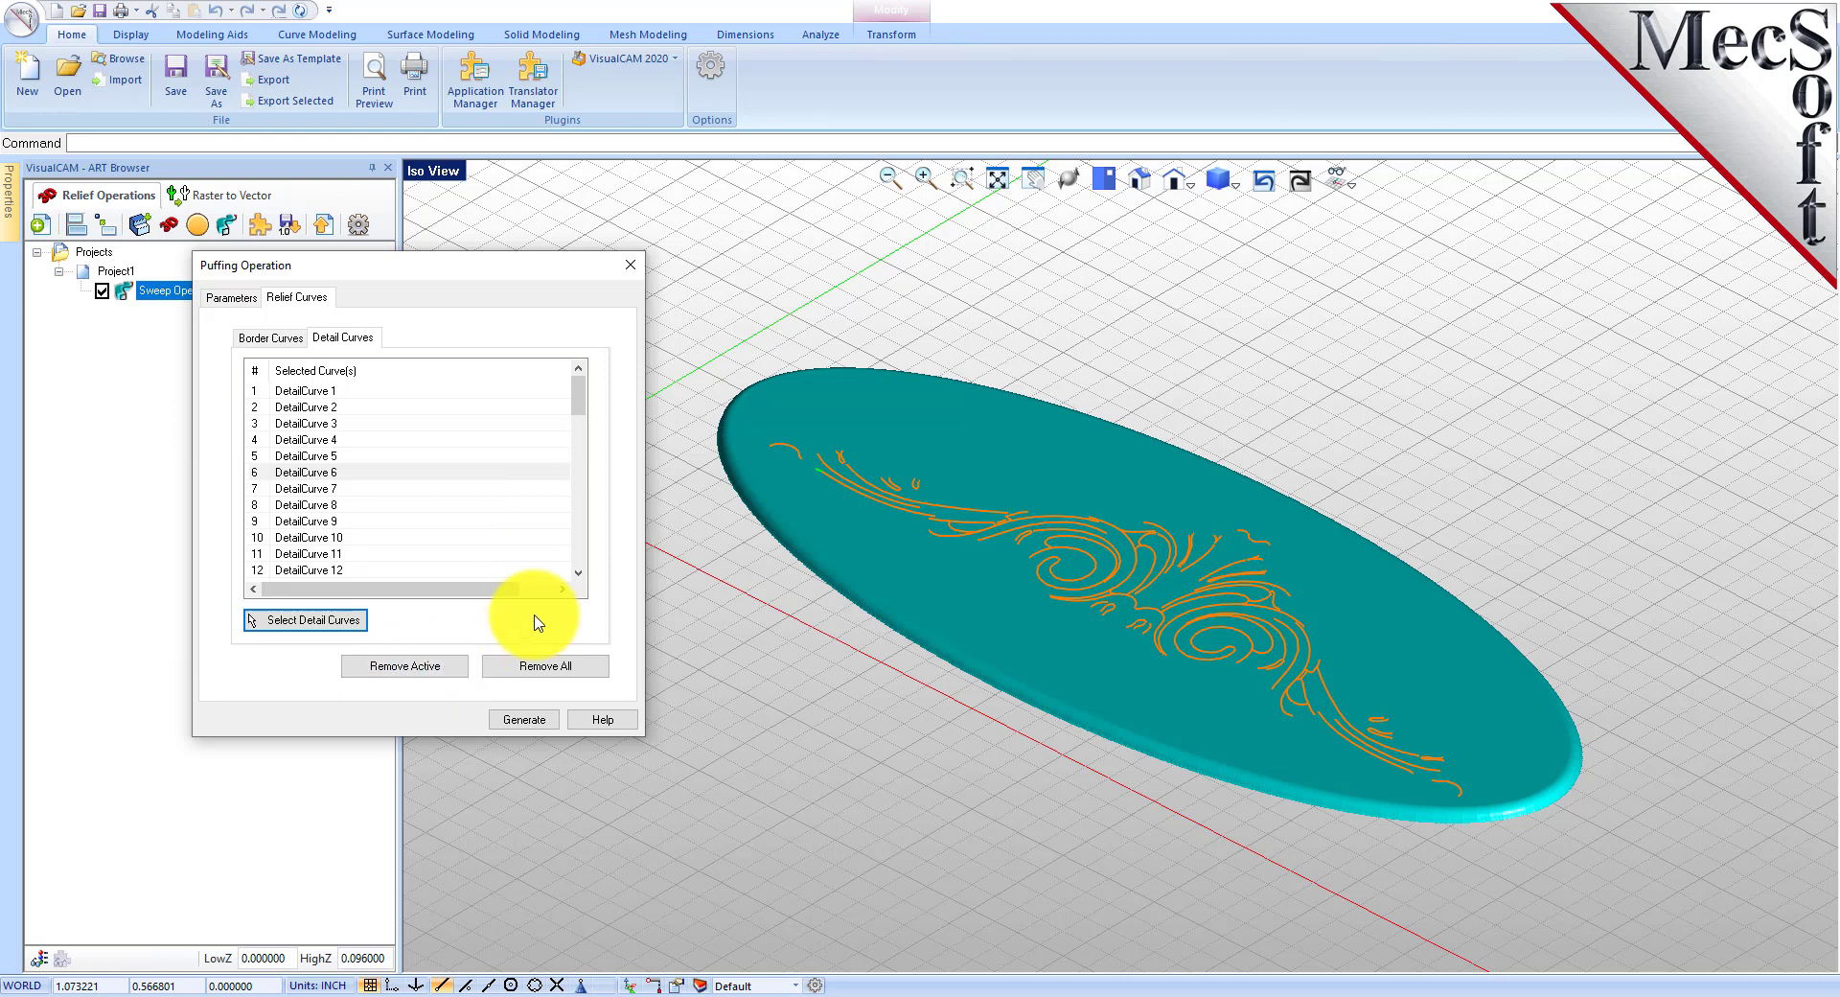
{"action": "left_click", "coordinate": [534, 721]}
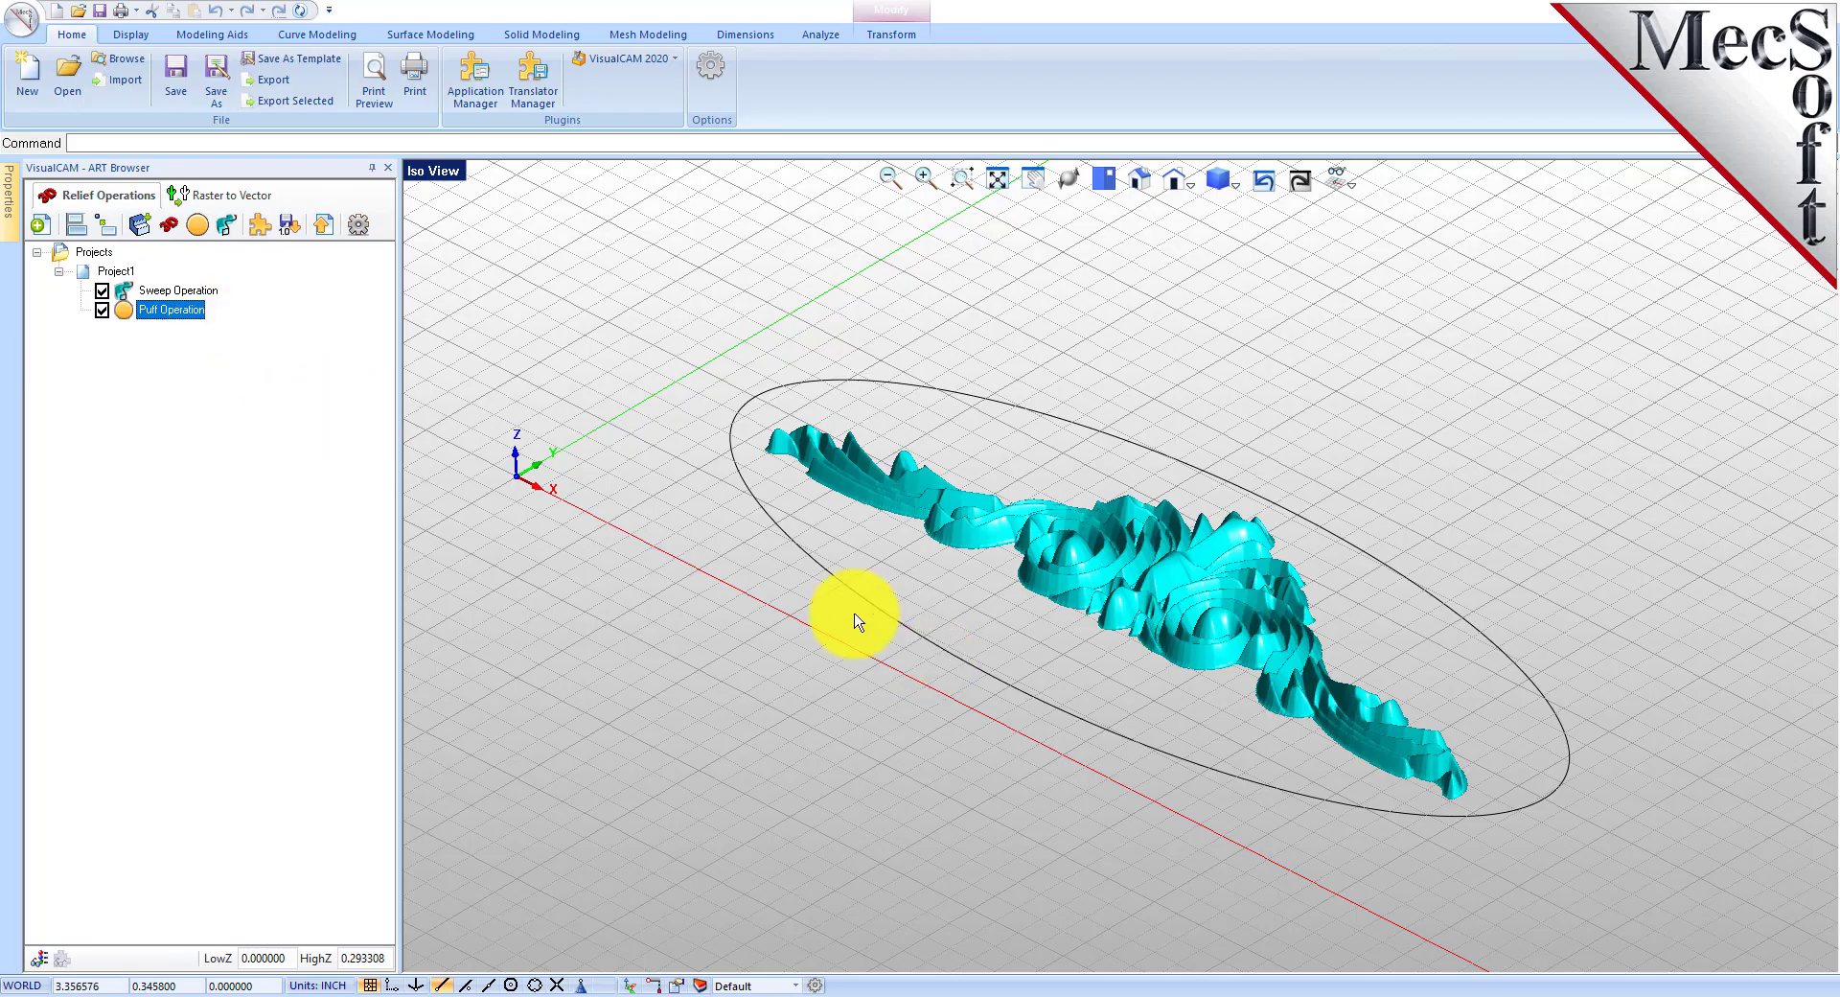
Orbit and zoom in for a closer, overhead look at the raised scroll relief.
{"action": "mouse_move", "coordinate": [1175, 542]}
{"action": "middle_mouse_down"}
{"action": "mouse_move", "coordinate": [1179, 707]}
{"action": "mouse_move", "coordinate": [1170, 524]}
{"action": "mouse_move", "coordinate": [1204, 608]}
{"action": "mouse_move", "coordinate": [1204, 546]}
{"action": "middle_mouse_up"}
{"action": "scroll", "coordinate": [1177, 615], "scroll_direction": "up", "scroll_amount": 2}
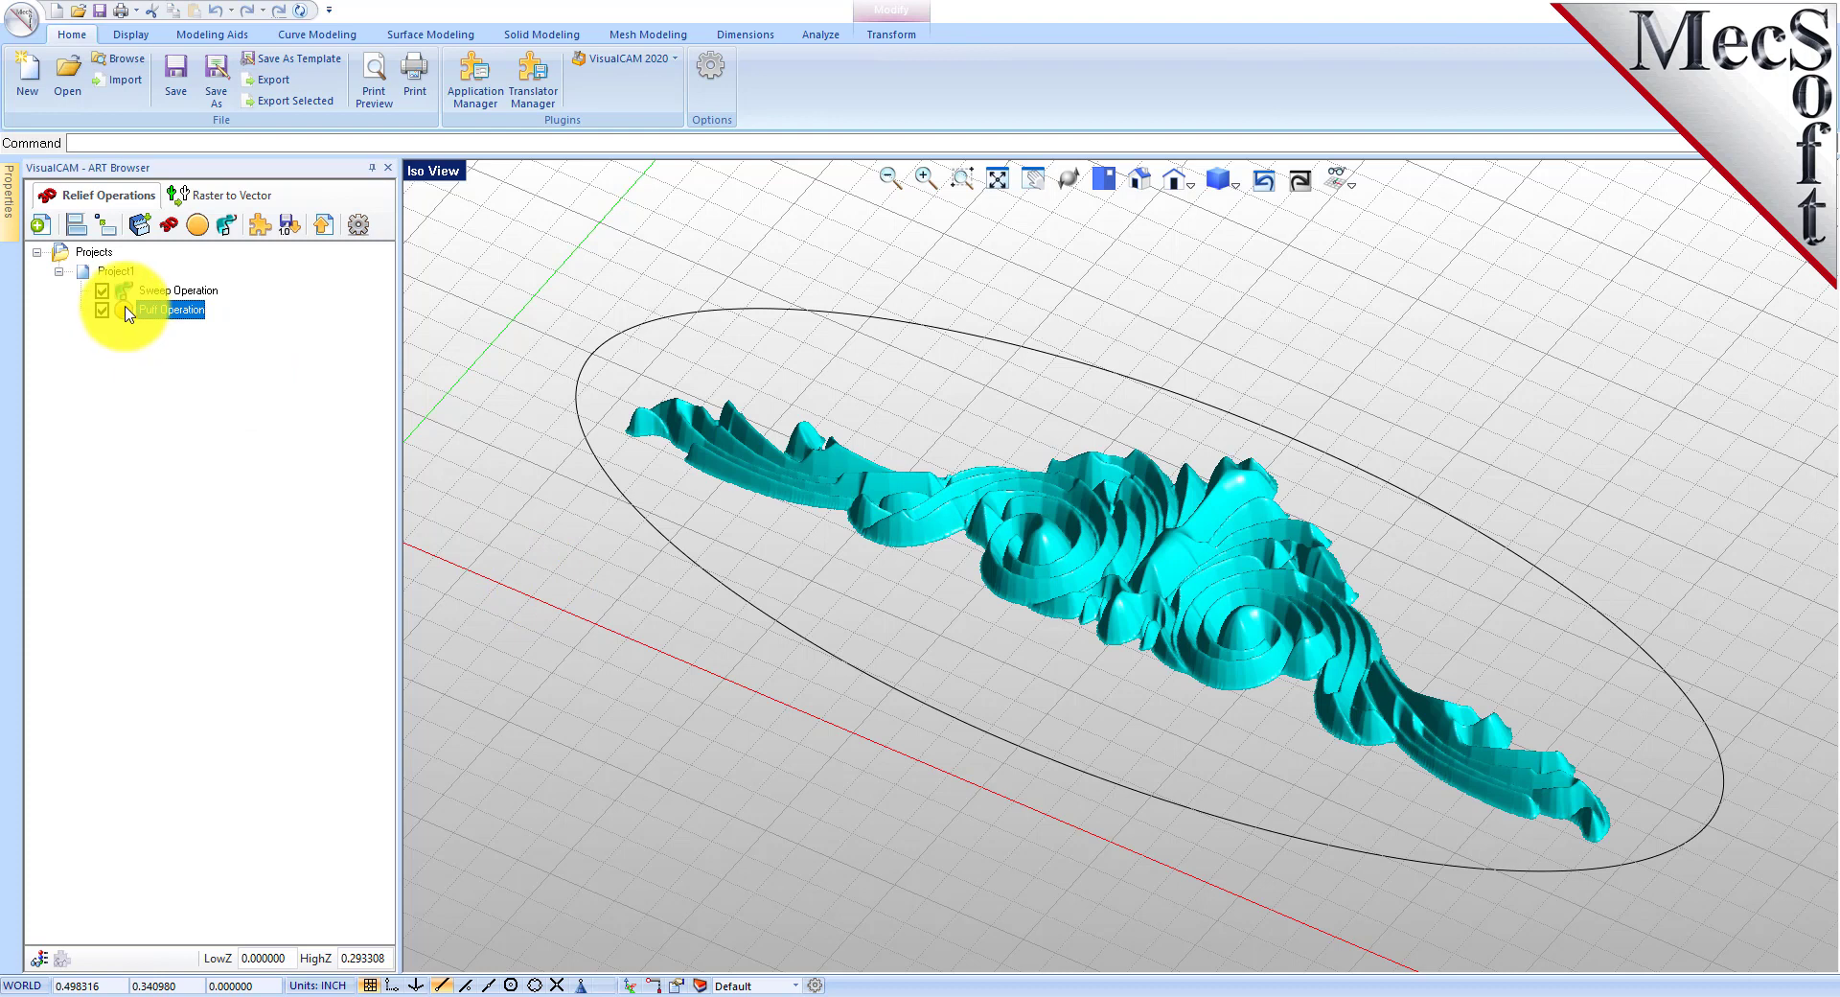
Start a 3D relief from the Texture.jpg checker-plate image.
{"action": "left_click", "coordinate": [169, 230]}
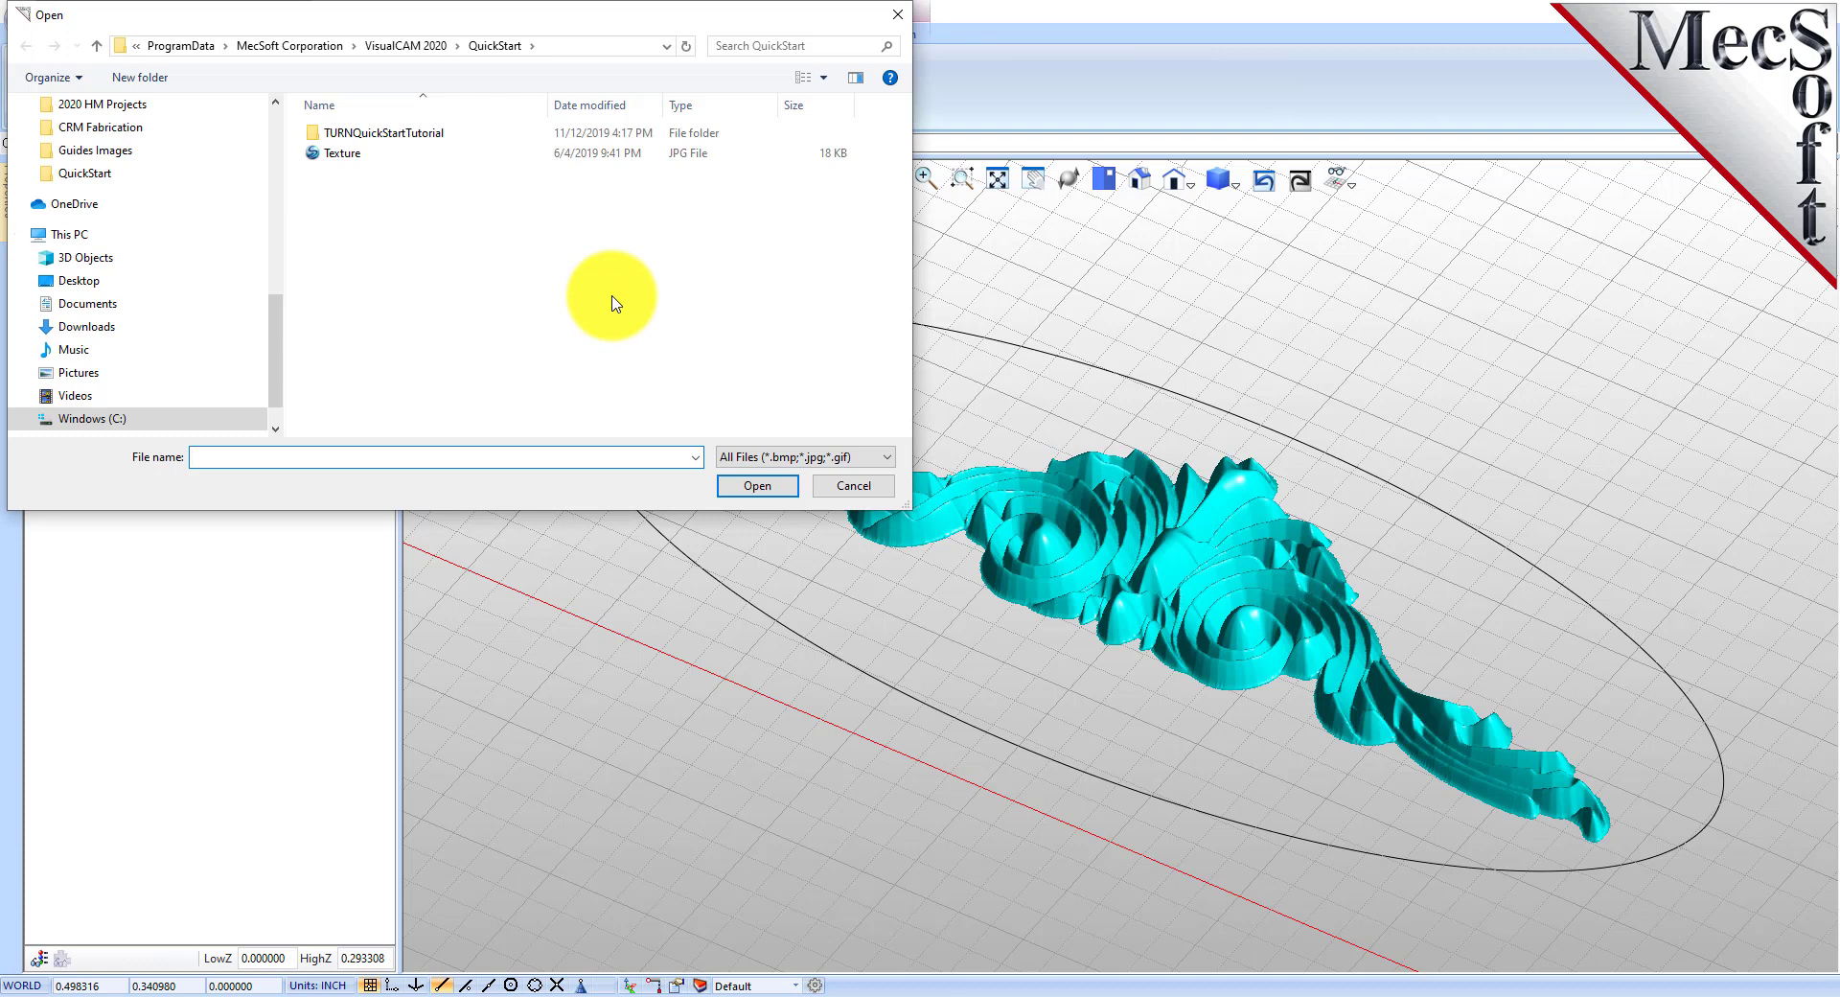
{"action": "left_click", "coordinate": [436, 156]}
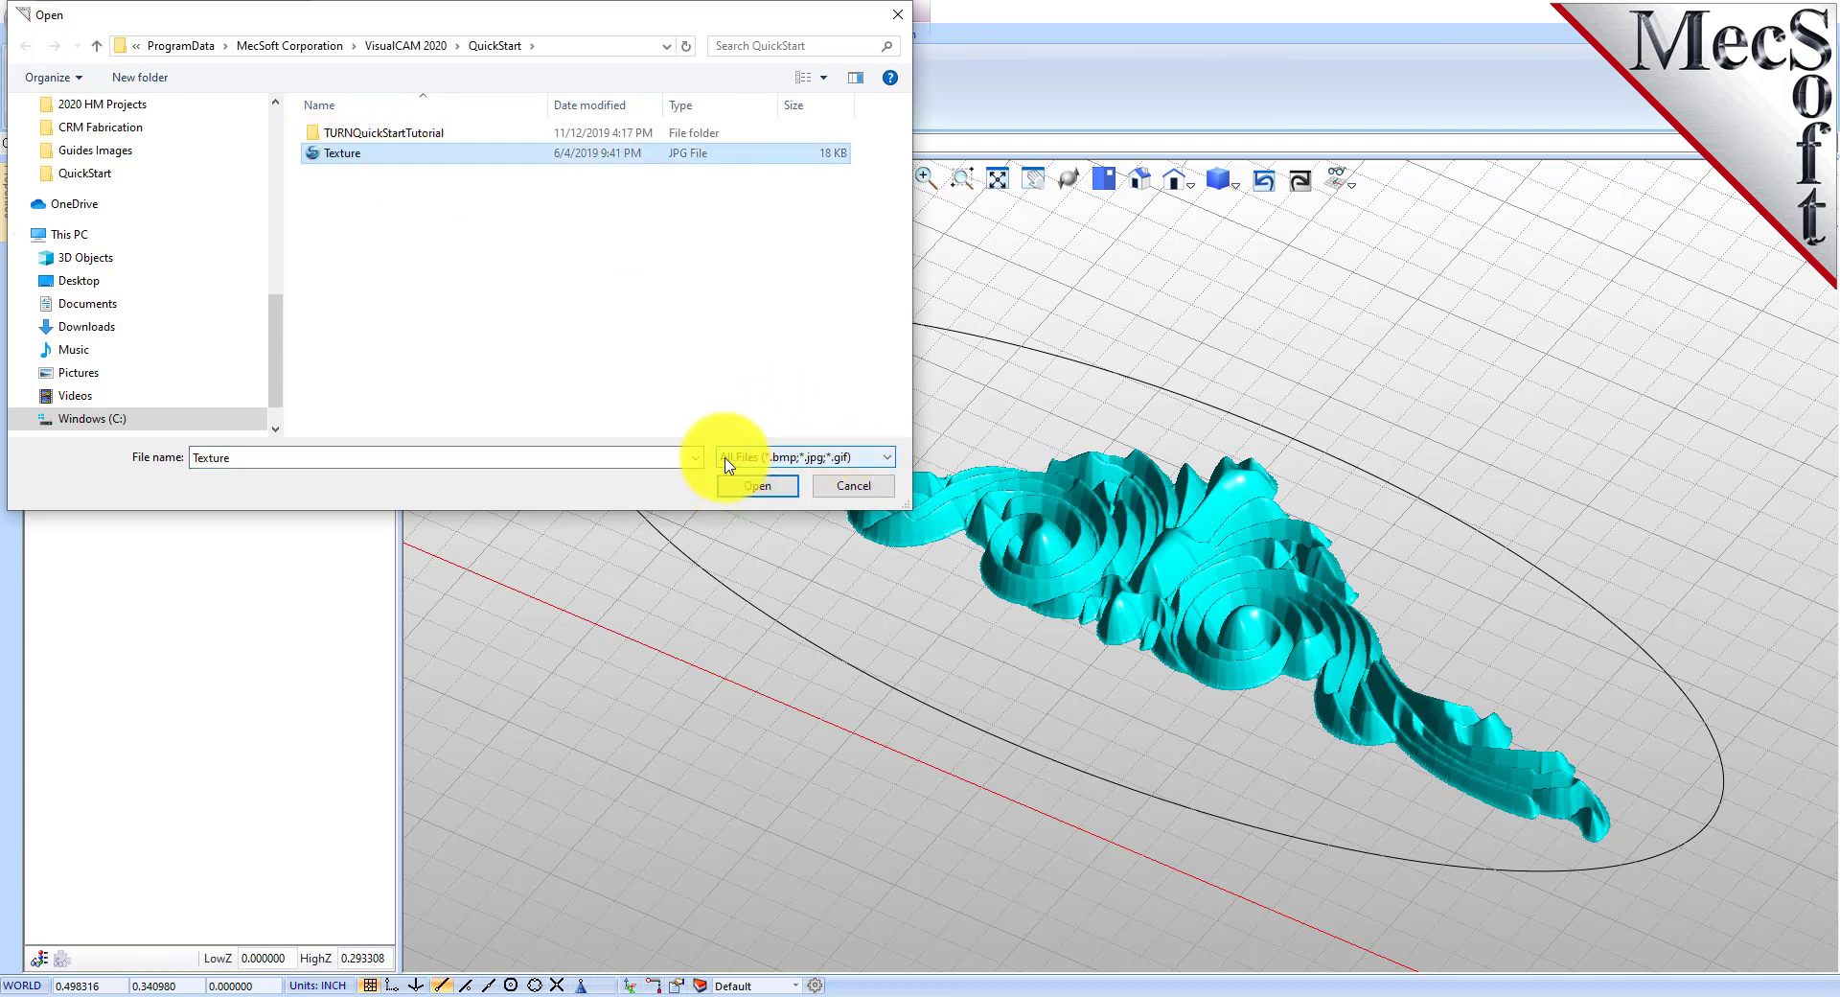
{"action": "left_click", "coordinate": [758, 486]}
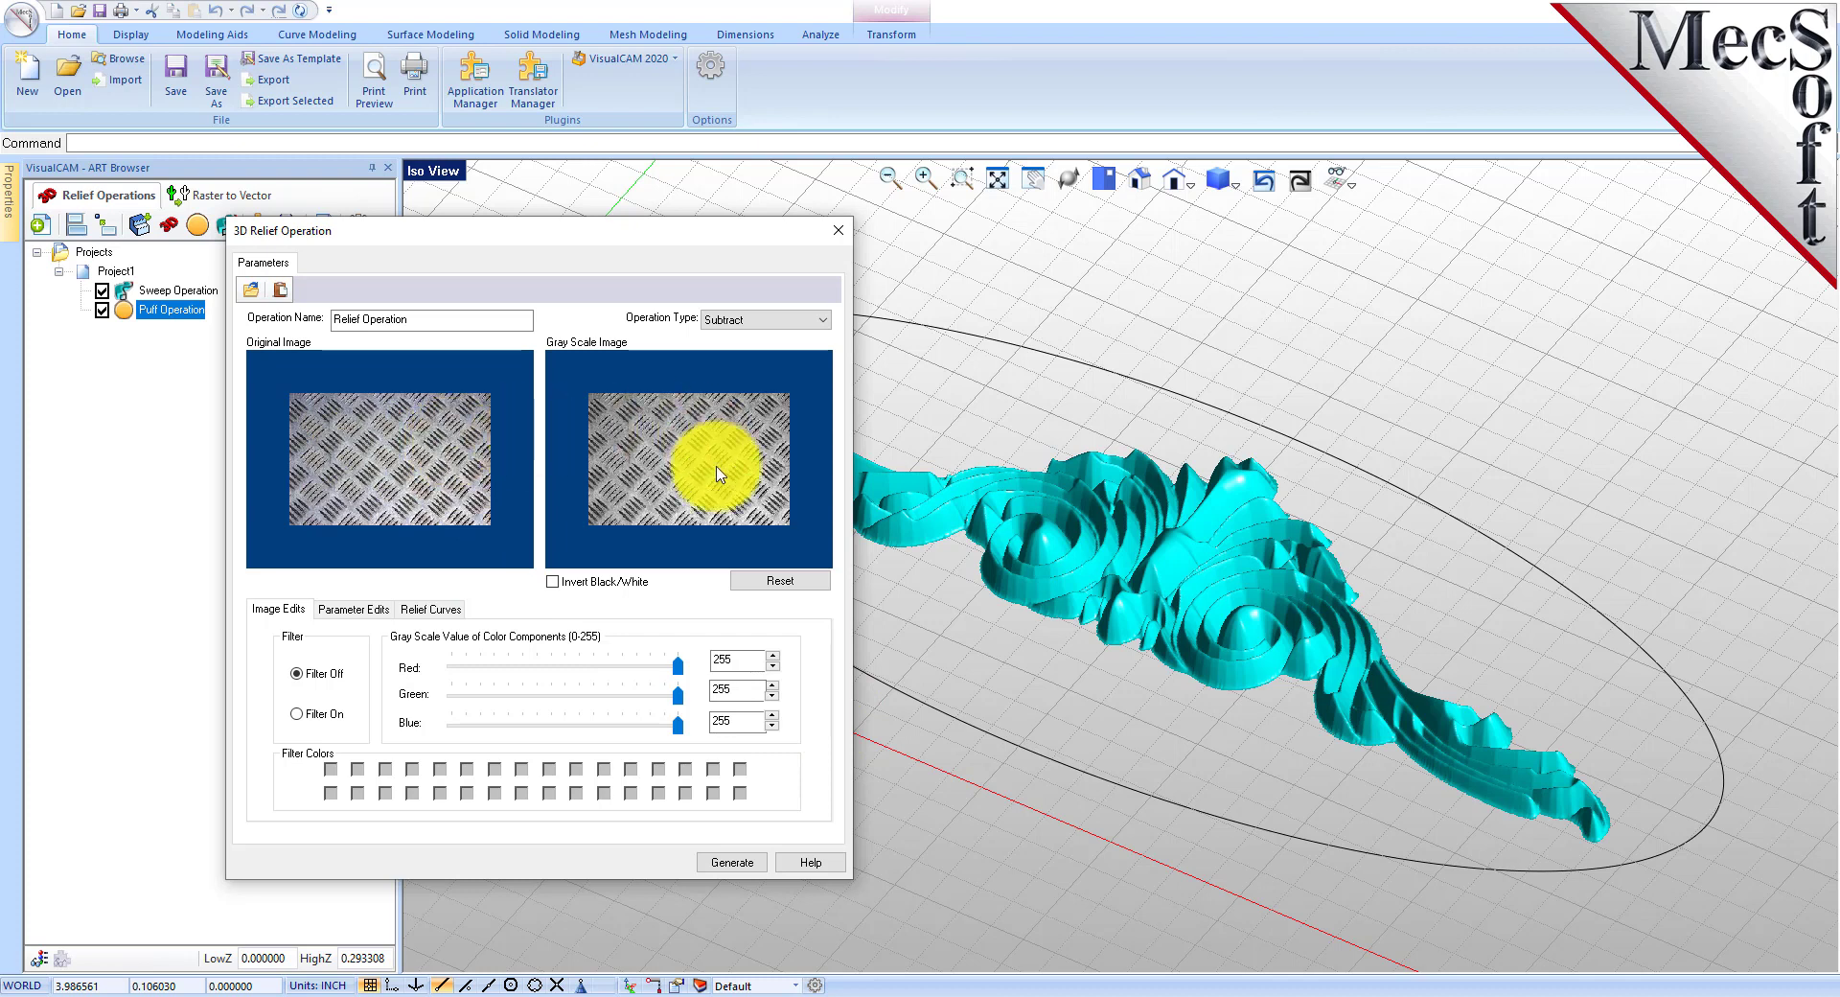
Set the texture relief to Add and check Invert Black/White.
{"action": "left_click", "coordinate": [819, 324]}
{"action": "left_click", "coordinate": [745, 345]}
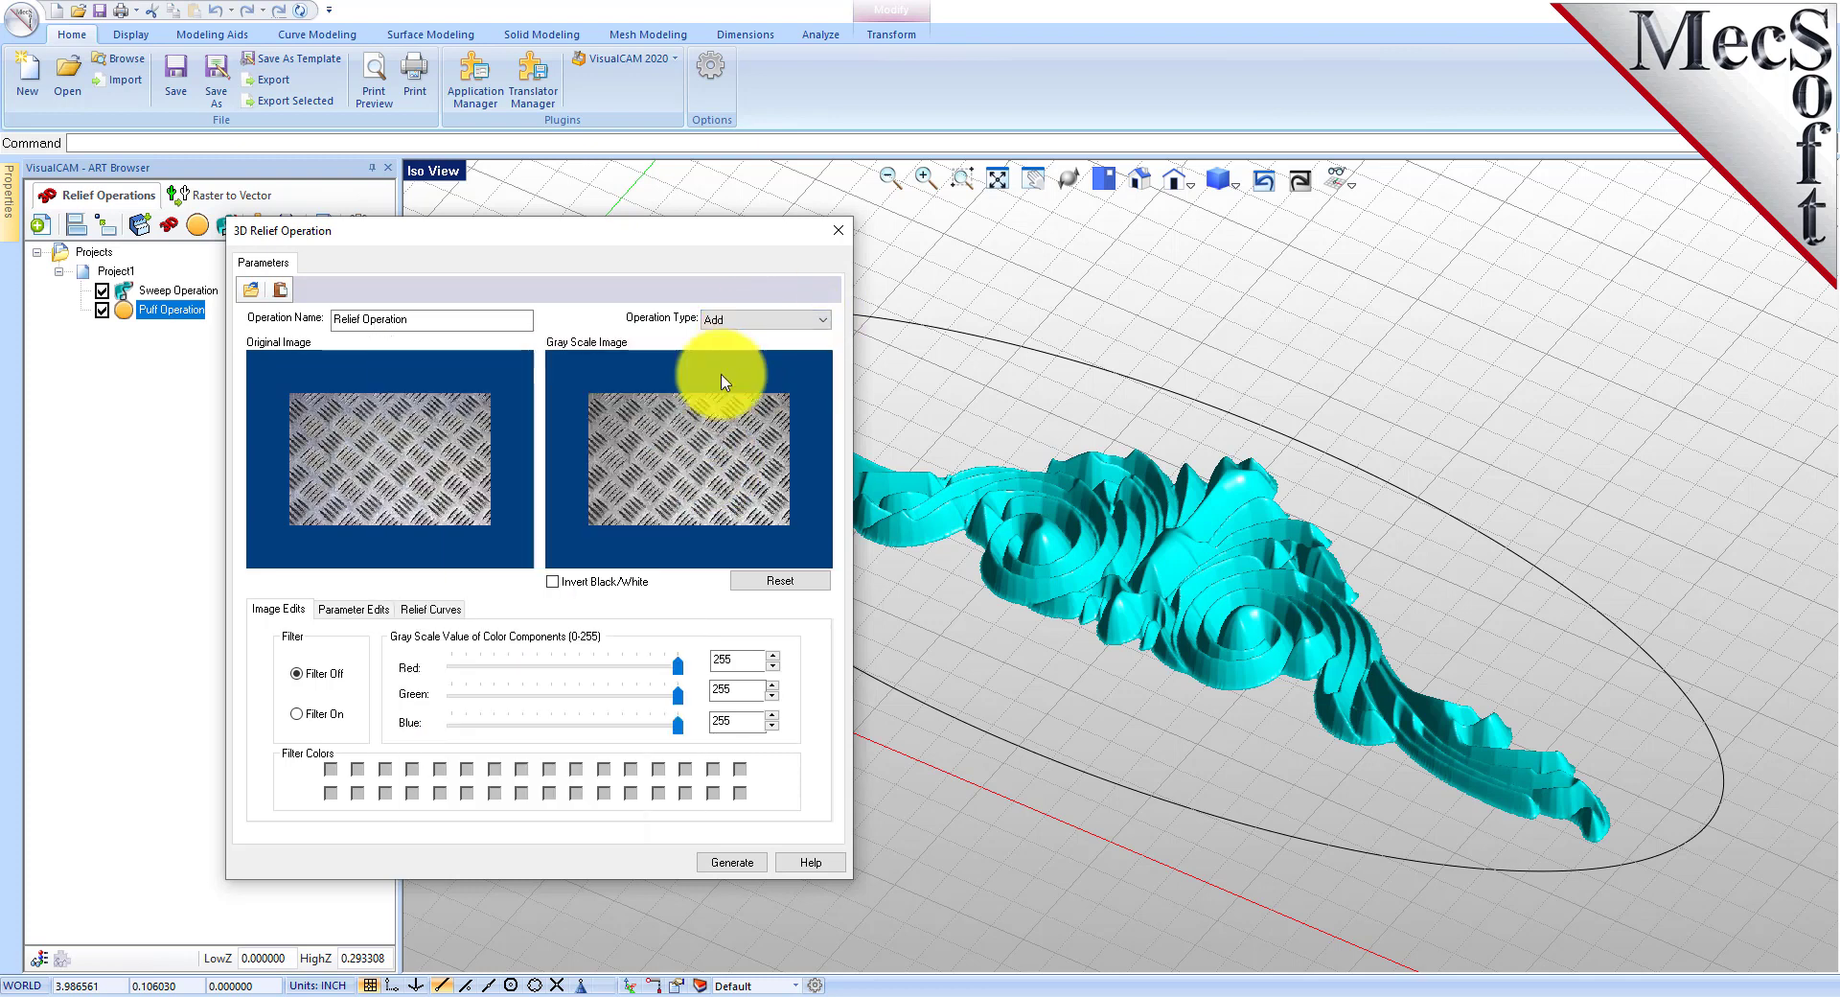
{"action": "left_click", "coordinate": [558, 585]}
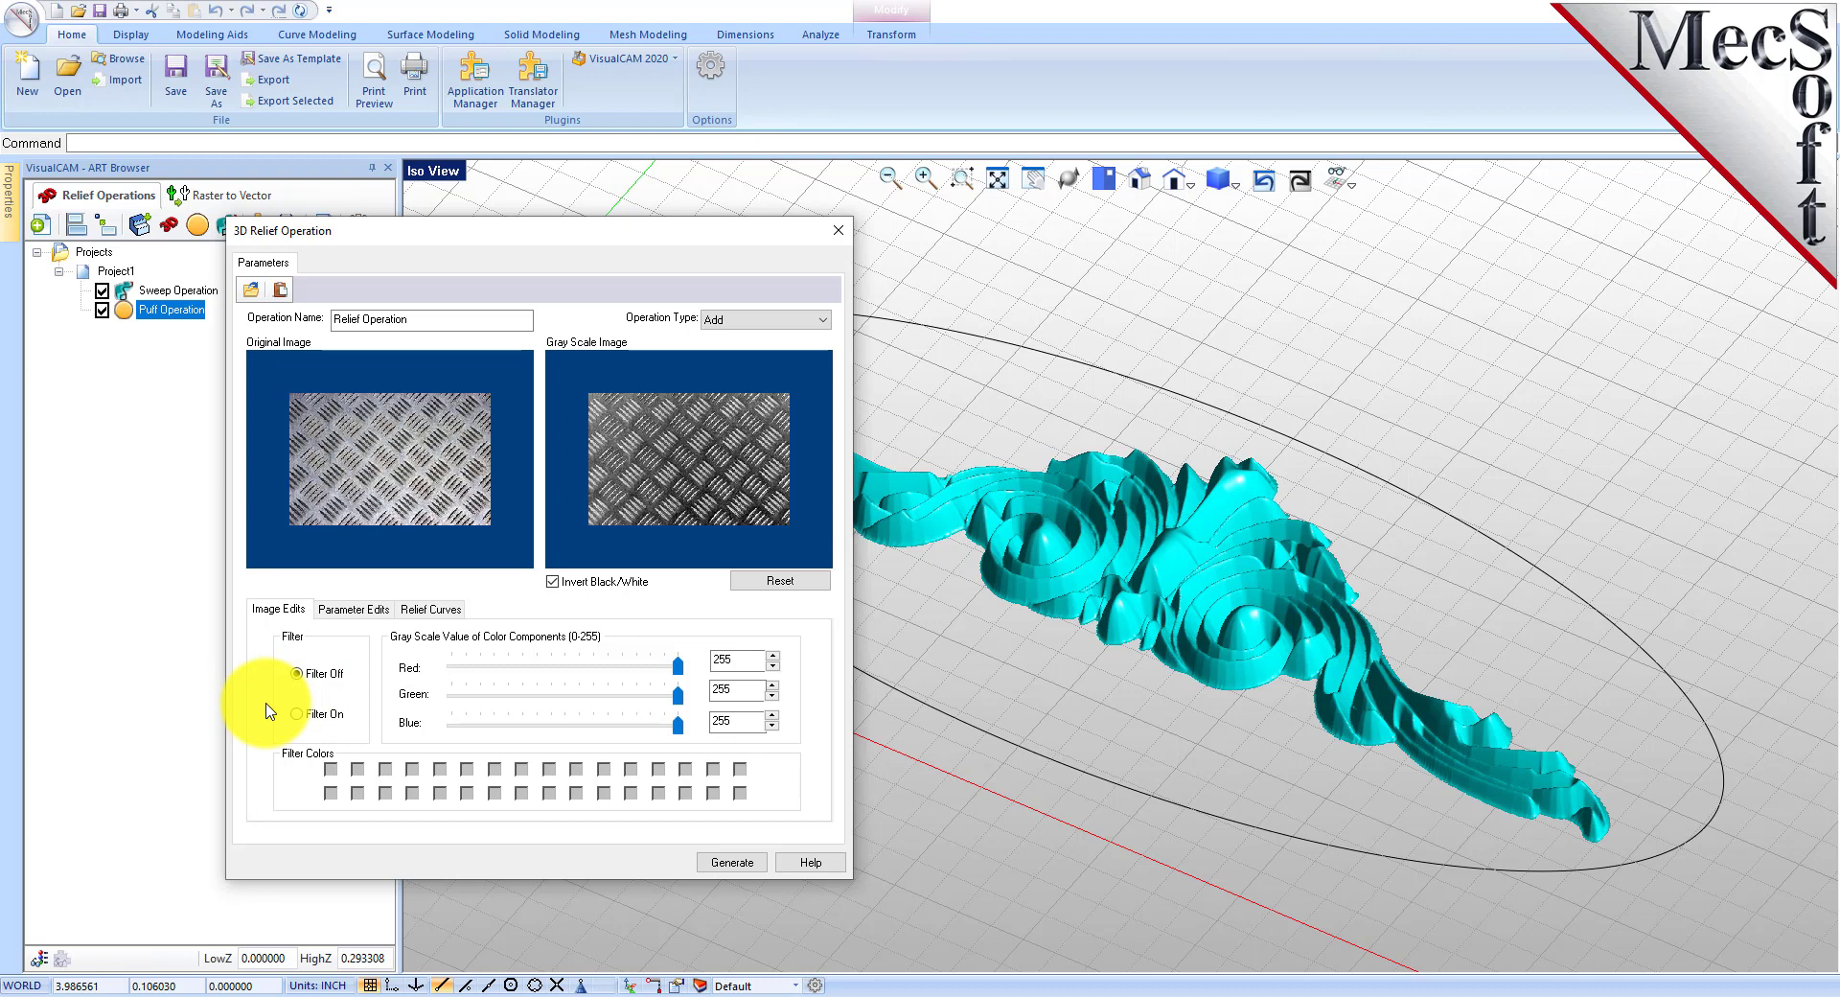
Size the relief to W 10 by H 4, ignoring image size and aspect ratio.
{"action": "left_click", "coordinate": [352, 608]}
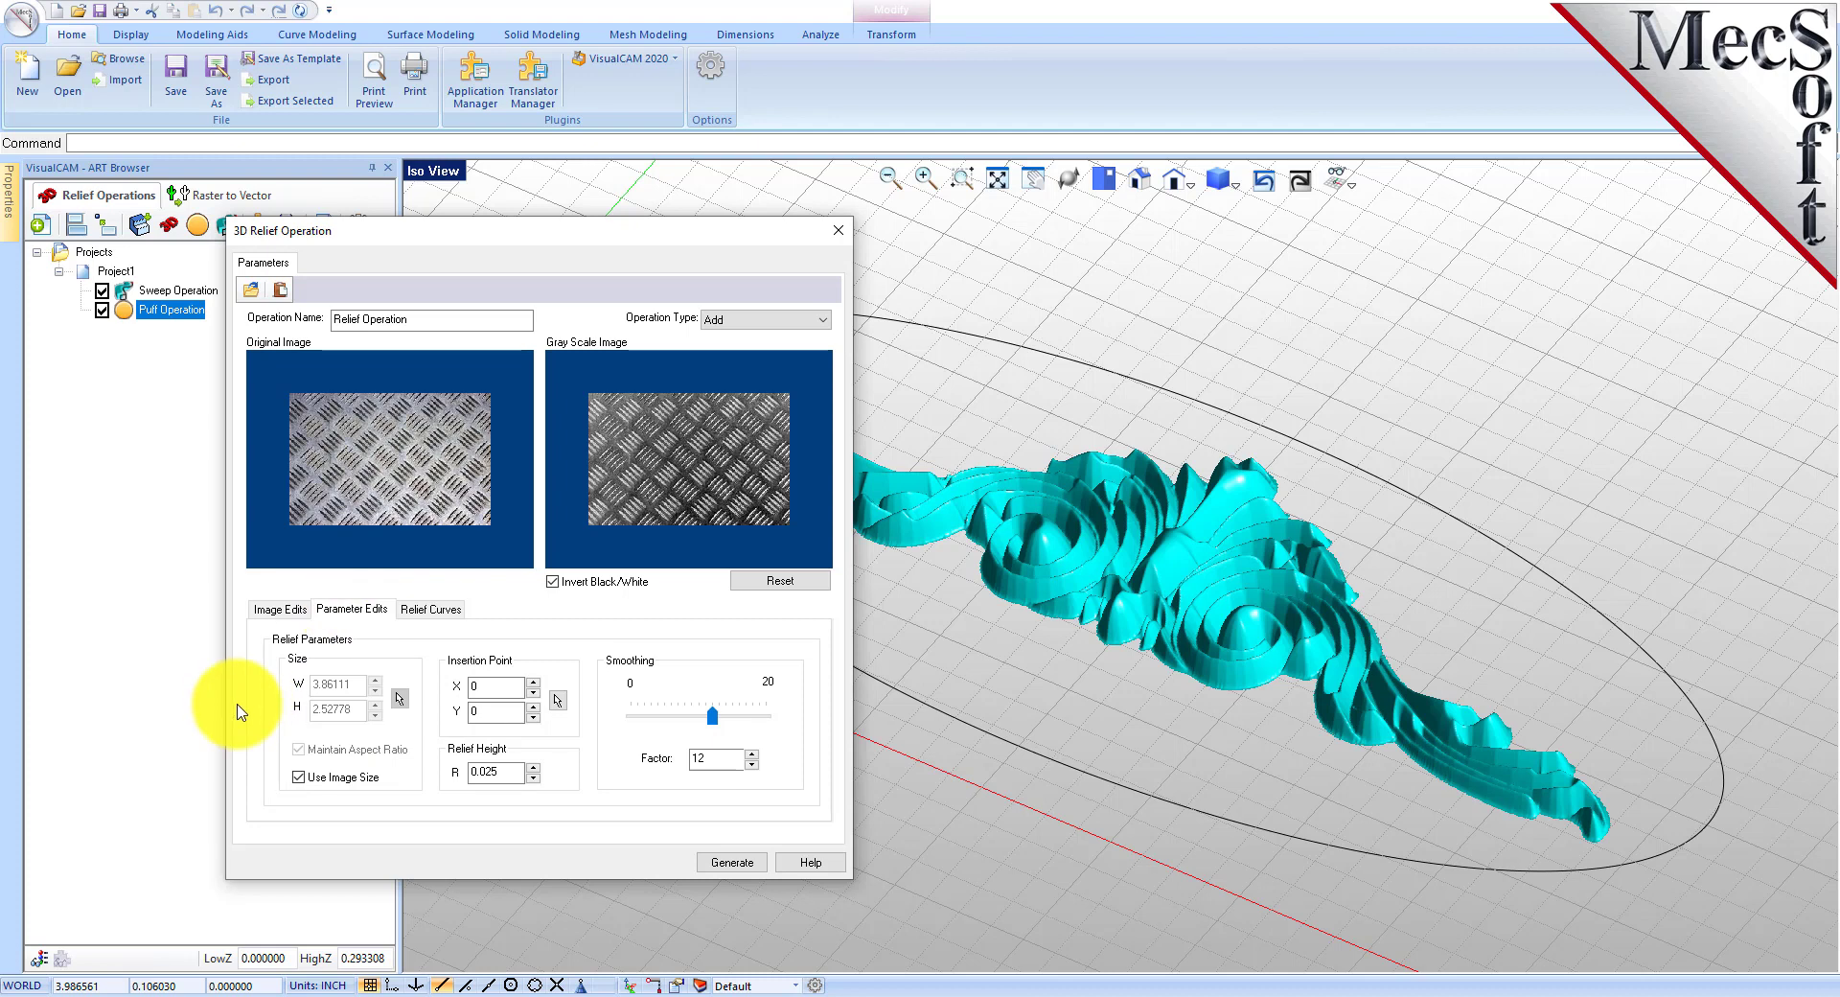
{"action": "left_click", "coordinate": [298, 777]}
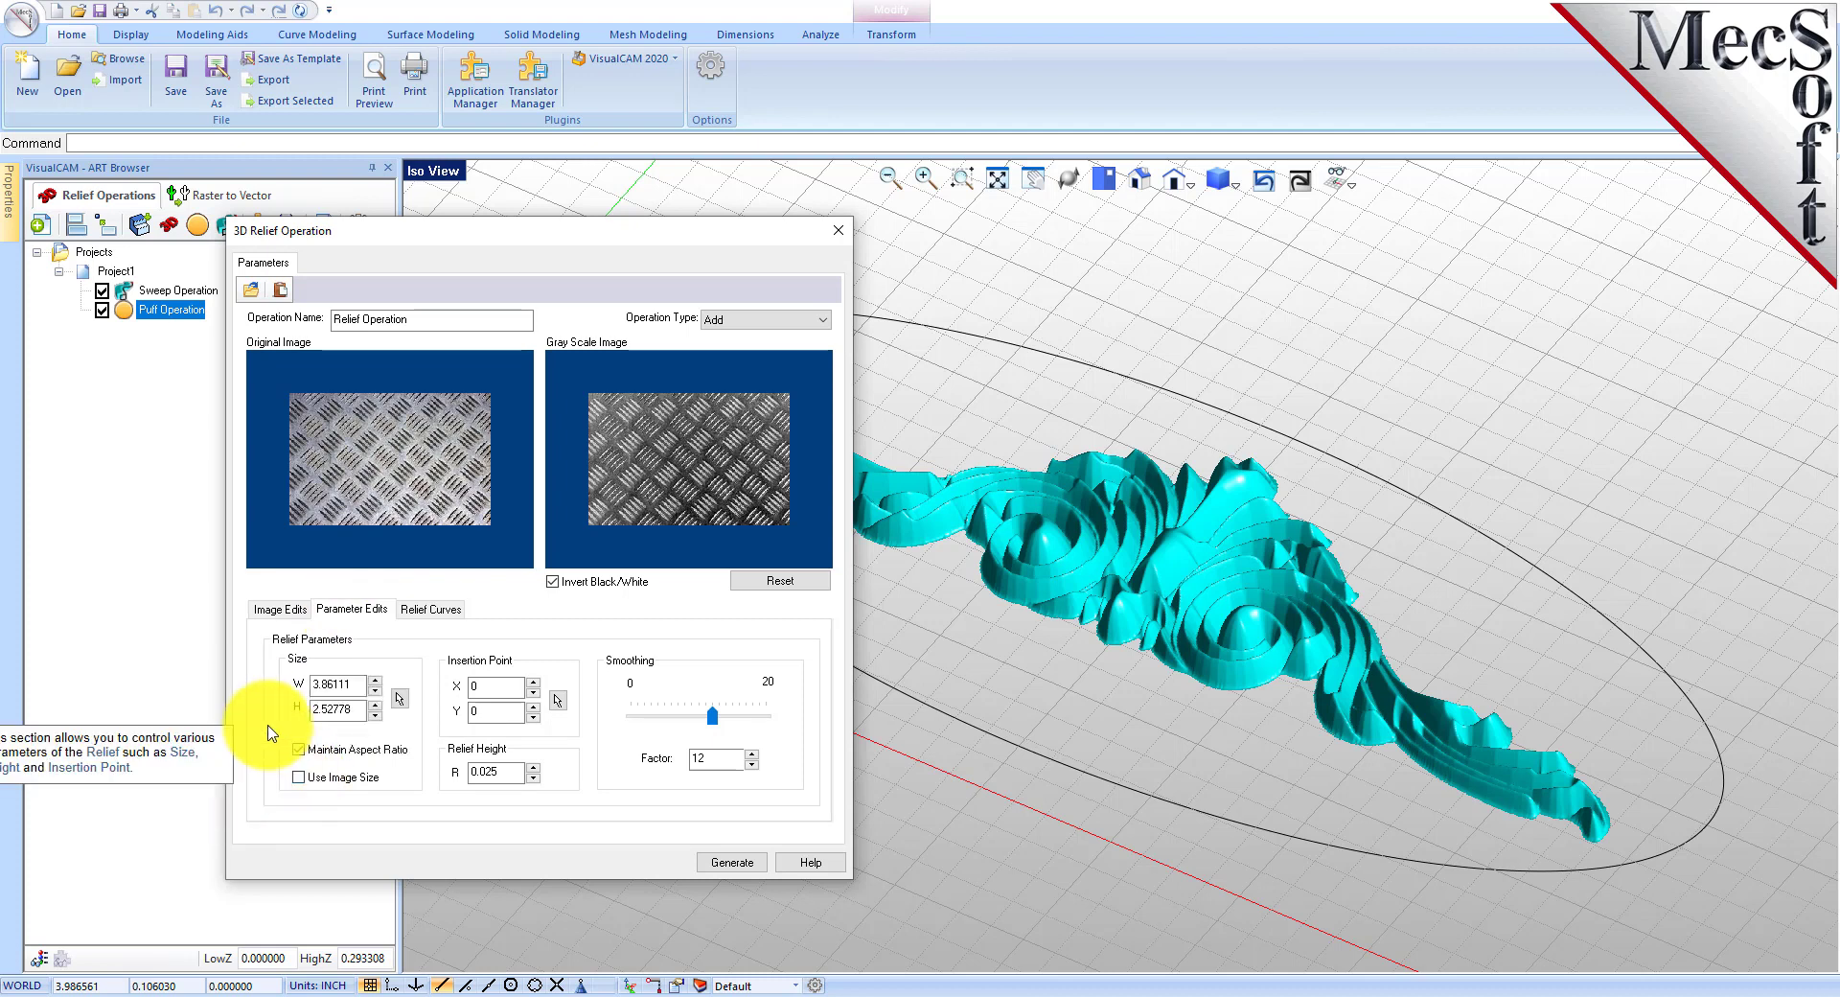
{"action": "left_click", "coordinate": [299, 749]}
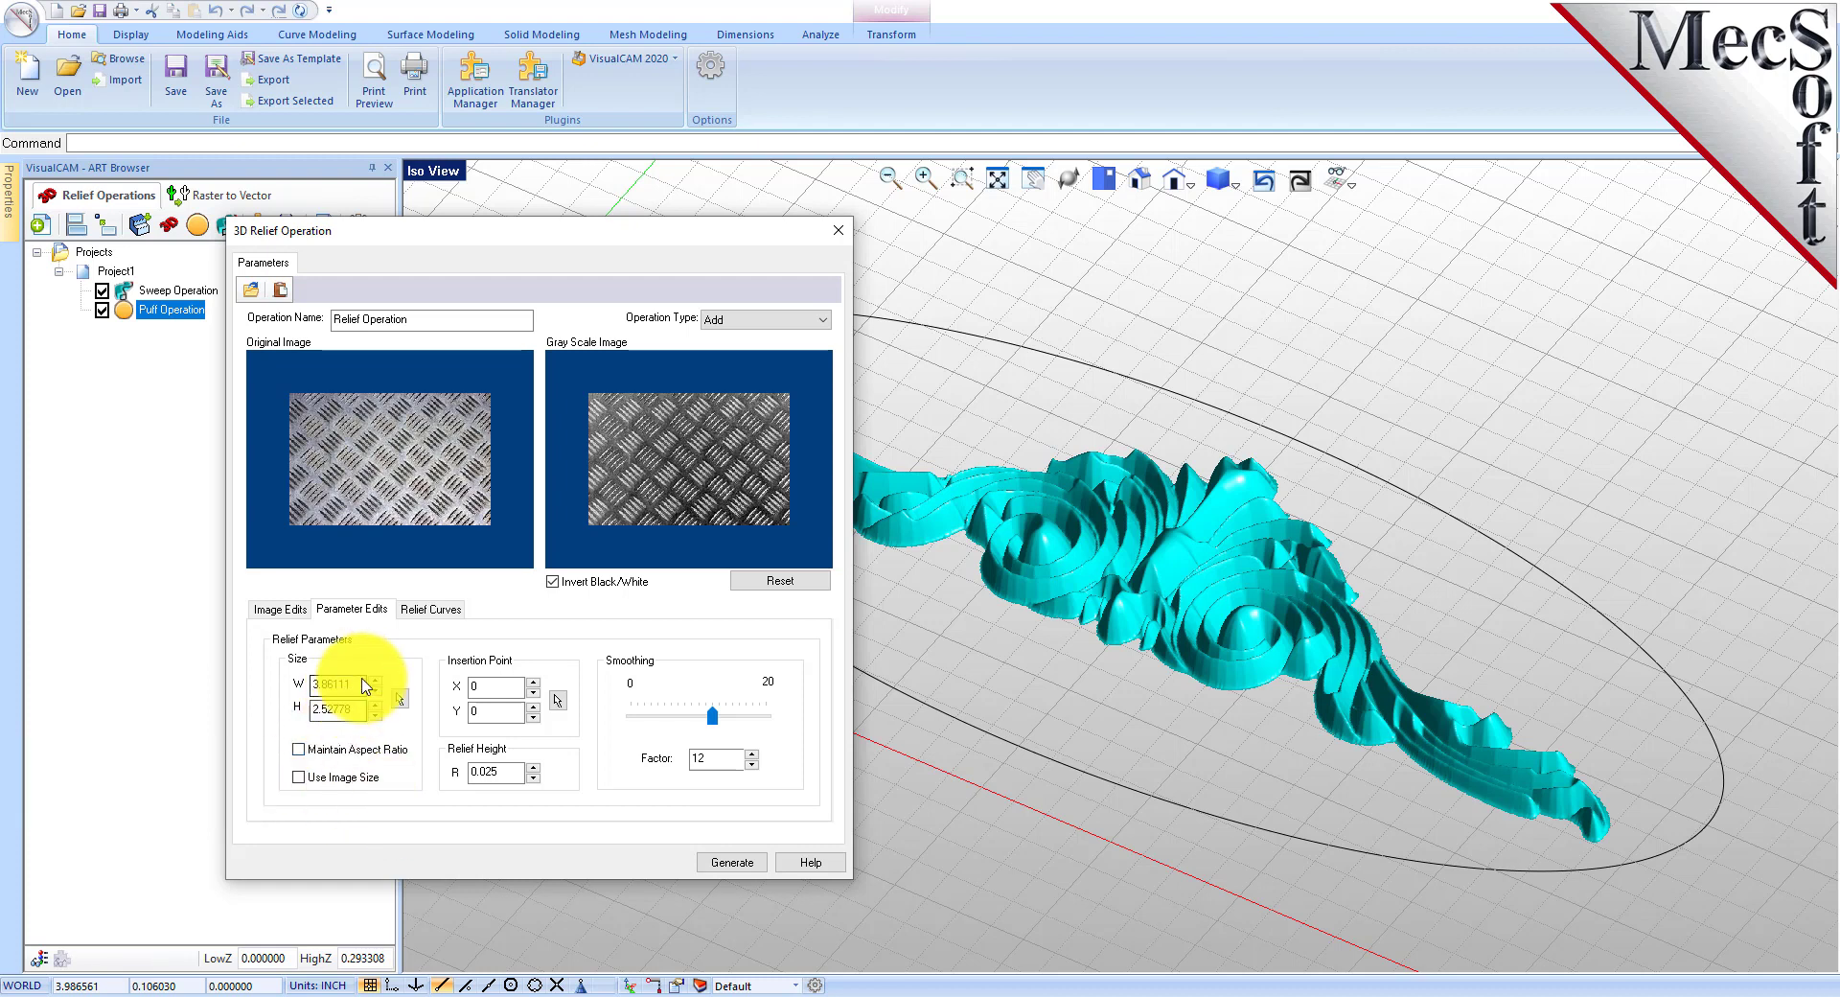
{"action": "left_click_drag", "start_coordinate": [362, 684], "coordinate": [276, 693]}
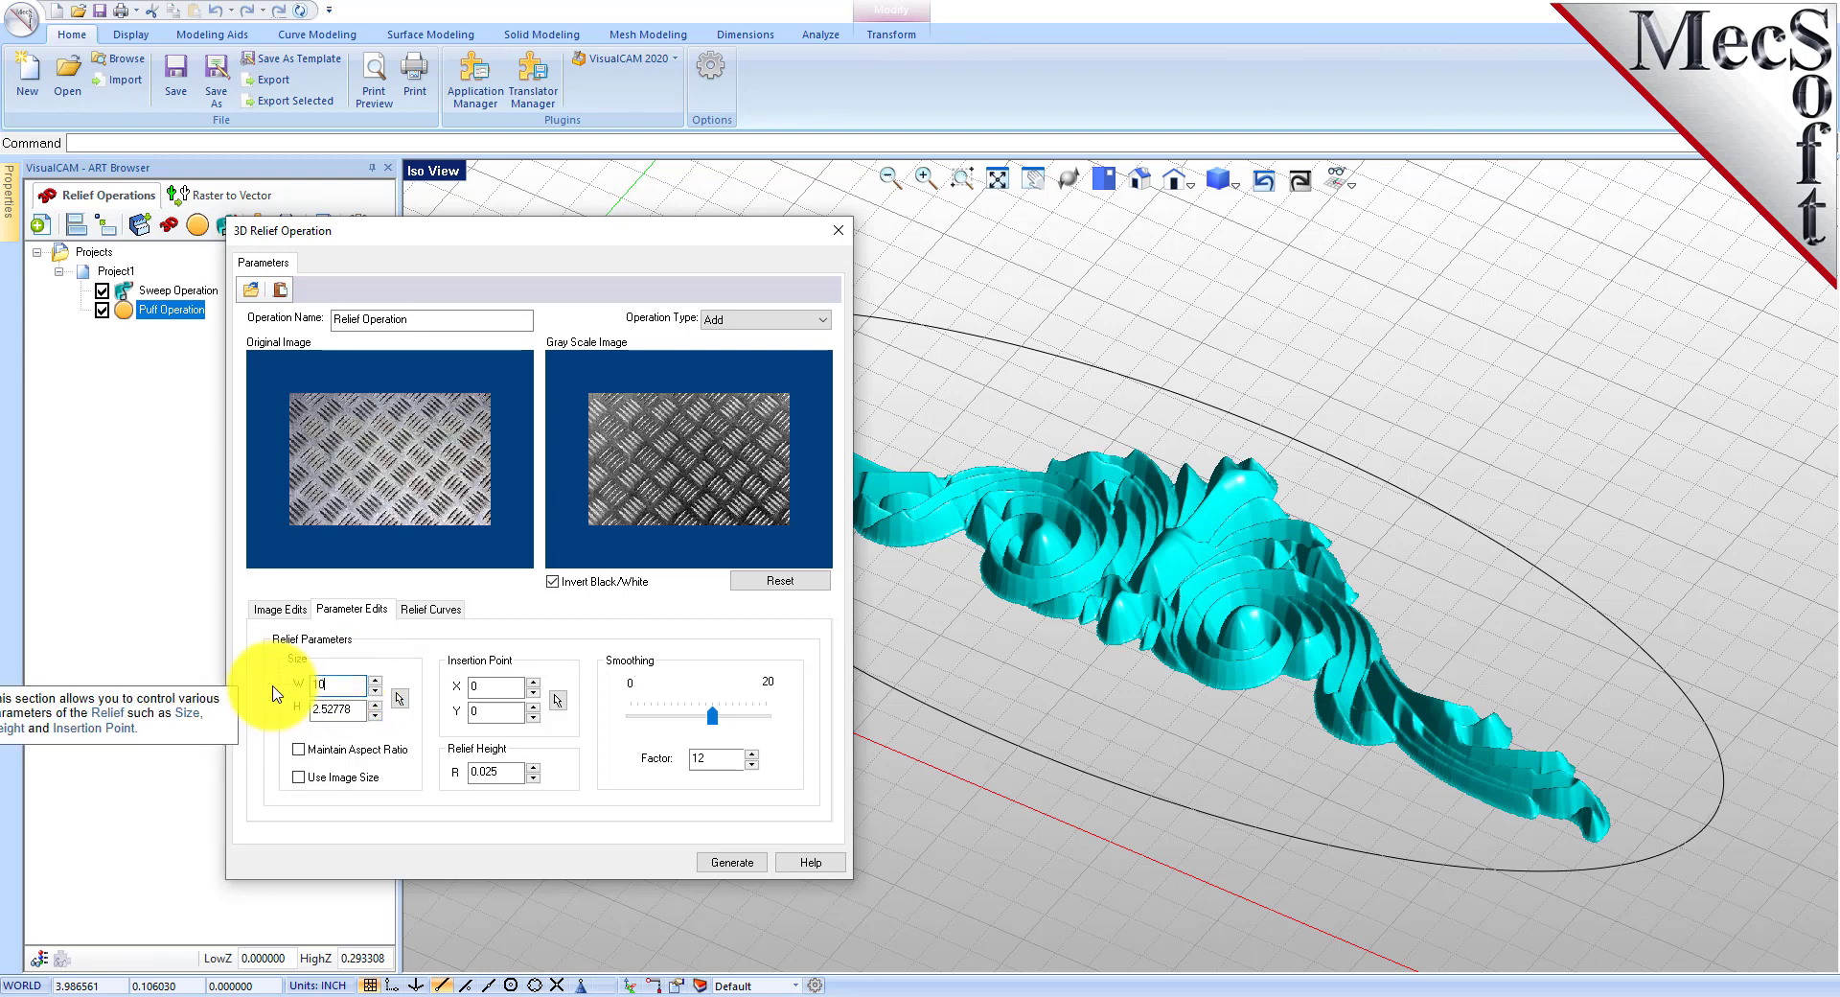
{"action": "type", "text": "10"}
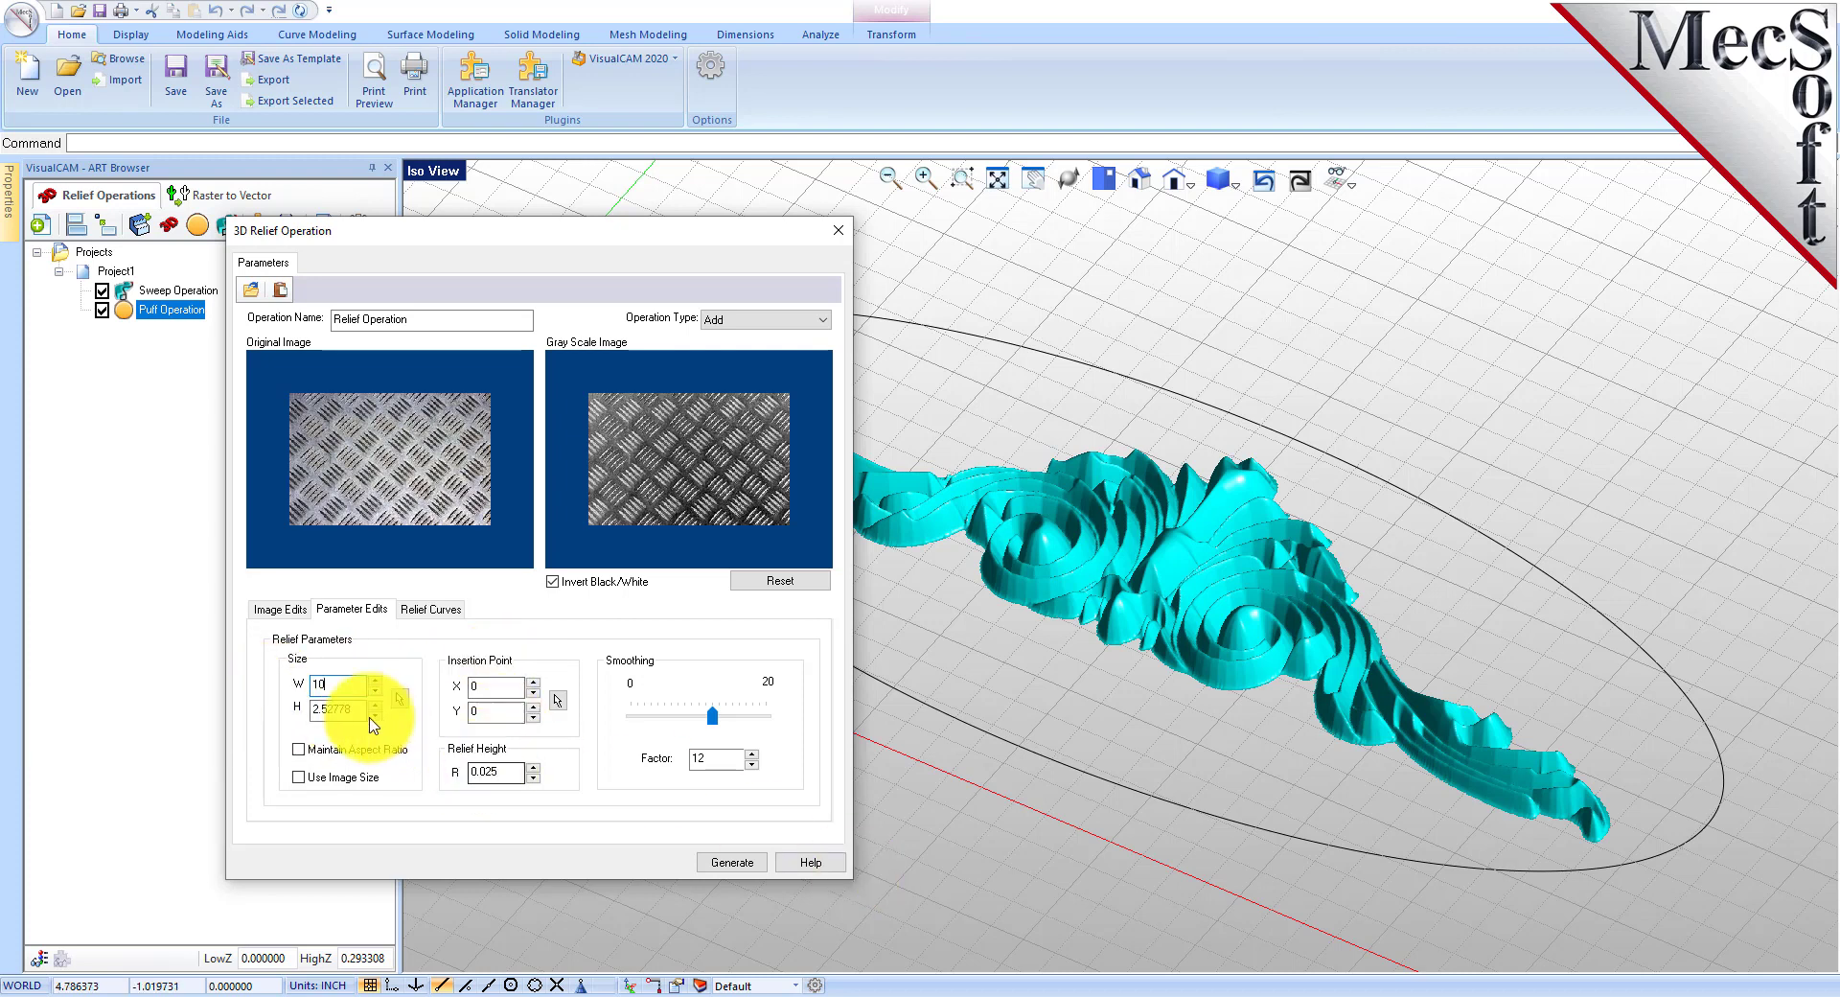
{"action": "left_click_drag", "start_coordinate": [353, 711], "coordinate": [299, 715]}
{"action": "type", "text": "4"}
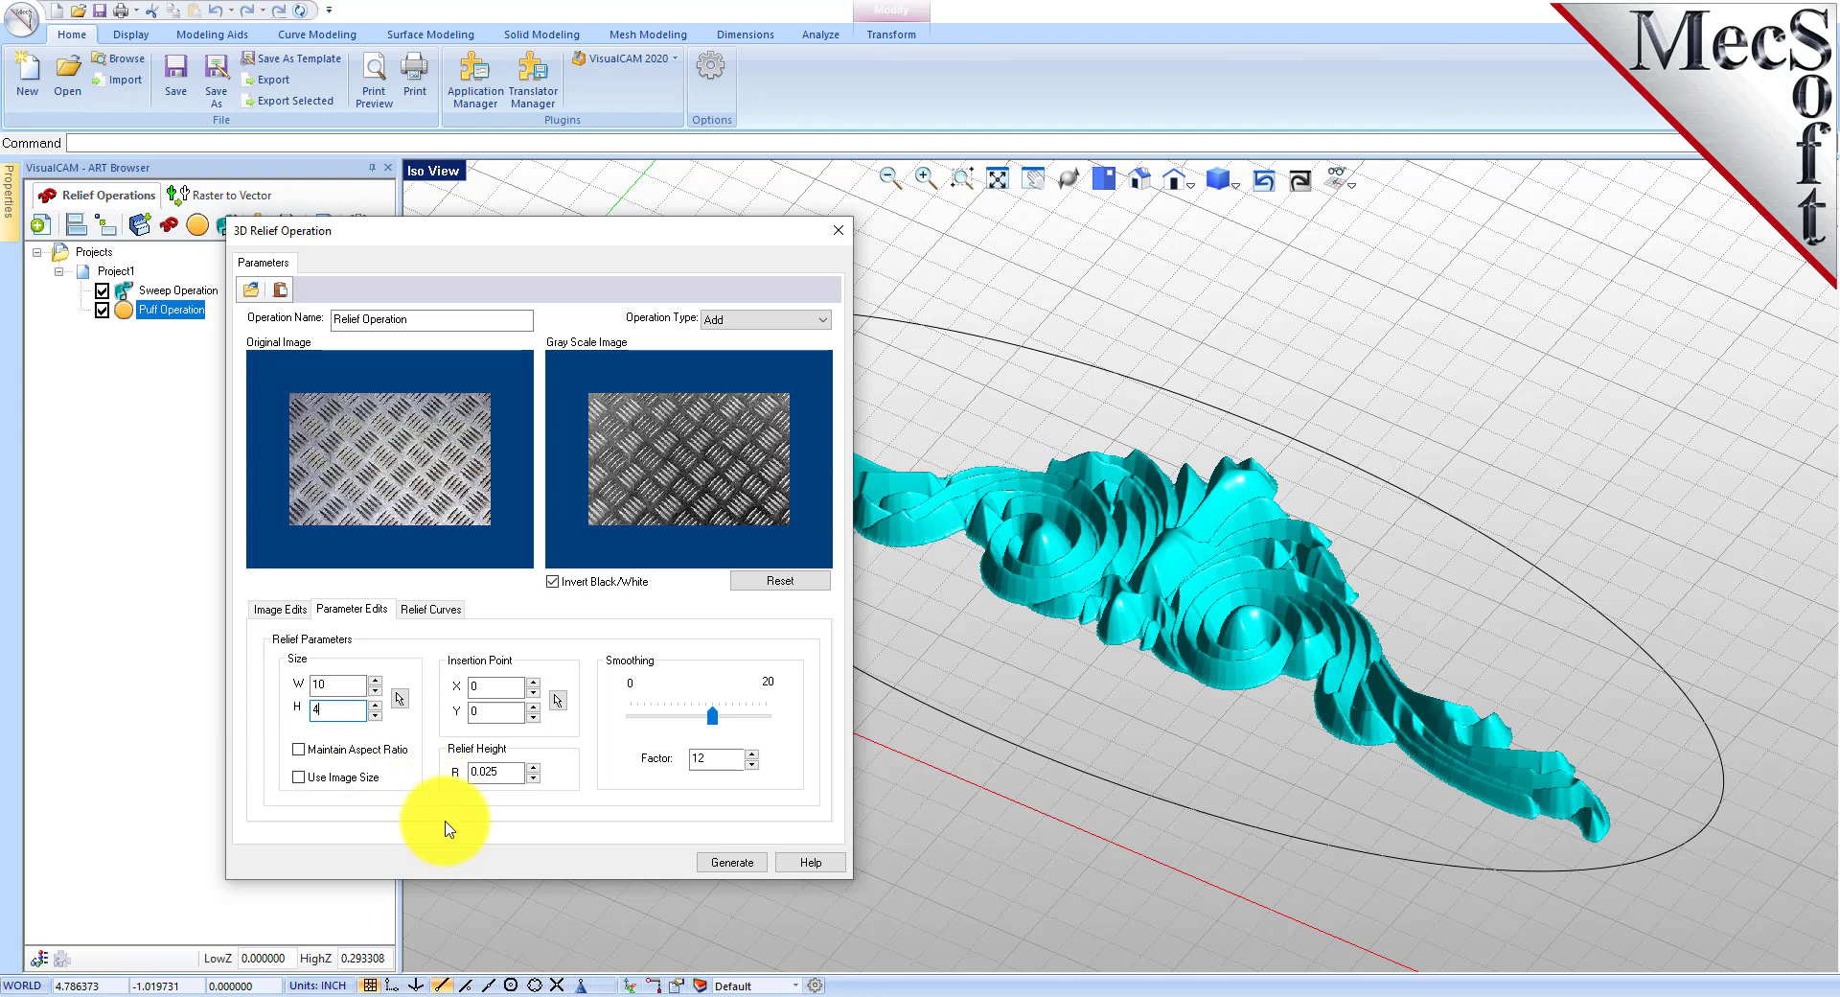
{"action": "double_click", "coordinate": [492, 771]}
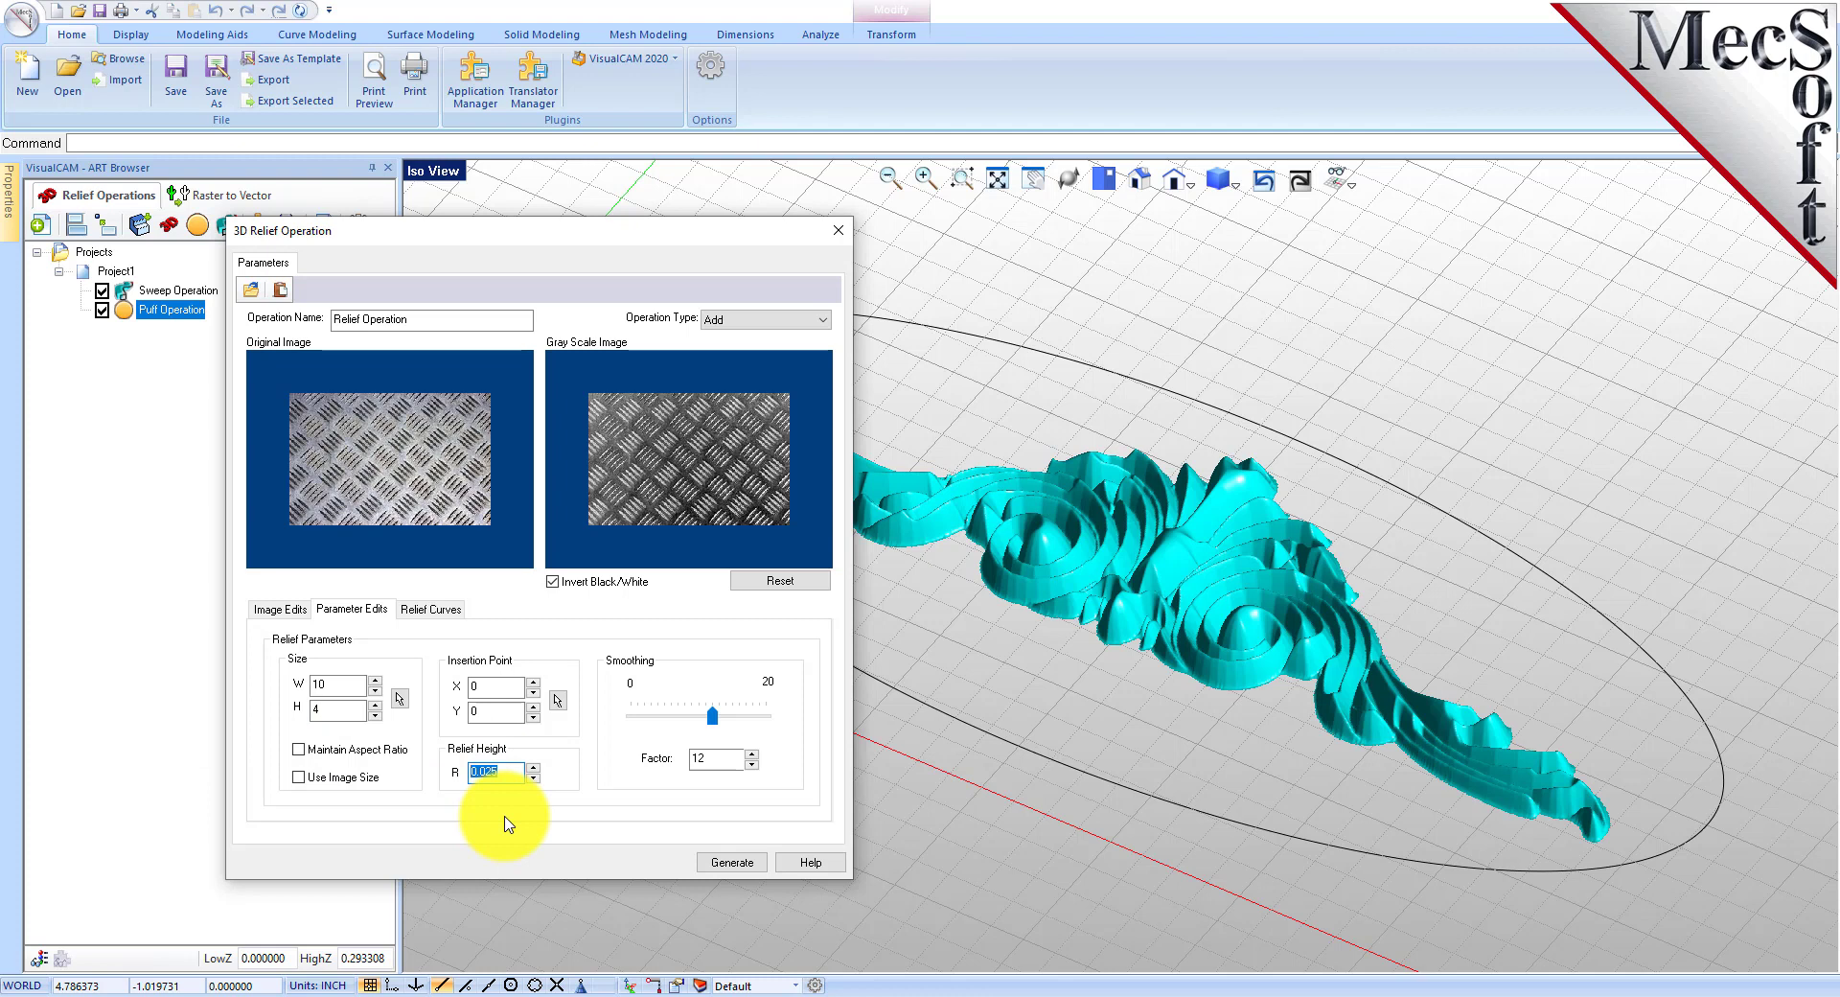
{"action": "left_click", "coordinate": [661, 450]}
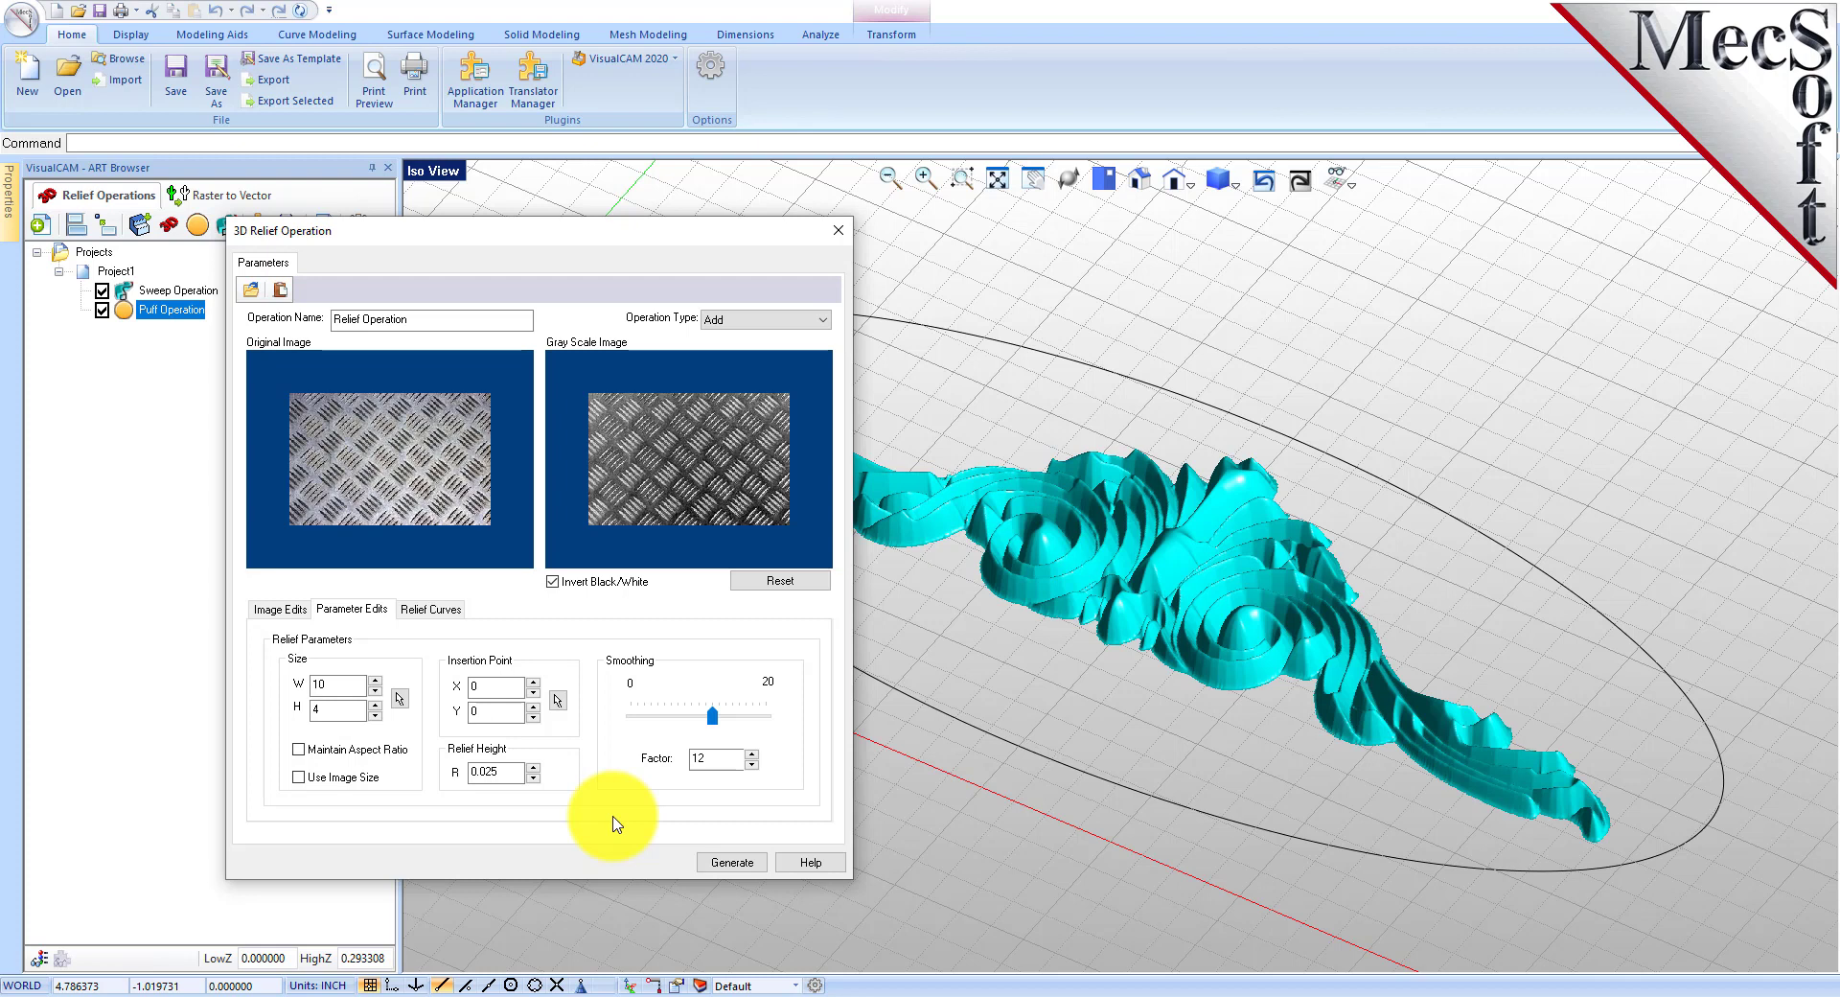
{"action": "double_click", "coordinate": [711, 758]}
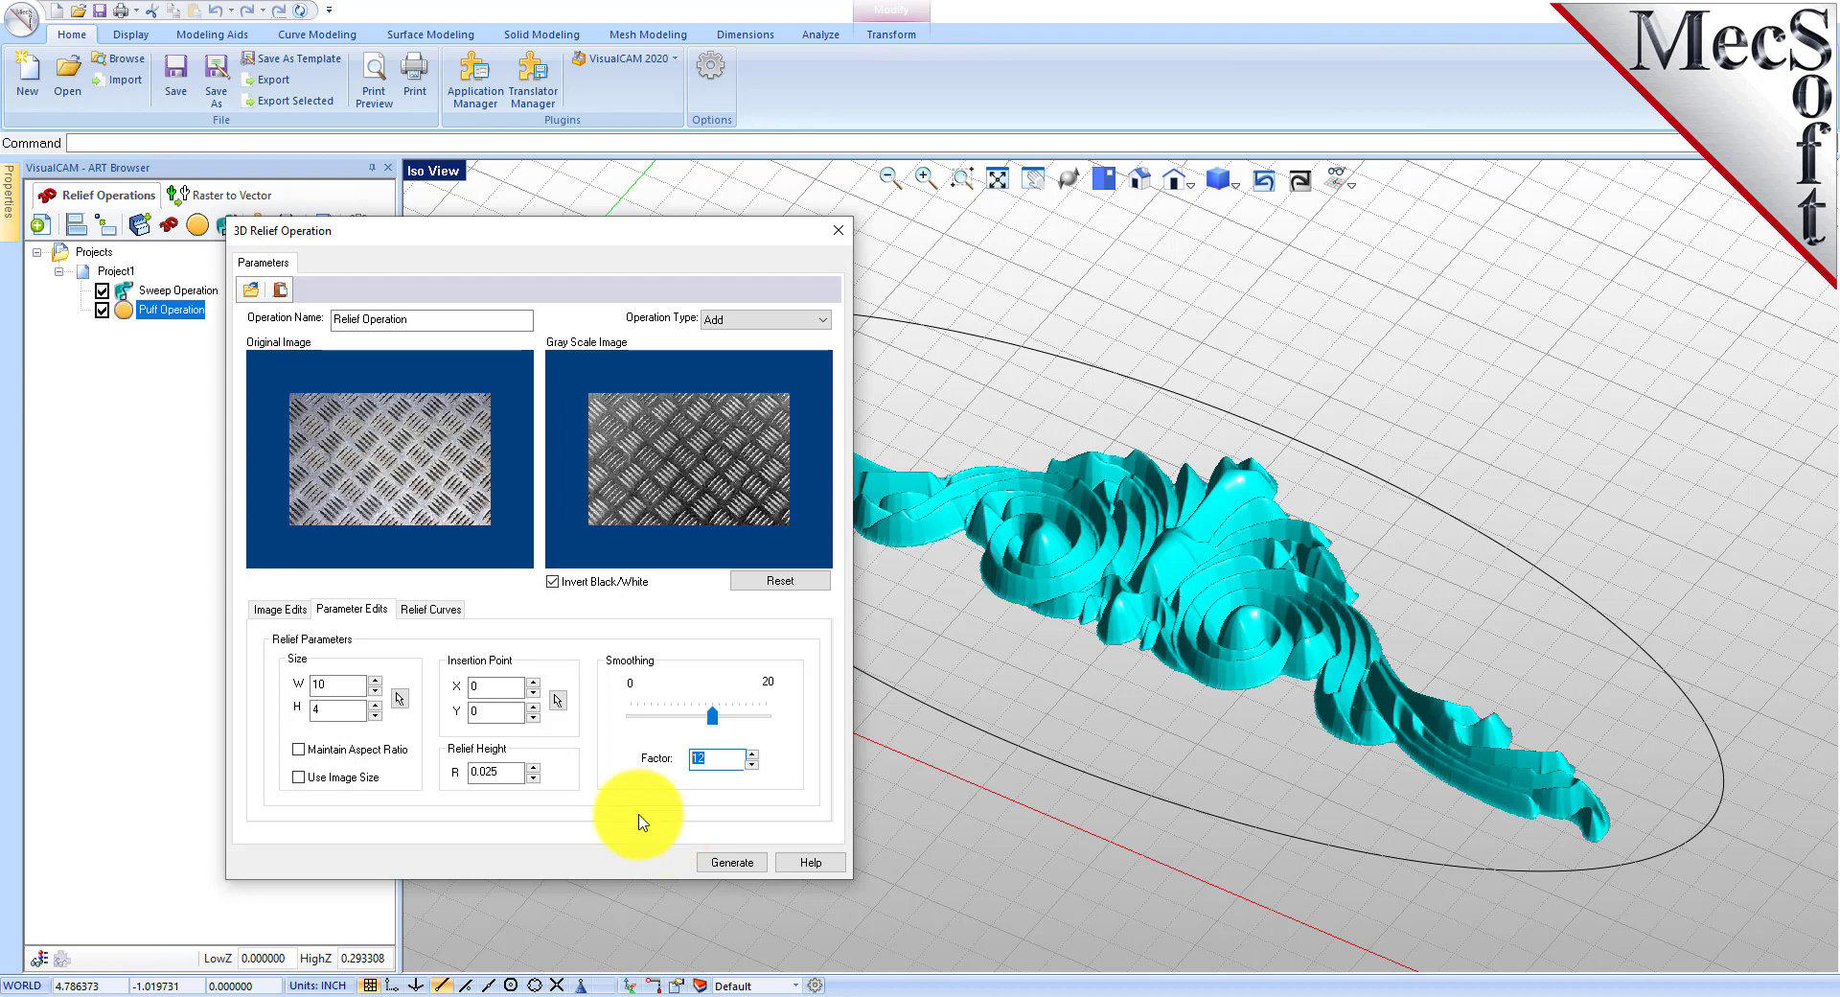
Remove BorderCurve 1 from the relief's Relief Curves list.
{"action": "left_click", "coordinate": [436, 610]}
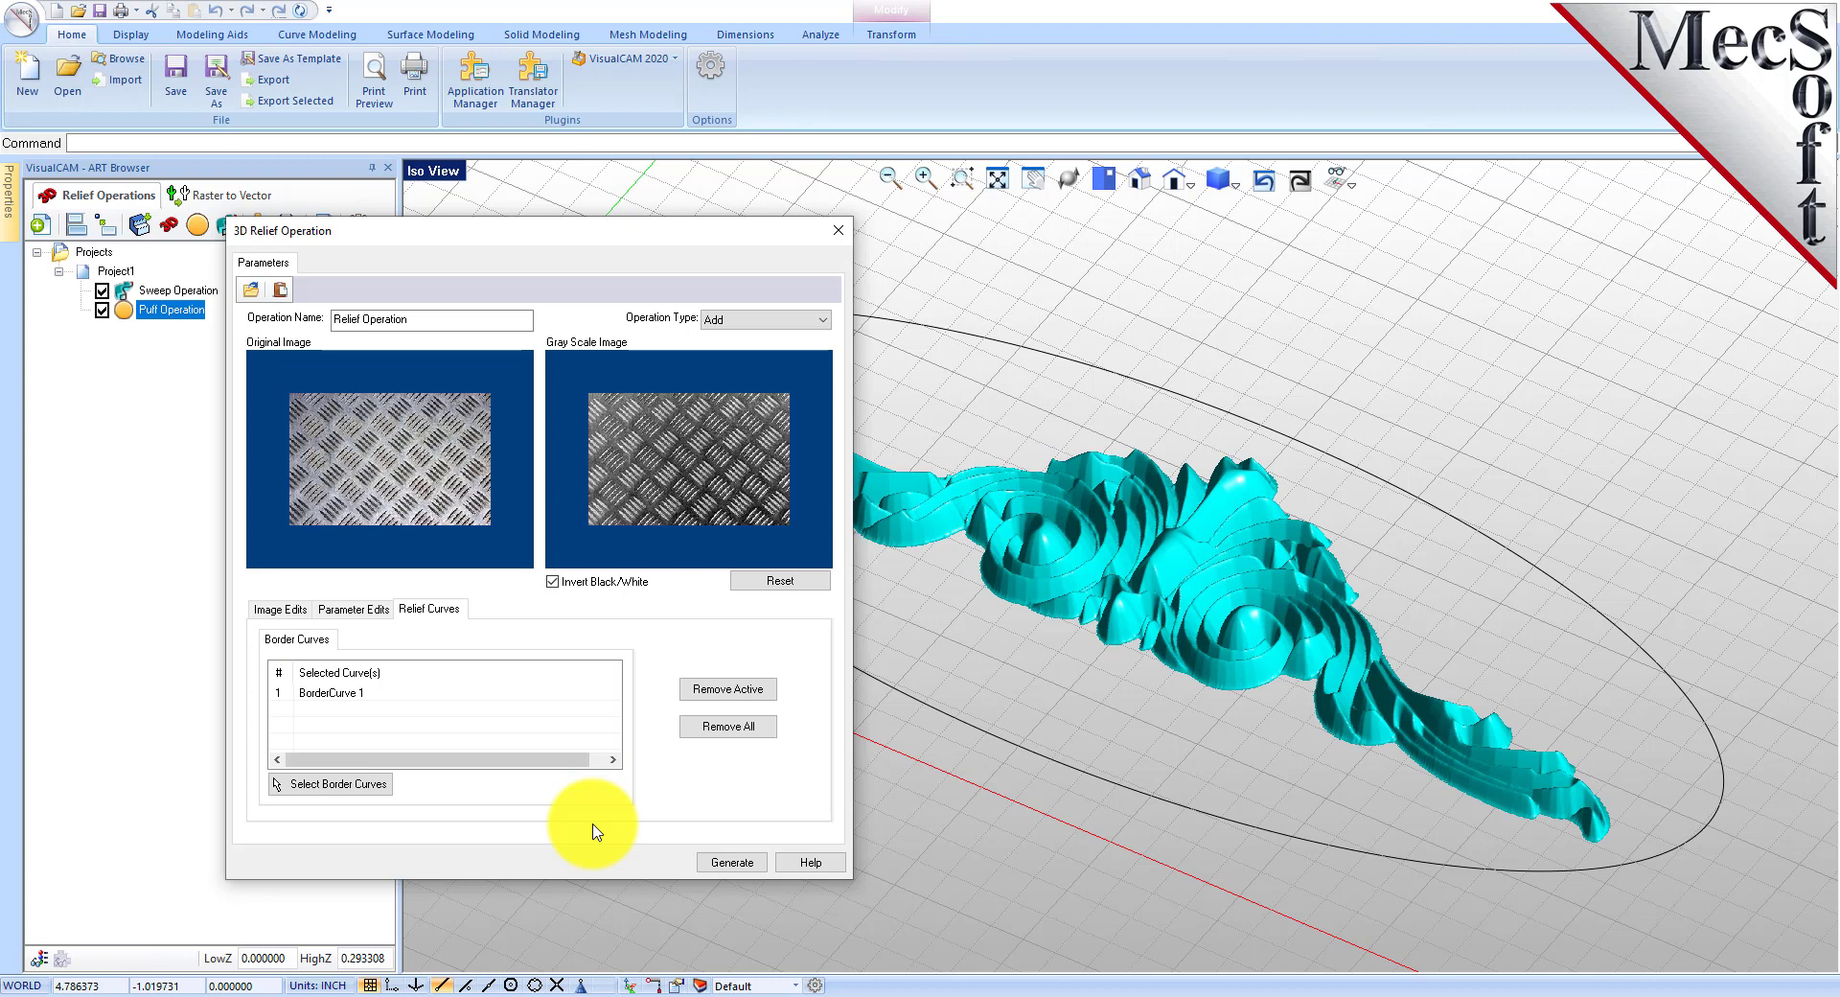
{"action": "left_click", "coordinate": [337, 698]}
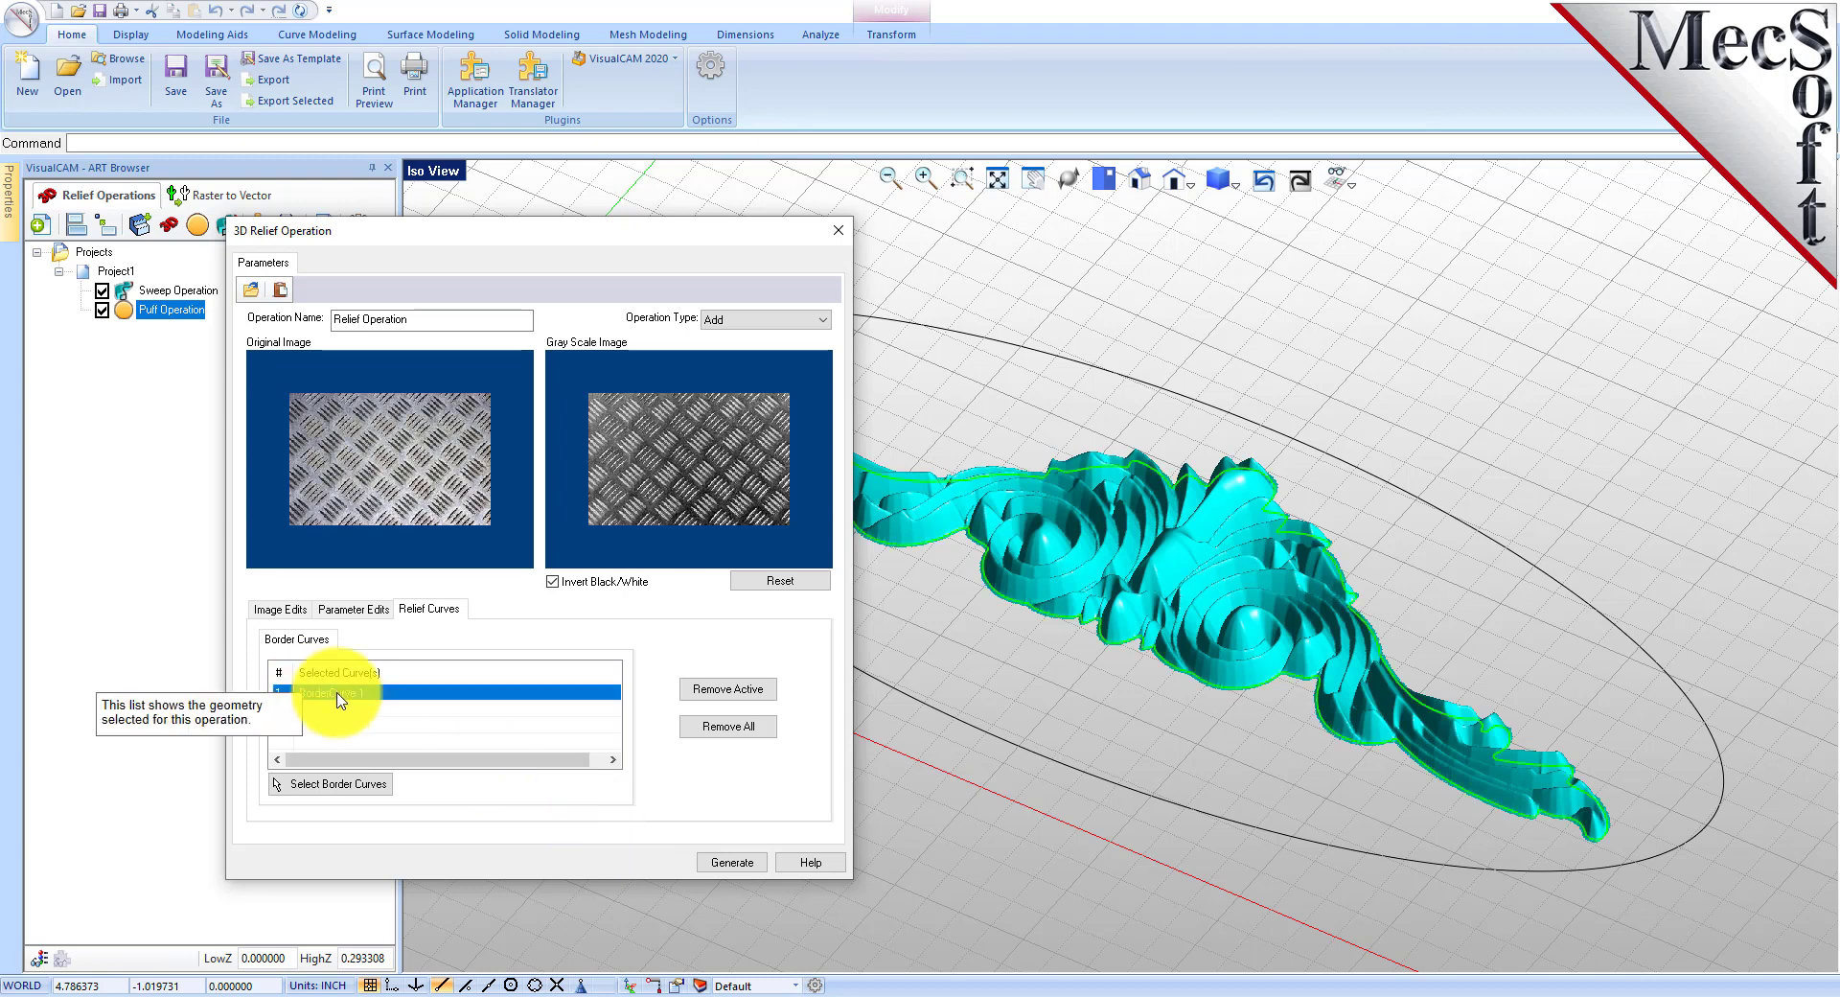
{"action": "left_click", "coordinate": [758, 692]}
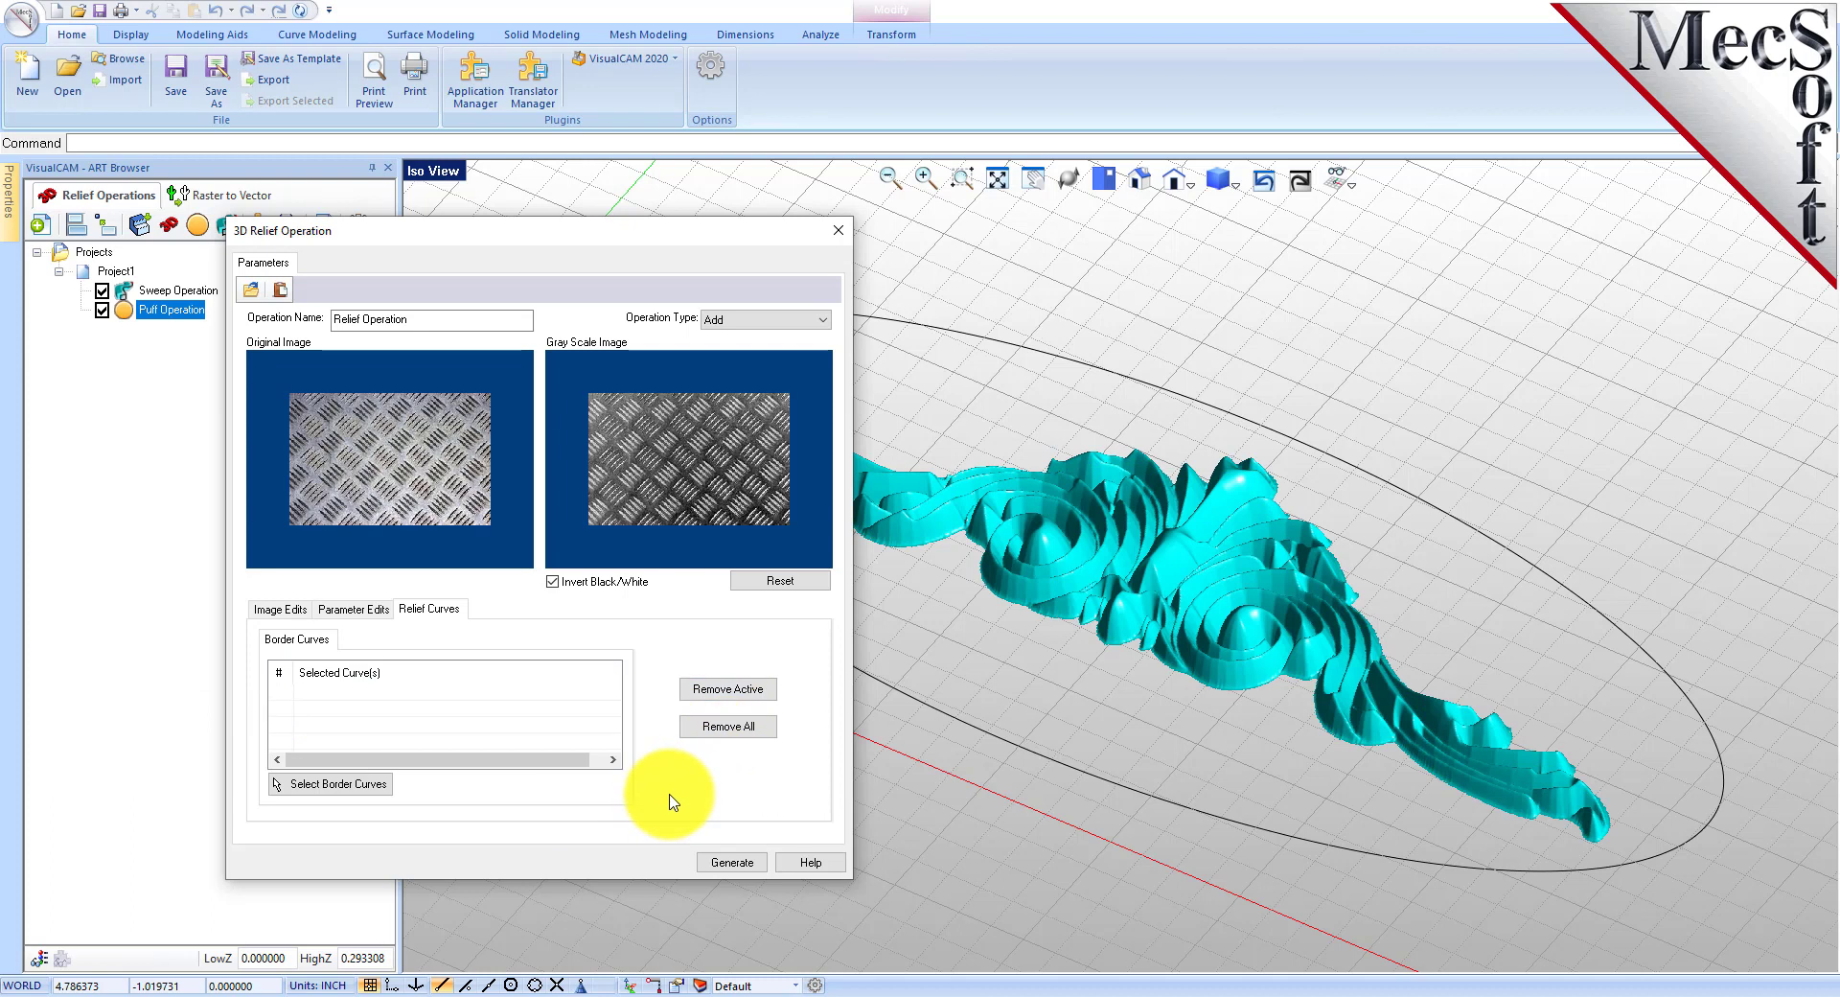
Use the oval as the relief's border curve and generate the checker-plate relief.
{"action": "left_click", "coordinate": [341, 796]}
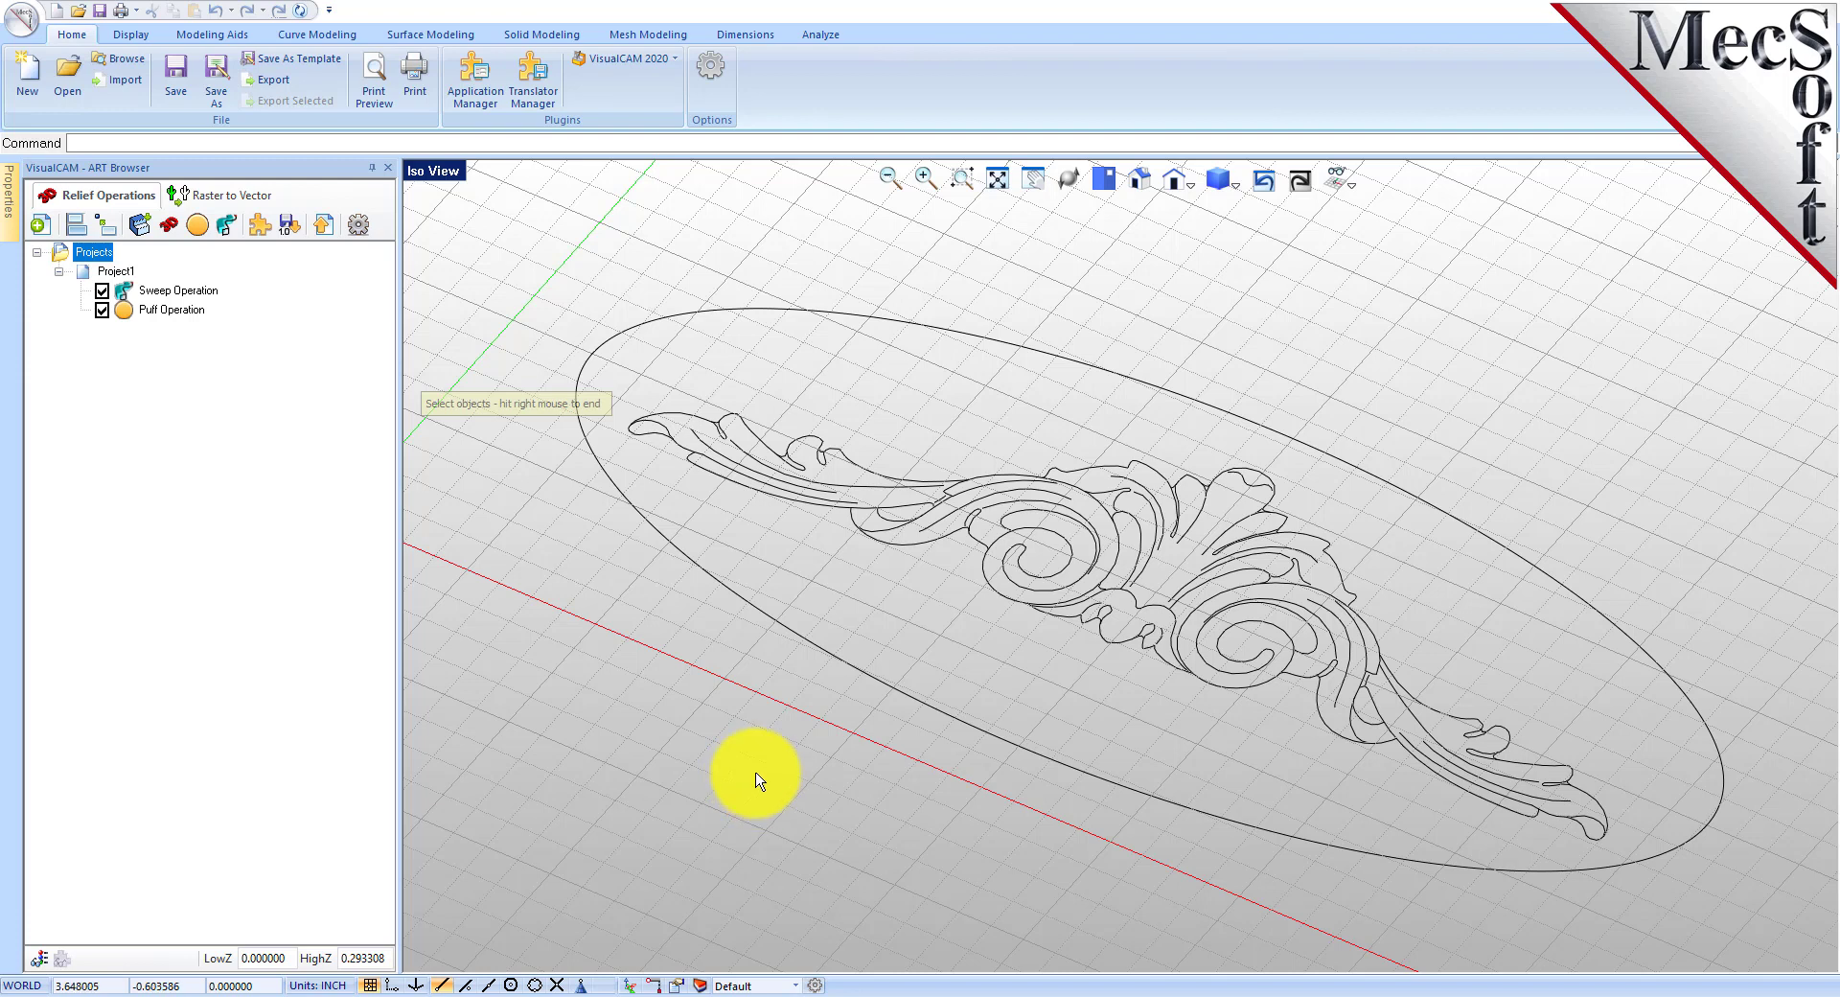
{"action": "left_click", "coordinate": [1088, 374]}
{"action": "right_click", "coordinate": [657, 576]}
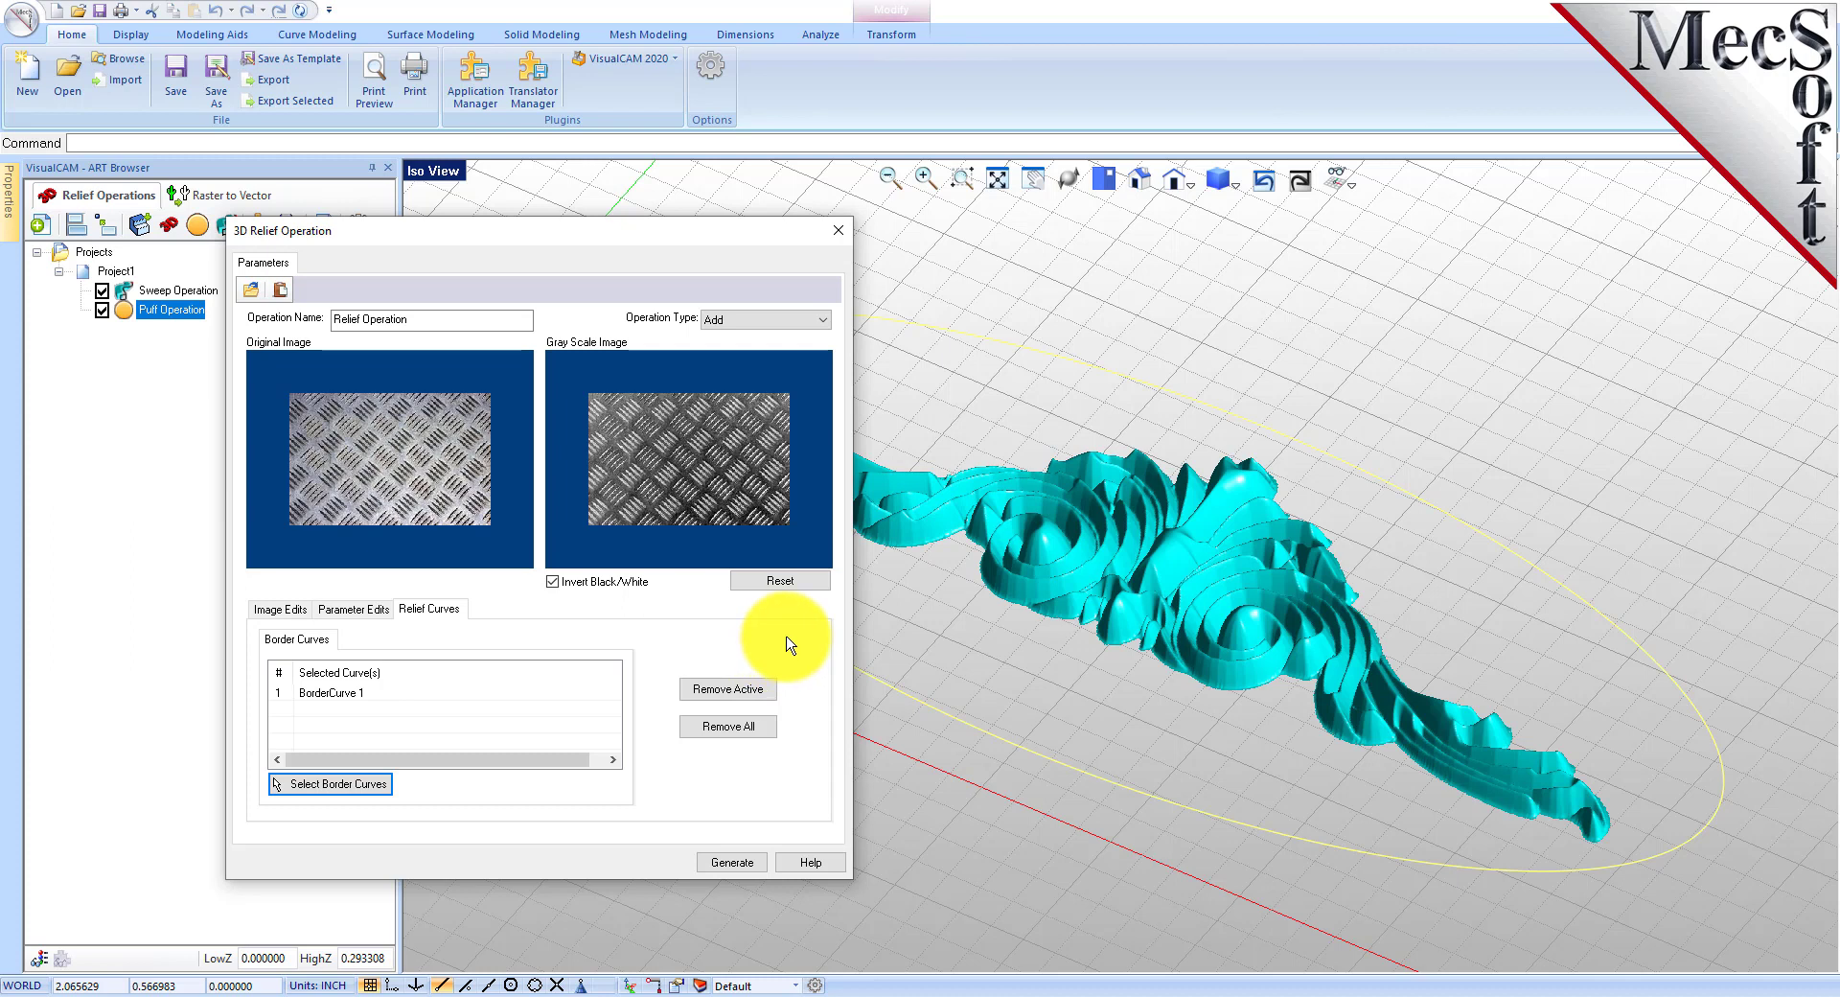
{"action": "left_click", "coordinate": [736, 863]}
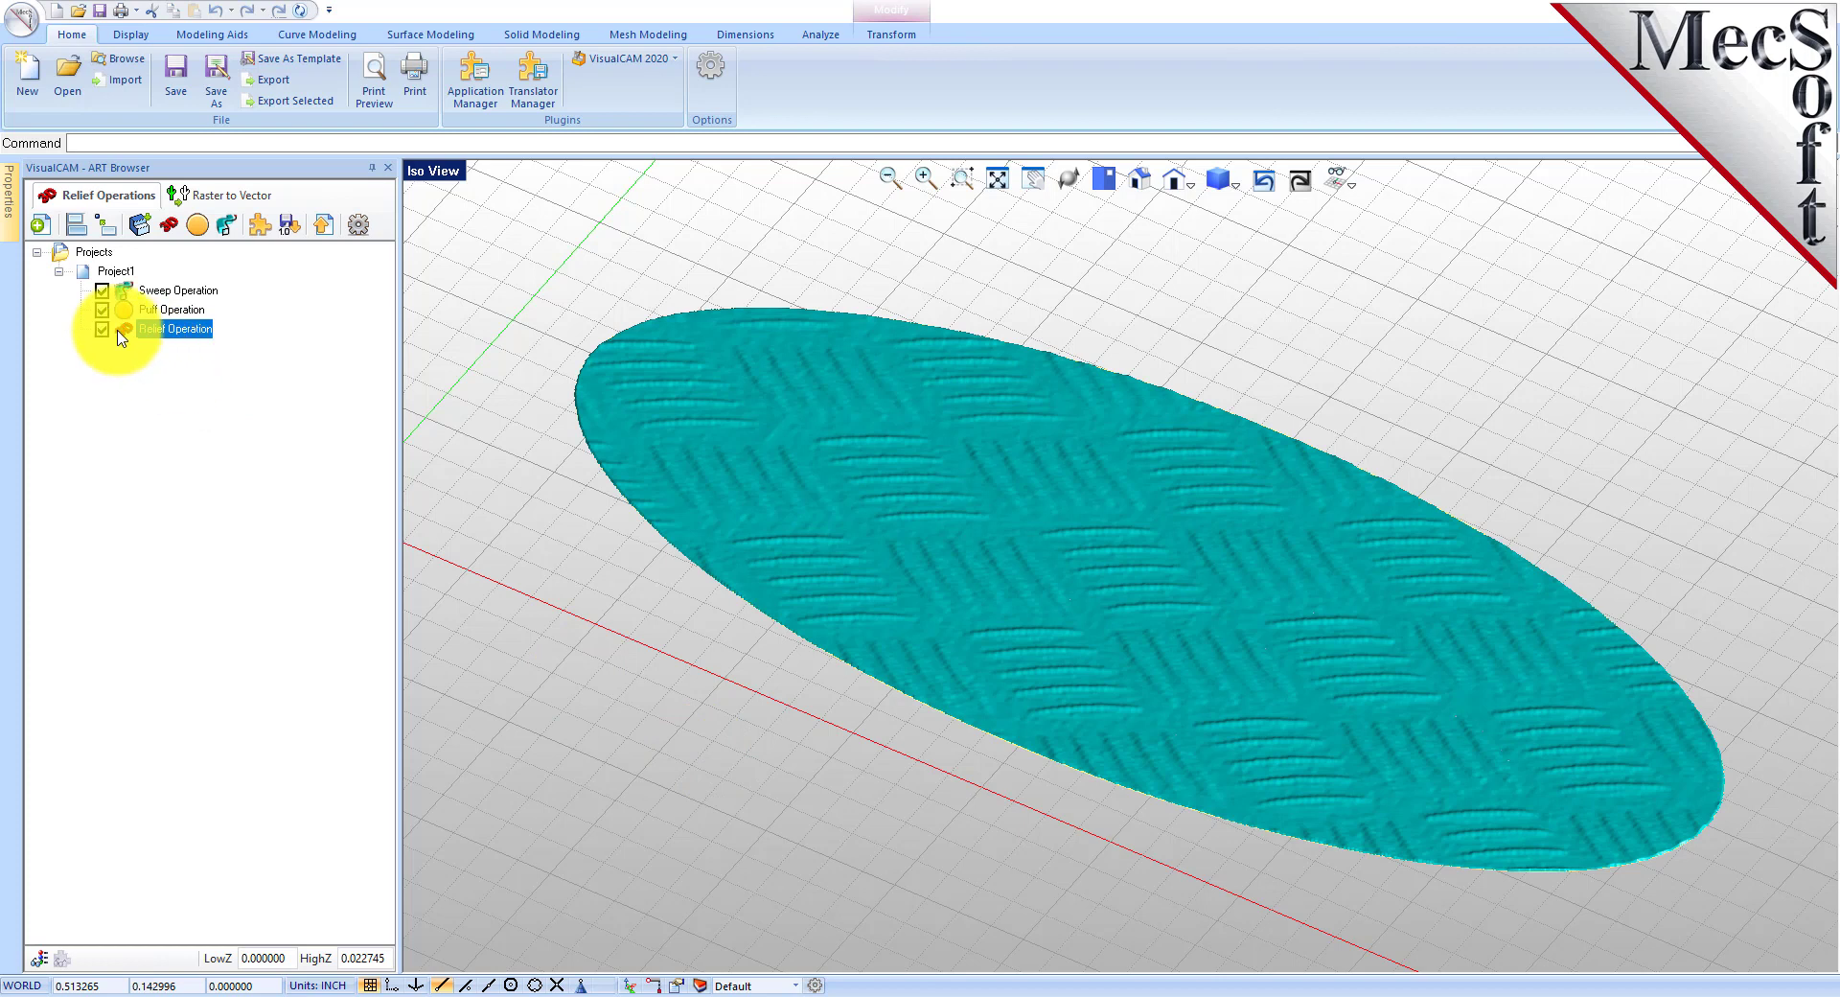
Preview the Sweep, Puff and Relief operations in turn, then the combined Project1 plaque.
{"action": "mouse_move", "coordinate": [784, 561]}
{"action": "middle_mouse_down"}
{"action": "mouse_move", "coordinate": [1108, 604]}
{"action": "mouse_move", "coordinate": [1109, 629]}
{"action": "mouse_move", "coordinate": [1102, 460]}
{"action": "mouse_move", "coordinate": [1126, 571]}
{"action": "middle_mouse_up"}
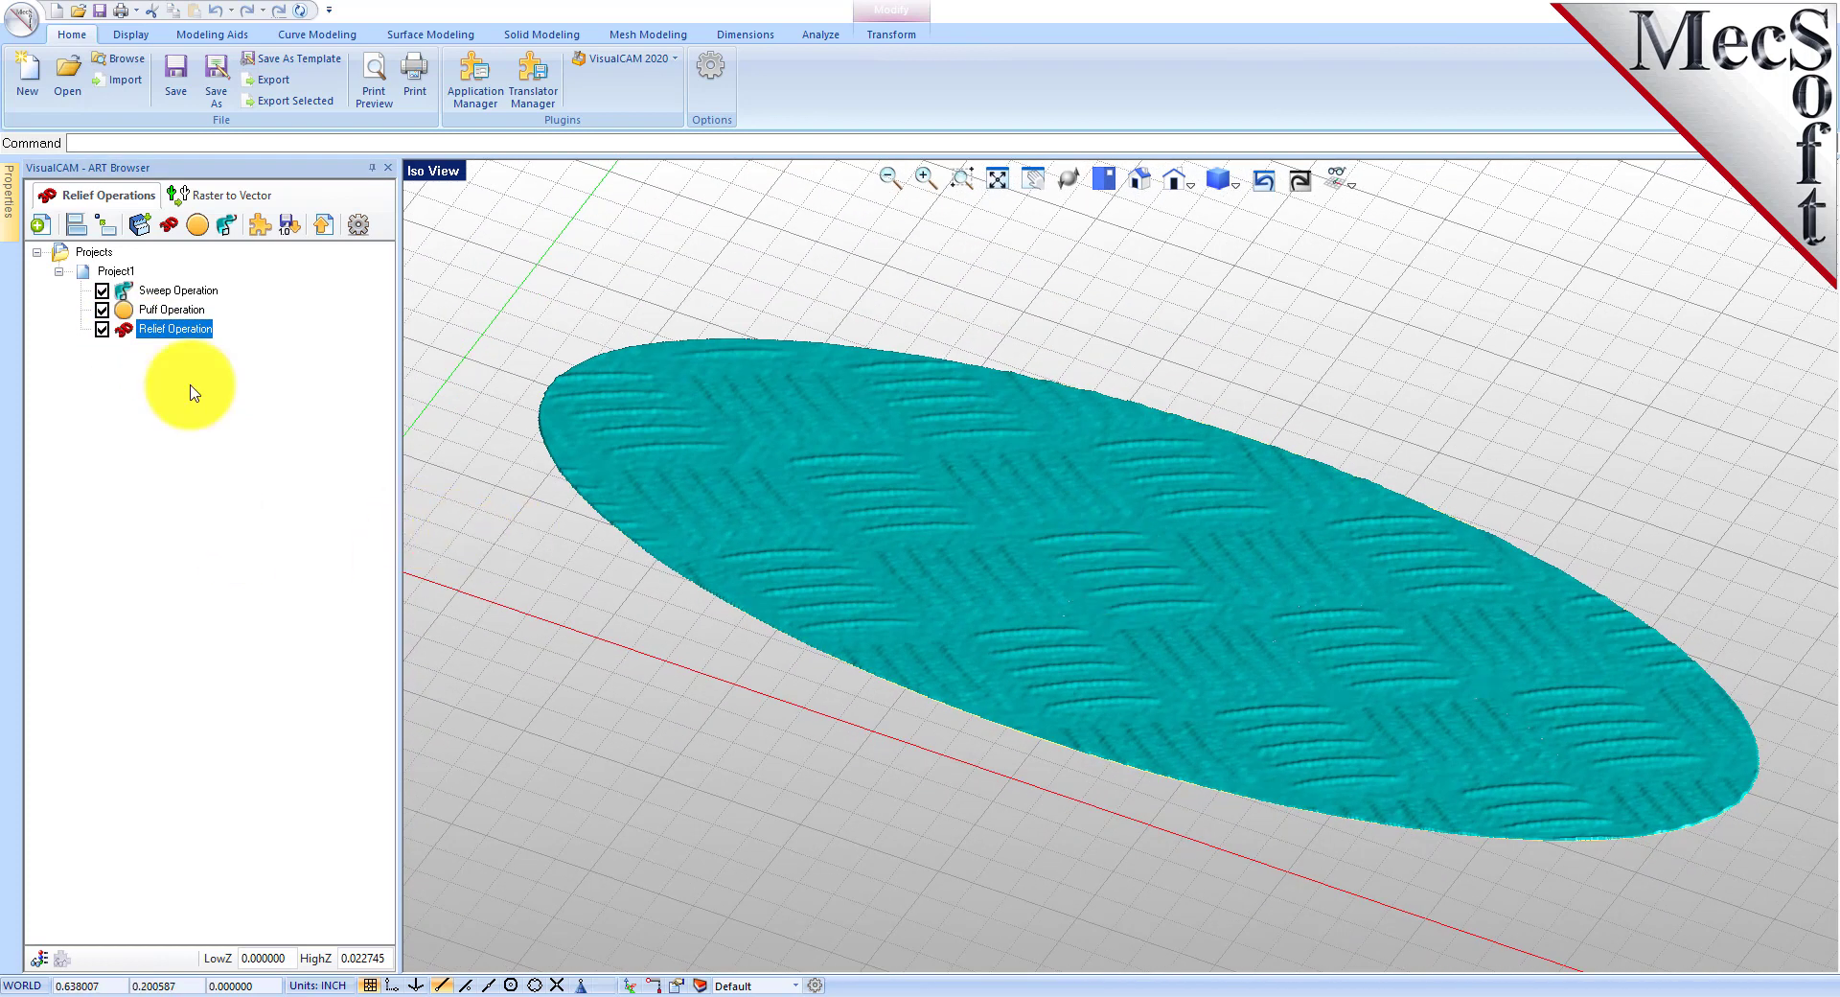
{"action": "left_click", "coordinate": [176, 291]}
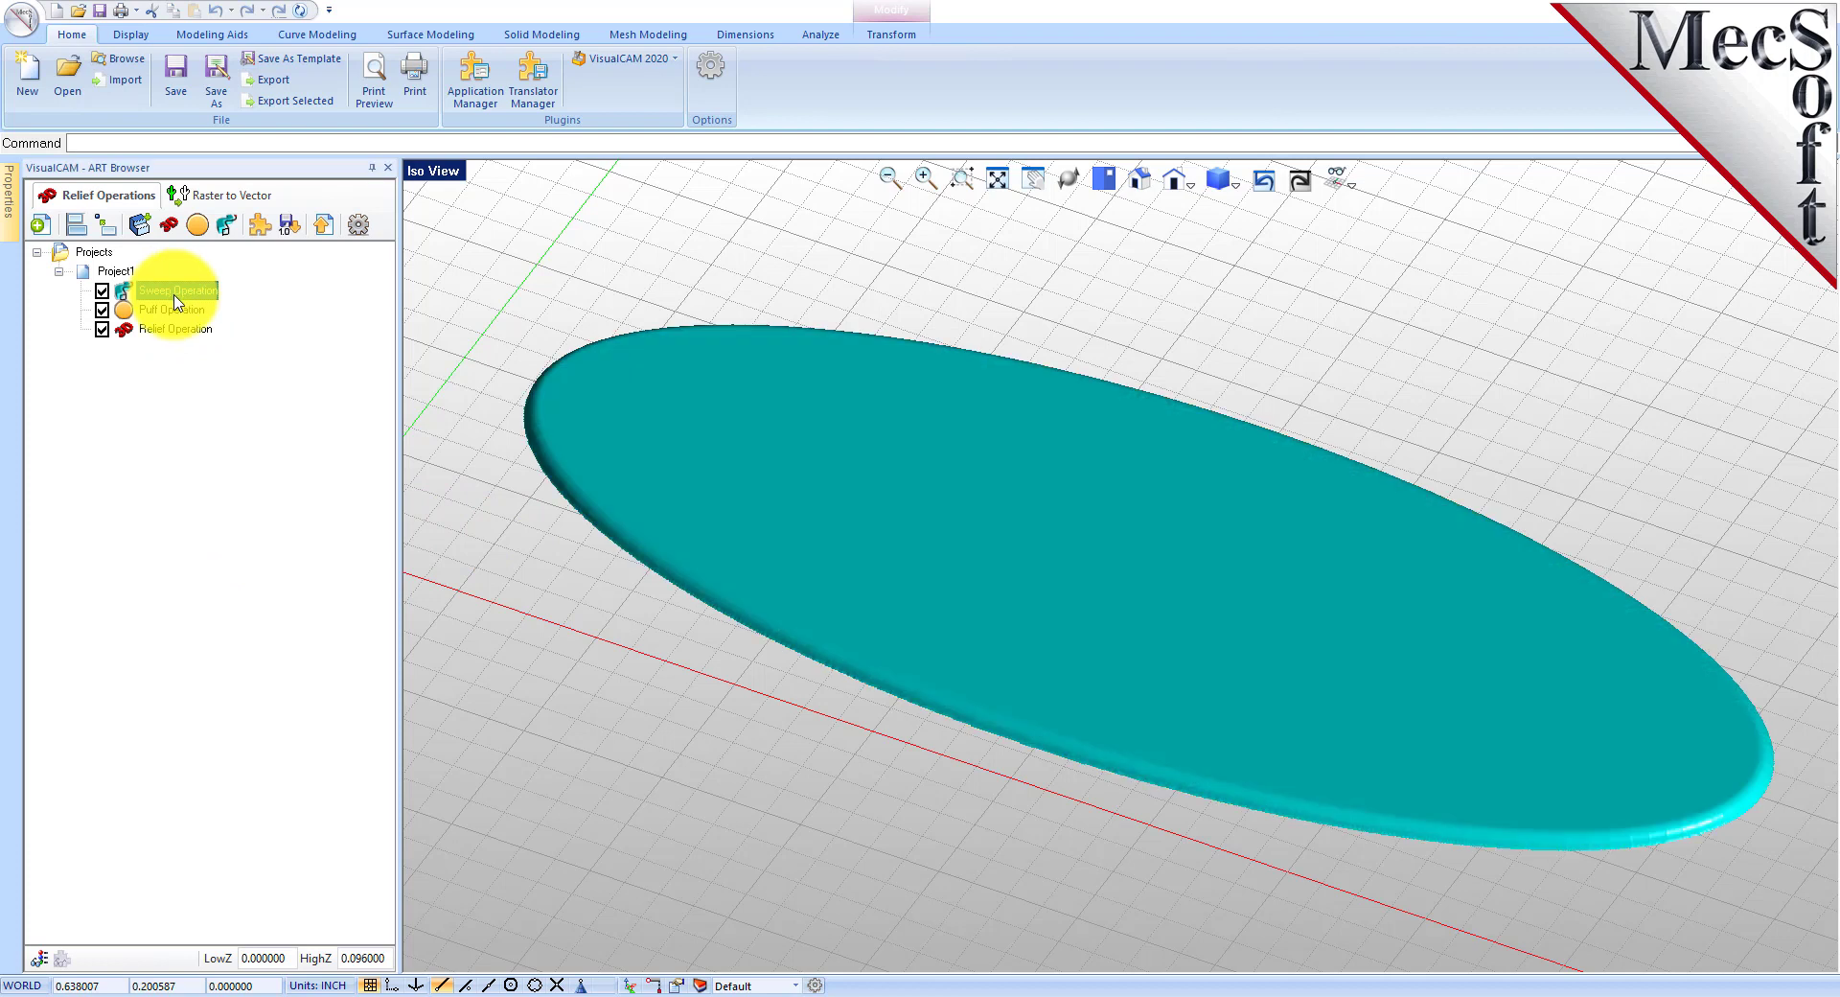
{"action": "left_click", "coordinate": [173, 308]}
{"action": "left_click", "coordinate": [176, 329]}
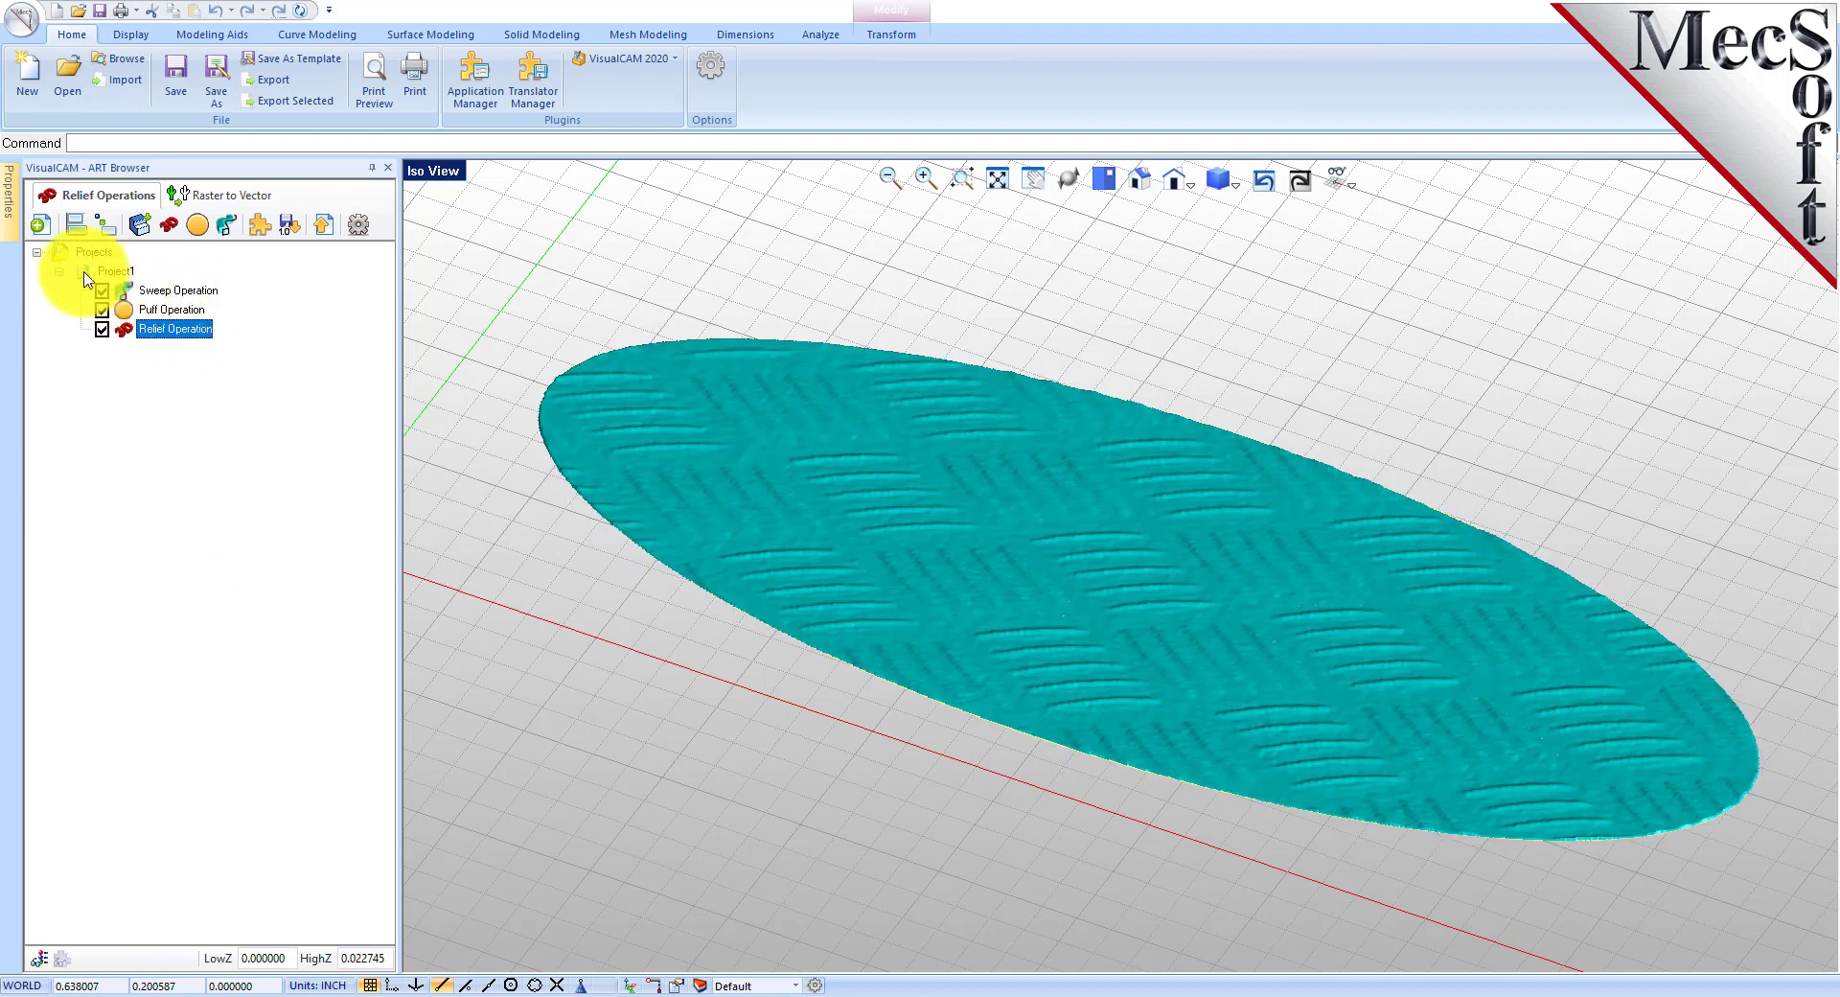
{"action": "left_click", "coordinate": [85, 276]}
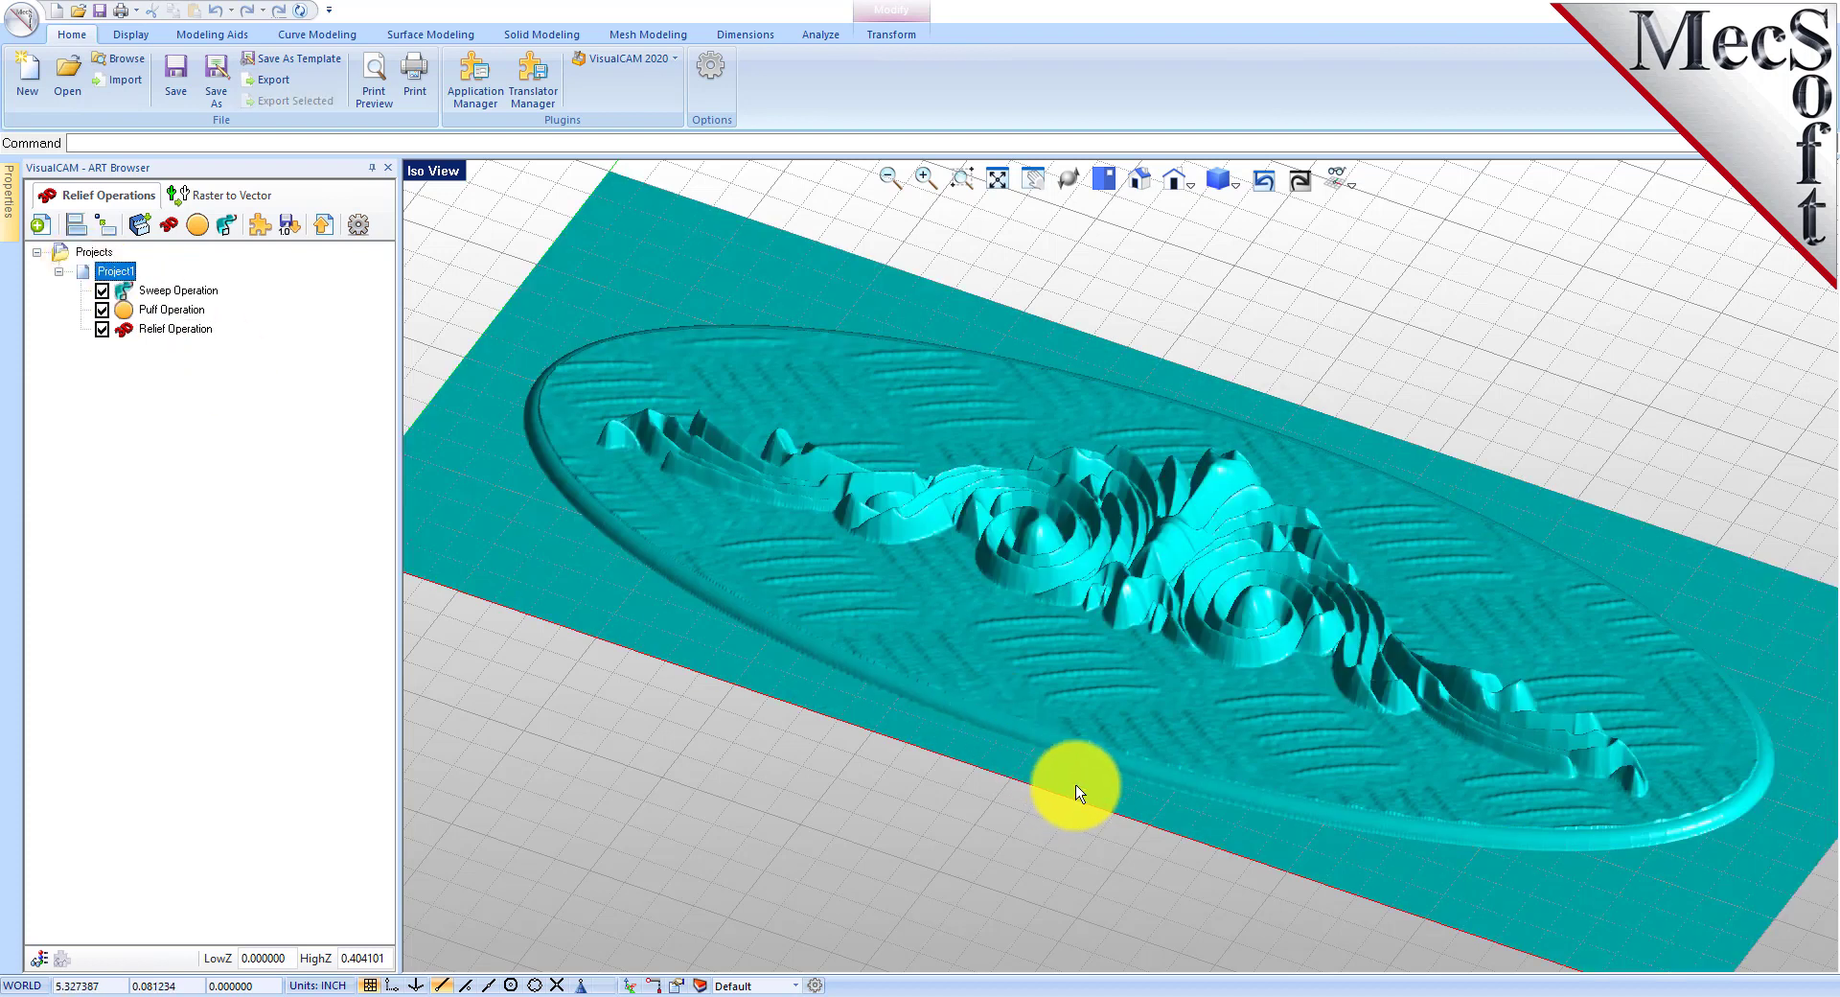
Pan the view to centre the plaque before exporting the relief as a mesh.
{"action": "mouse_move", "coordinate": [1090, 801]}
{"action": "middle_mouse_down"}
{"action": "mouse_move", "coordinate": [1115, 788]}
{"action": "mouse_move", "coordinate": [1162, 834]}
{"action": "mouse_move", "coordinate": [1163, 740]}
{"action": "mouse_move", "coordinate": [1121, 821]}
{"action": "mouse_move", "coordinate": [1089, 813]}
{"action": "middle_mouse_up"}
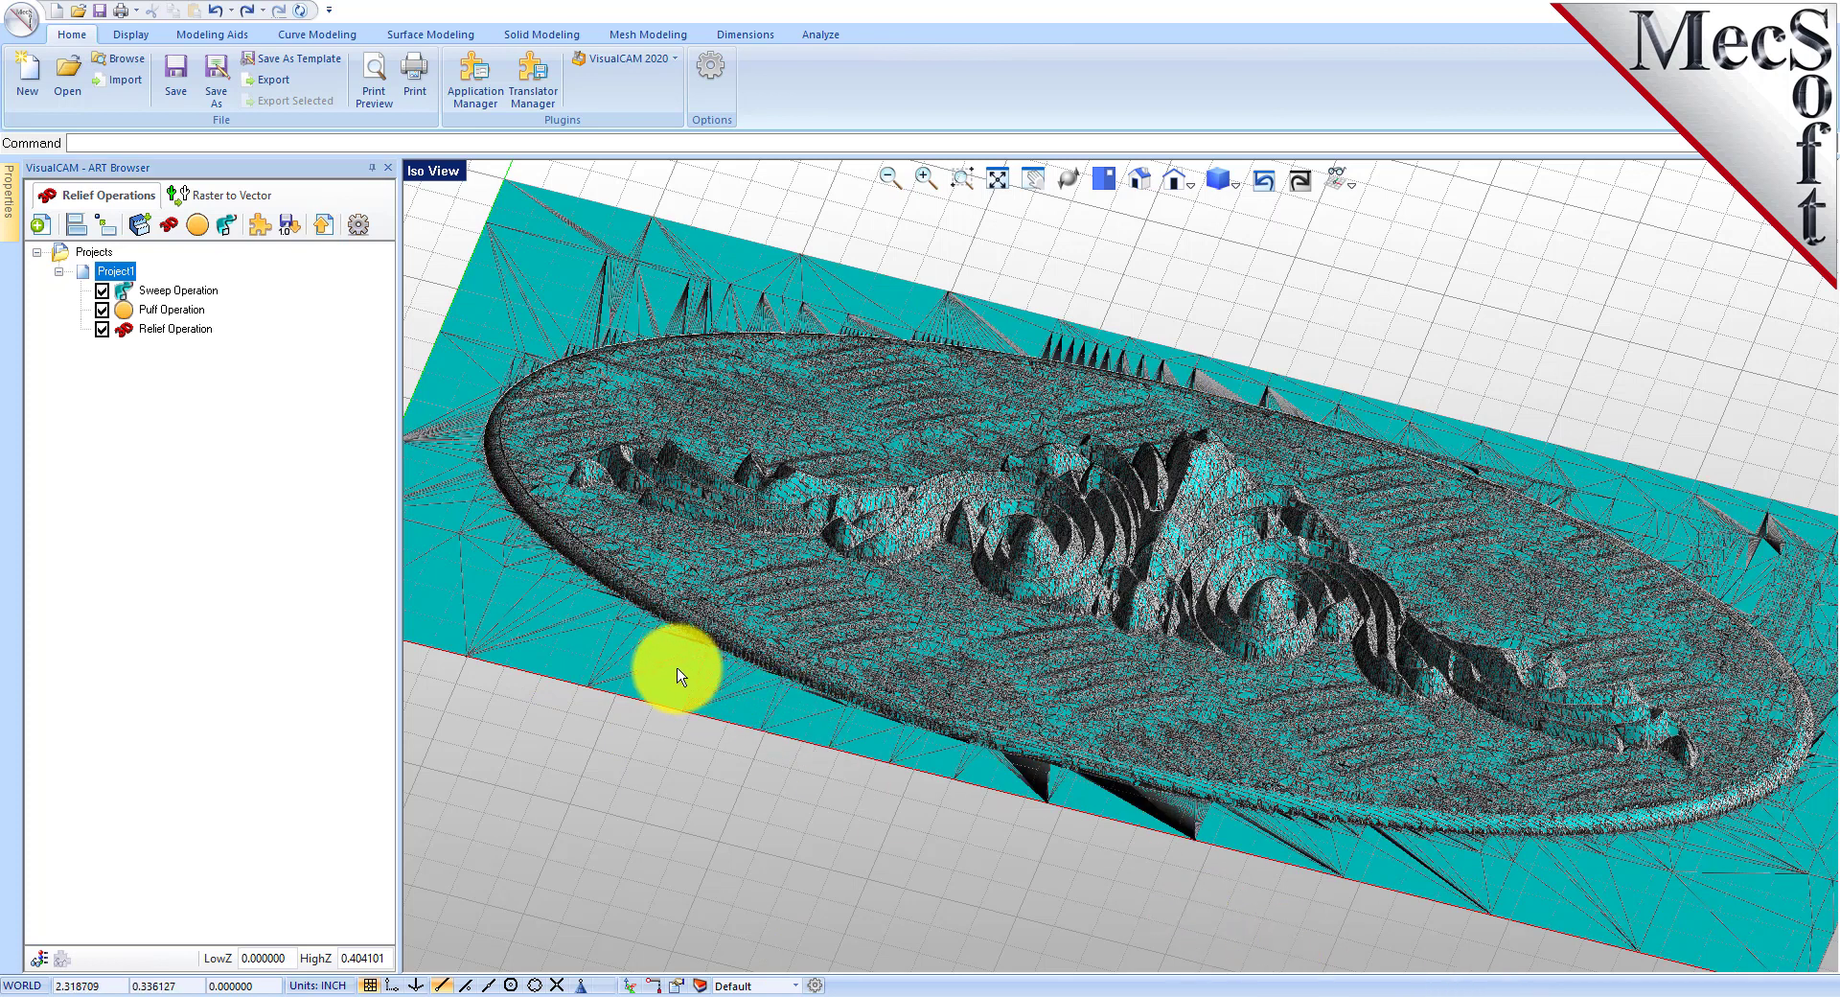
Uncheck the Sweep, Puff and Relief Operations so only the plaque mesh shows.
{"action": "left_click", "coordinate": [144, 291]}
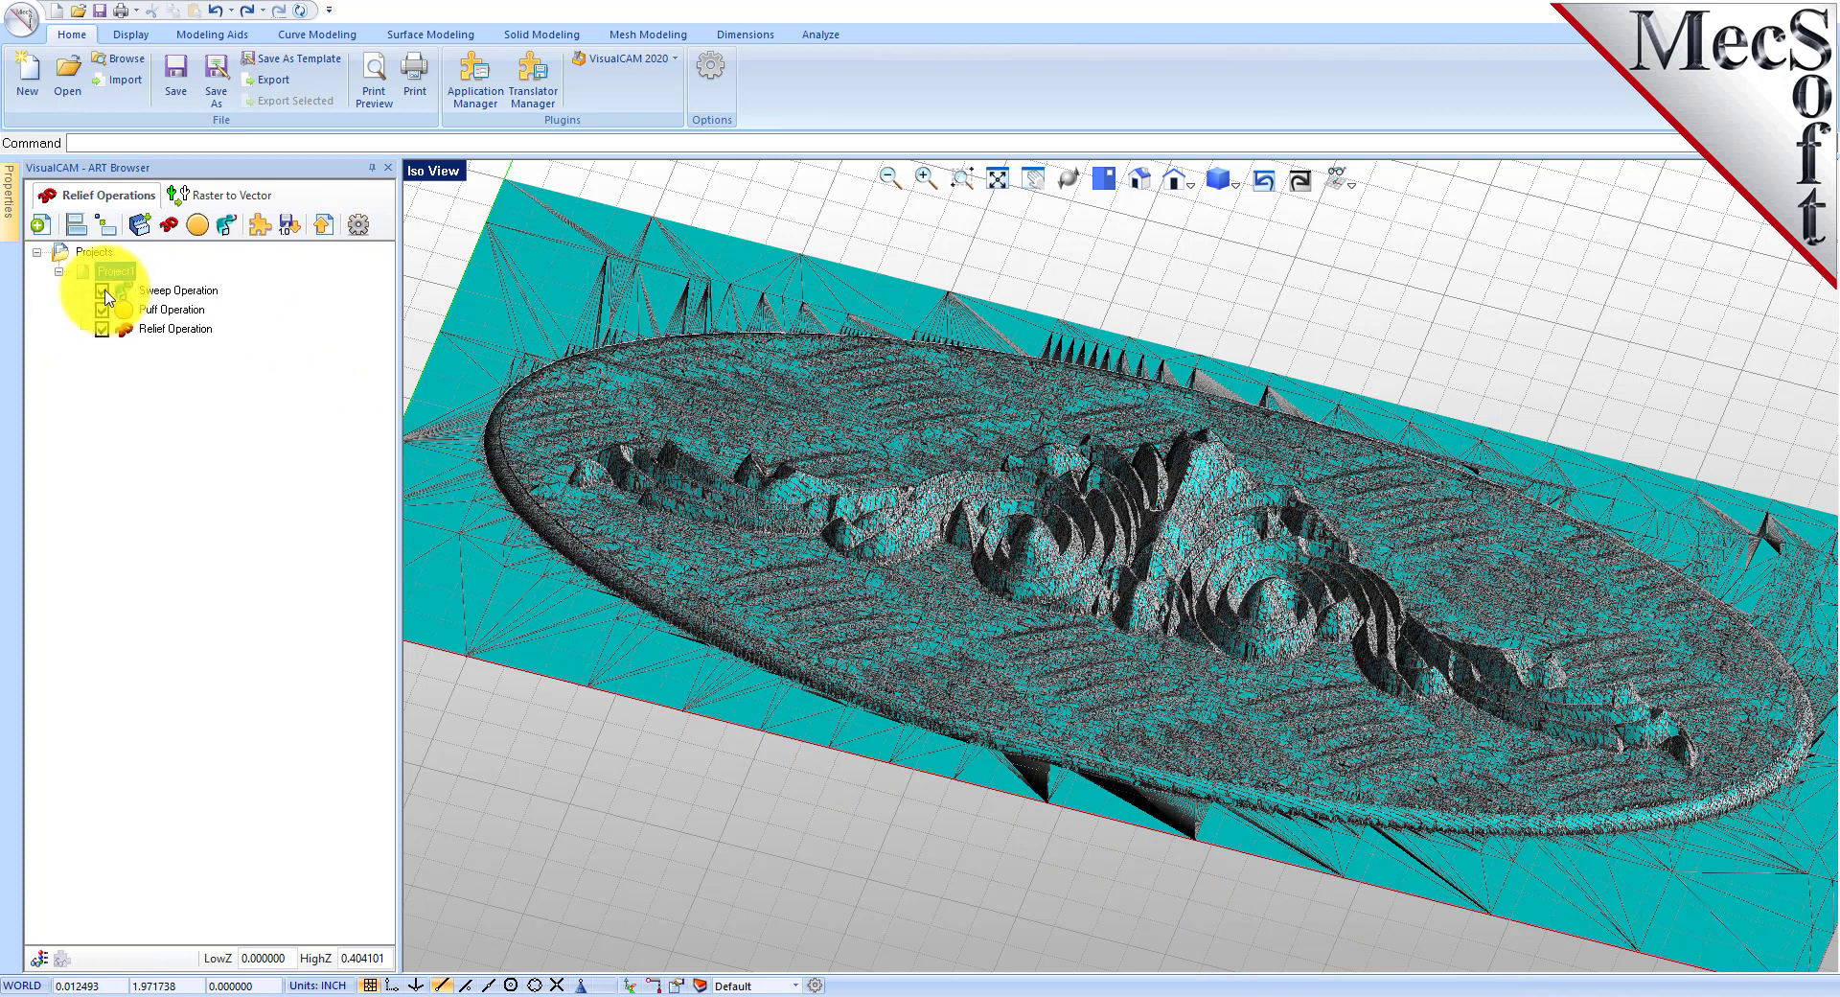
{"action": "left_click", "coordinate": [102, 328]}
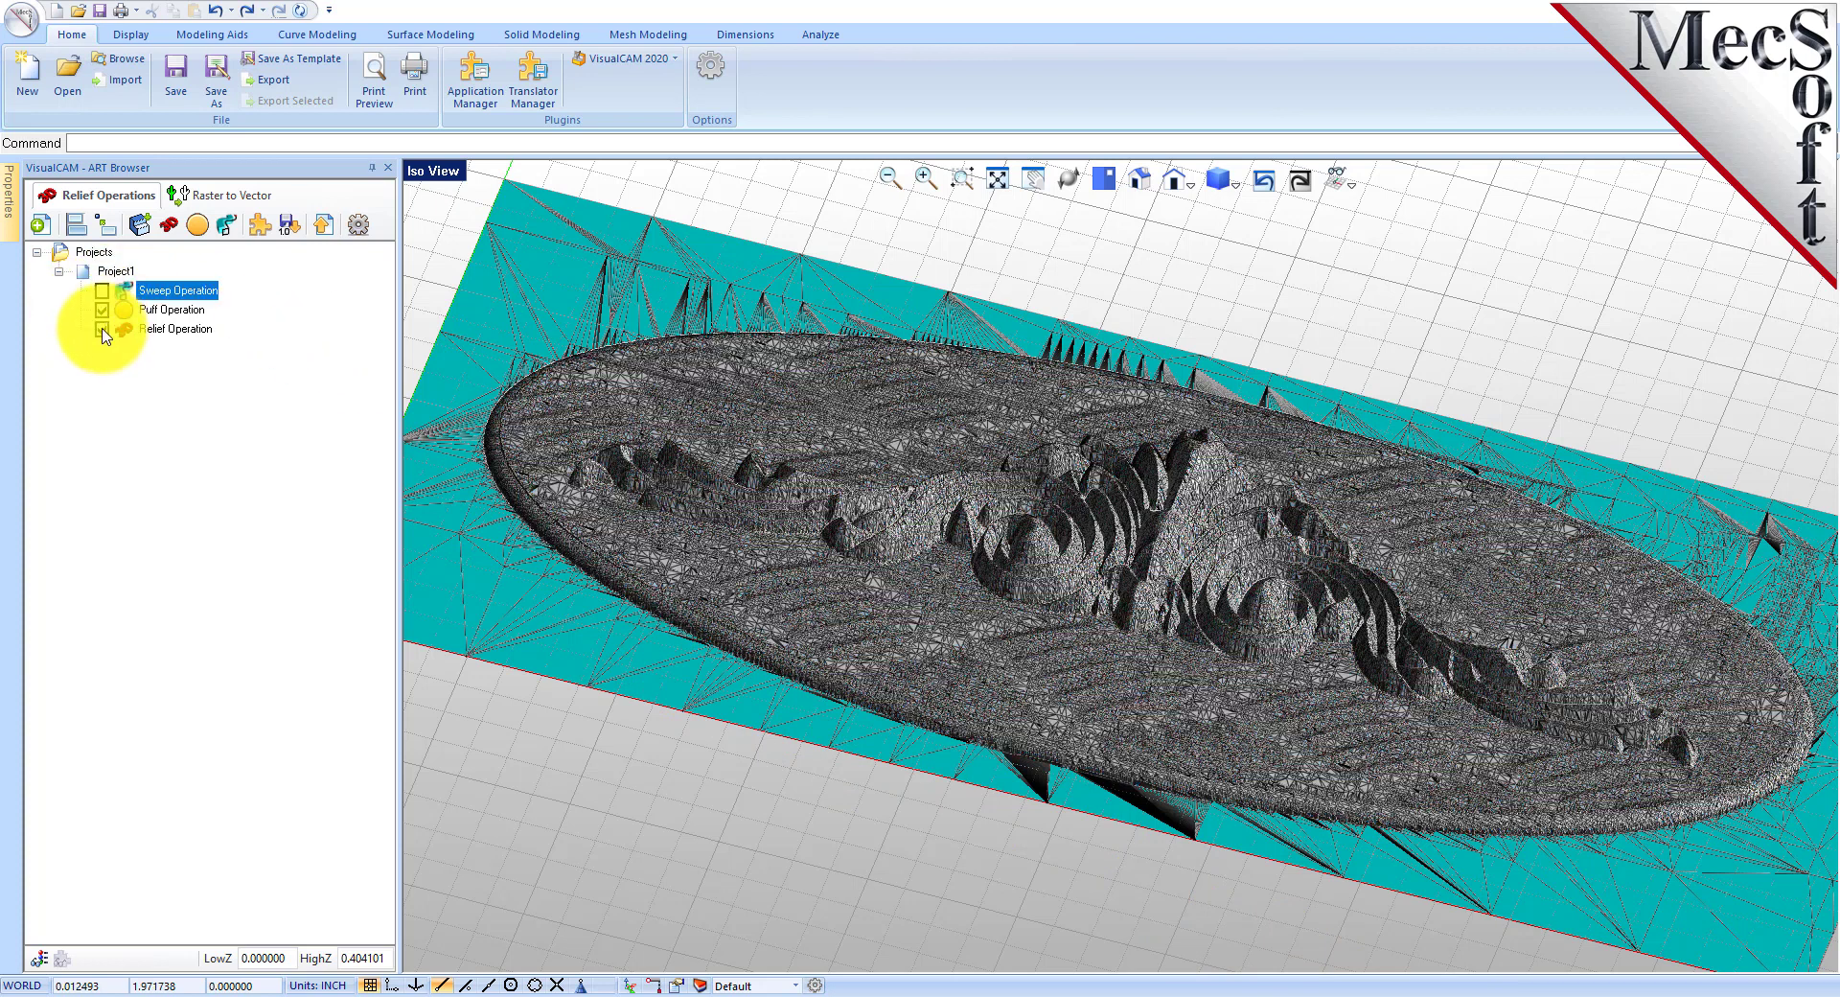
{"action": "left_click", "coordinate": [103, 310]}
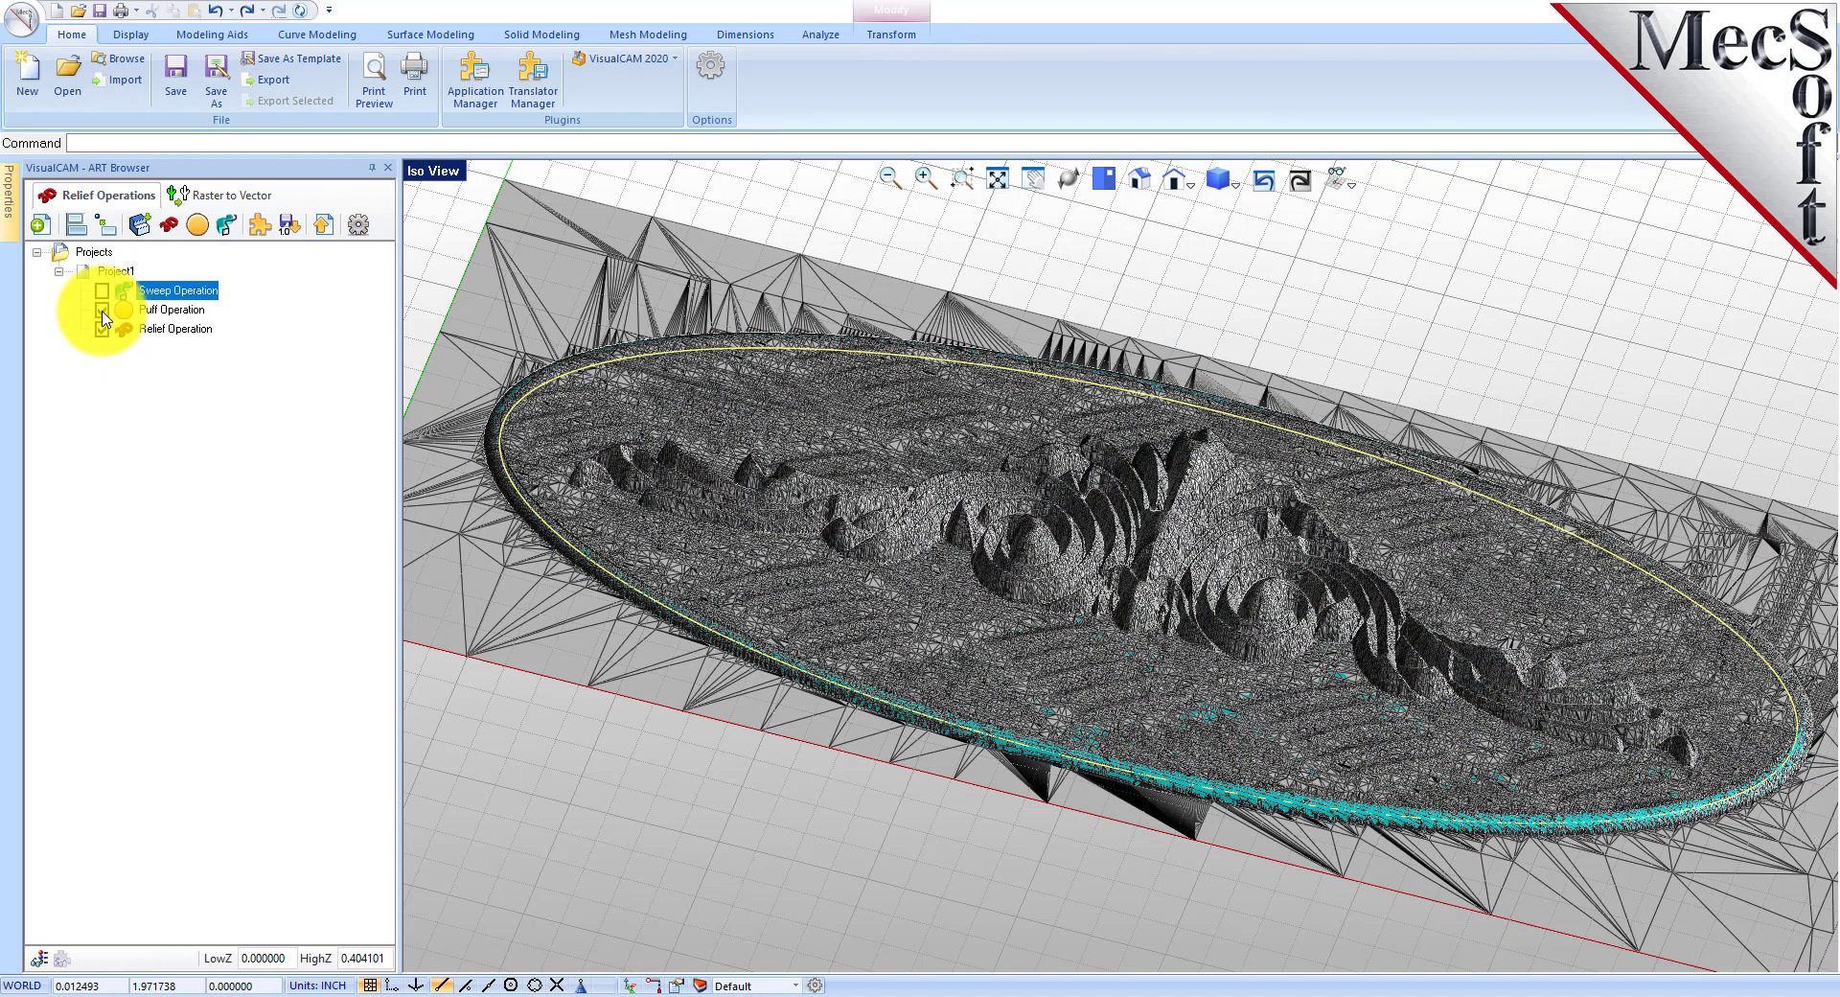
{"action": "left_click", "coordinate": [103, 310]}
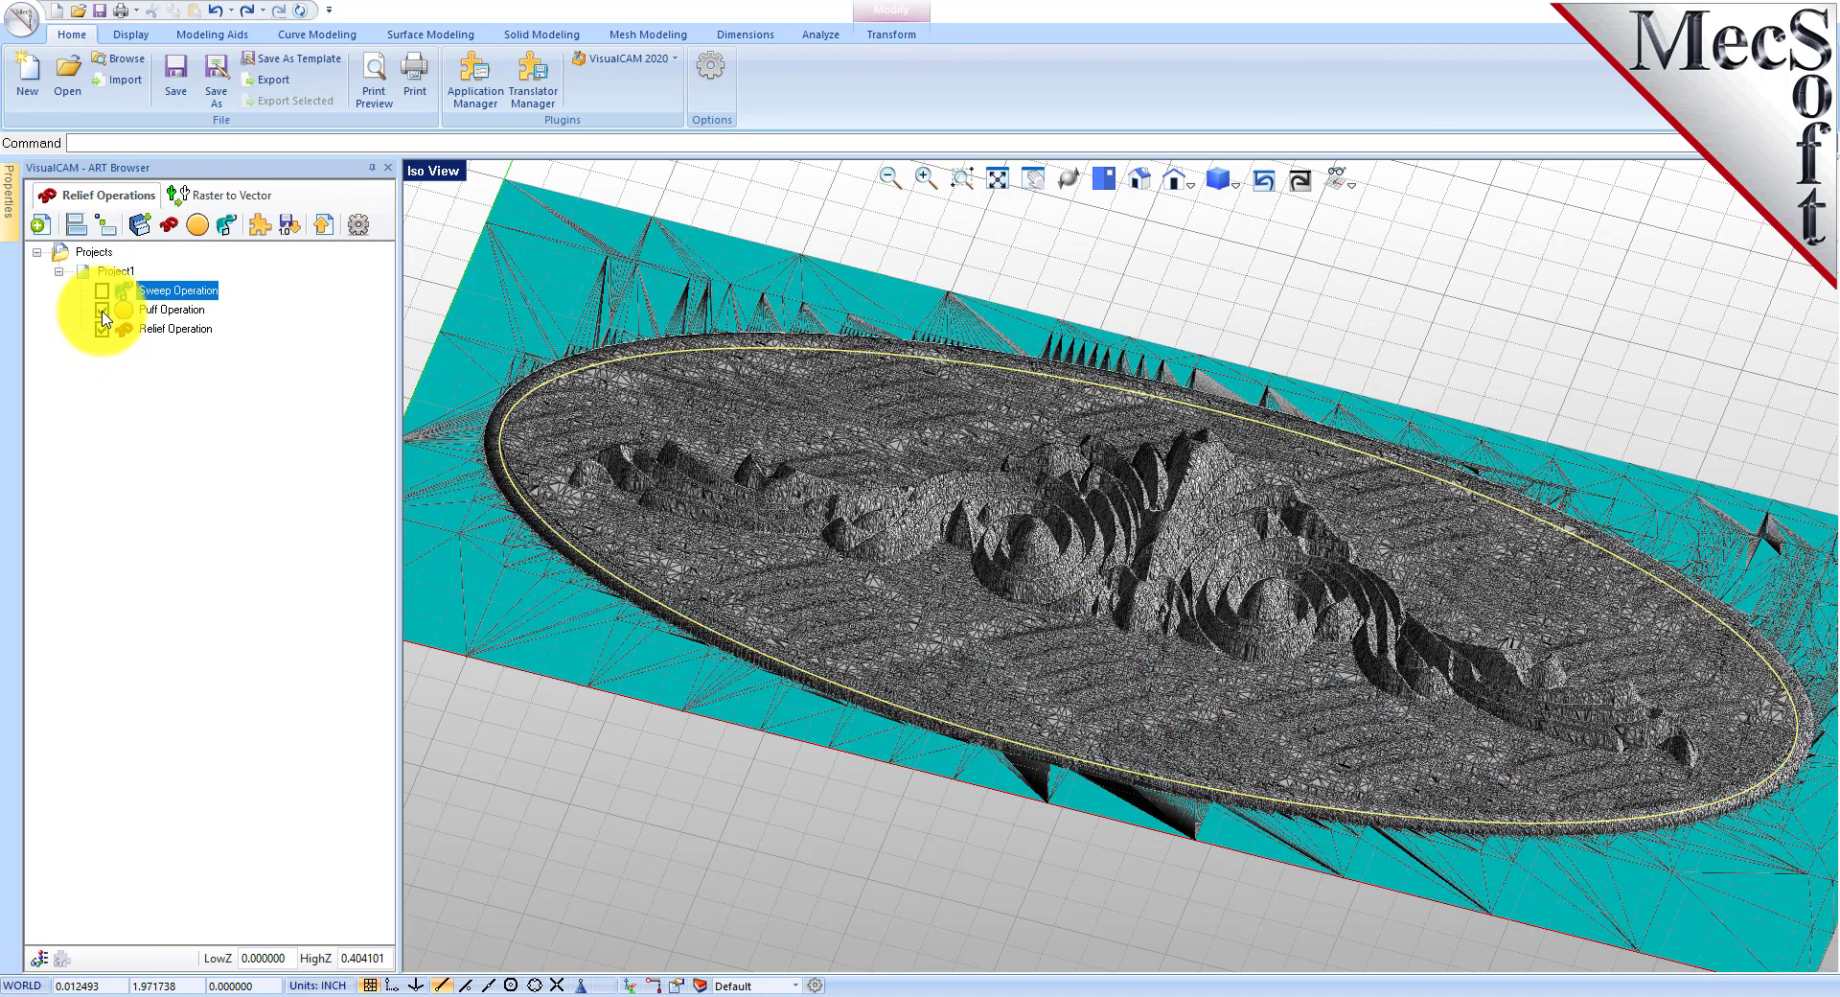
{"action": "left_click", "coordinate": [102, 329]}
{"action": "left_click", "coordinate": [102, 330]}
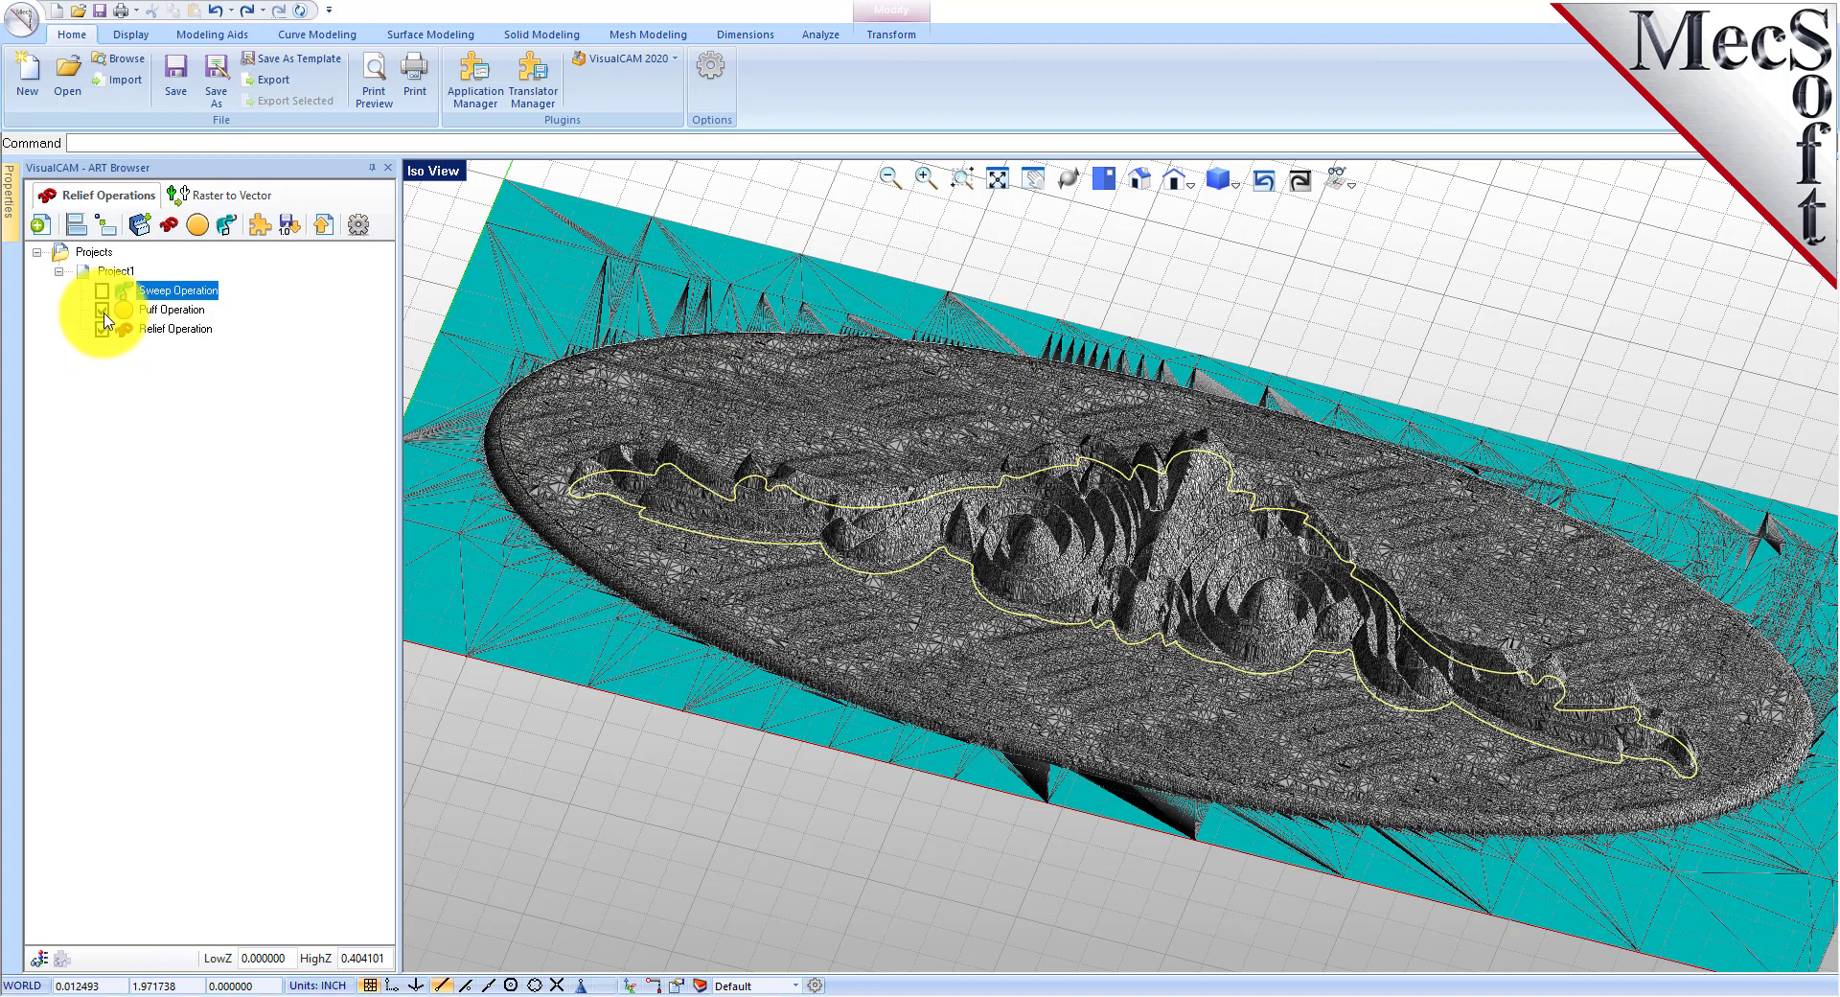
{"action": "left_click", "coordinate": [103, 311]}
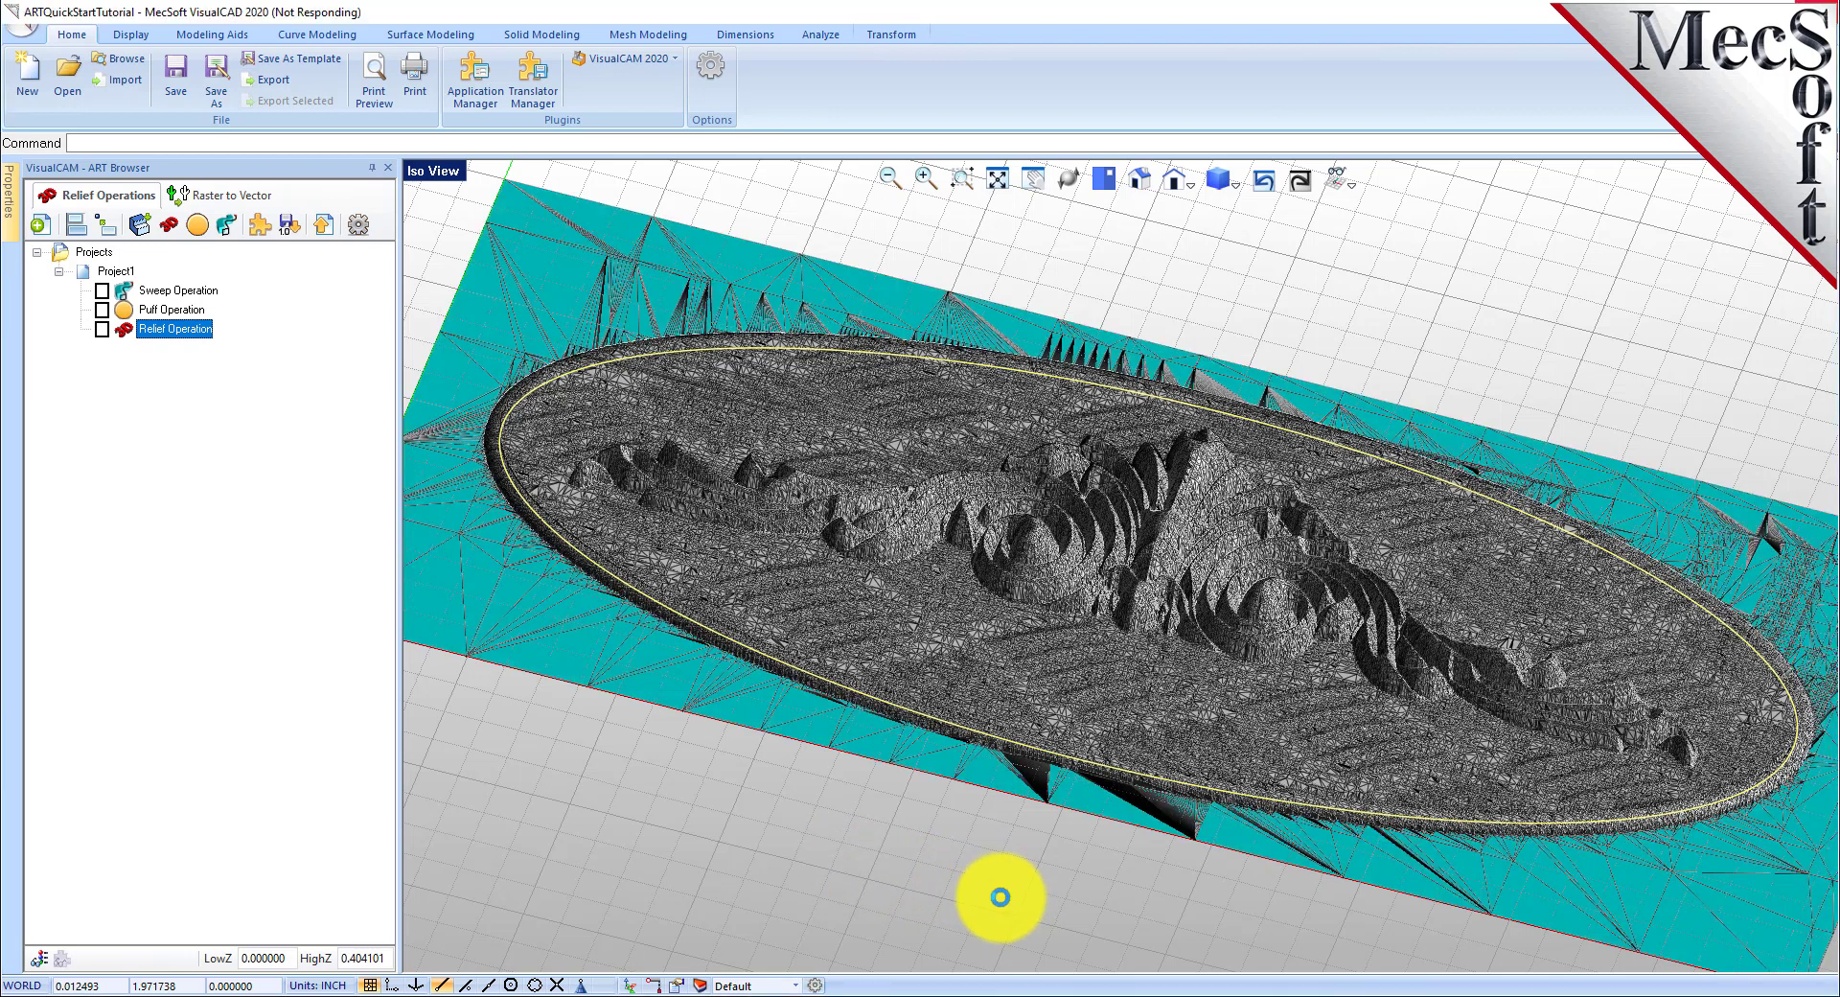
Select Puff Operation and orbit to a low side angle to inspect the mesh relief.
{"action": "key", "text": "Up"}
{"action": "middle_click_drag", "start_coordinate": [1033, 911], "coordinate": [1083, 831]}
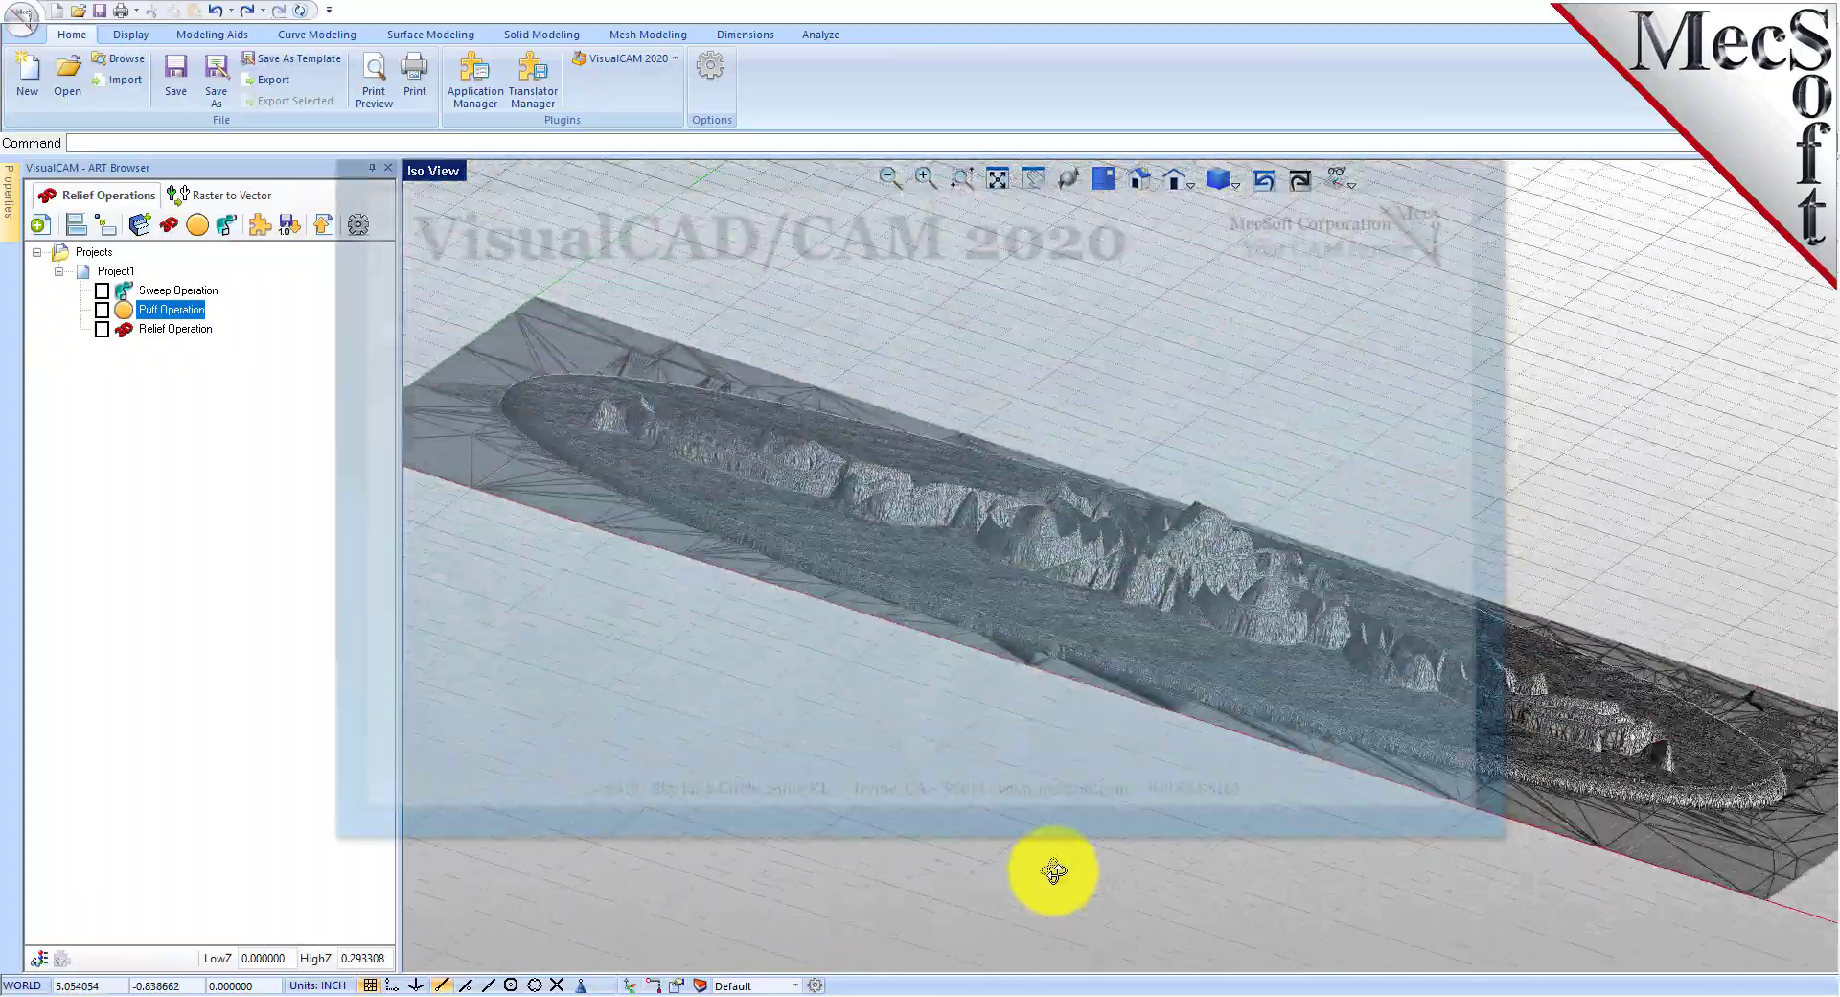